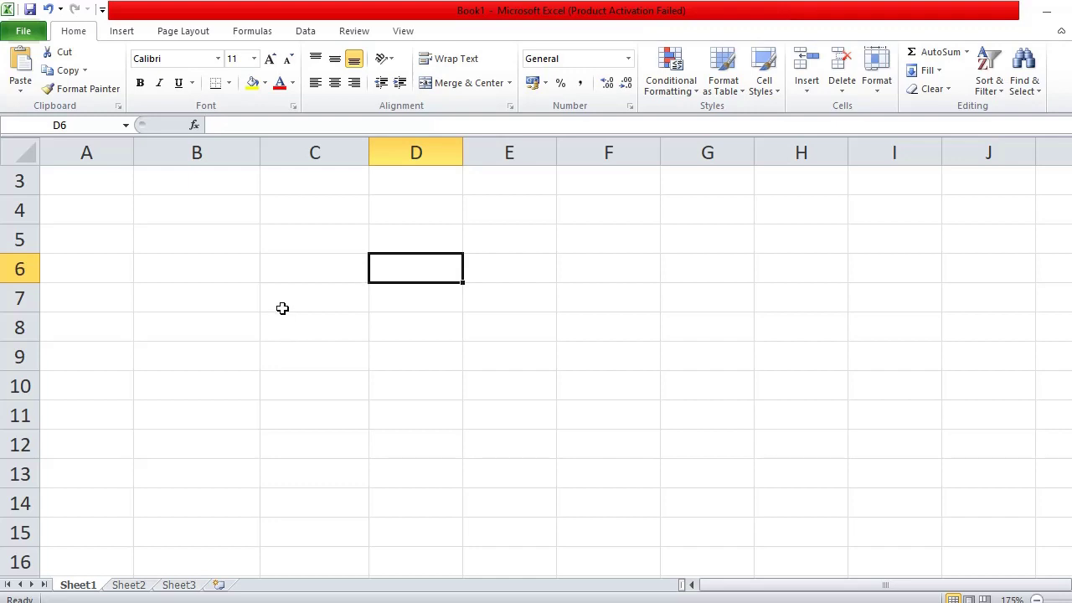
- Enter the loan amount 50000, the interest rate 4.5 and the term 10 in cells D6 to D8
{"action": "left_click", "coordinate": [291, 266]}
{"action": "left_click", "coordinate": [410, 260]}
{"action": "type", "text": "50000"}
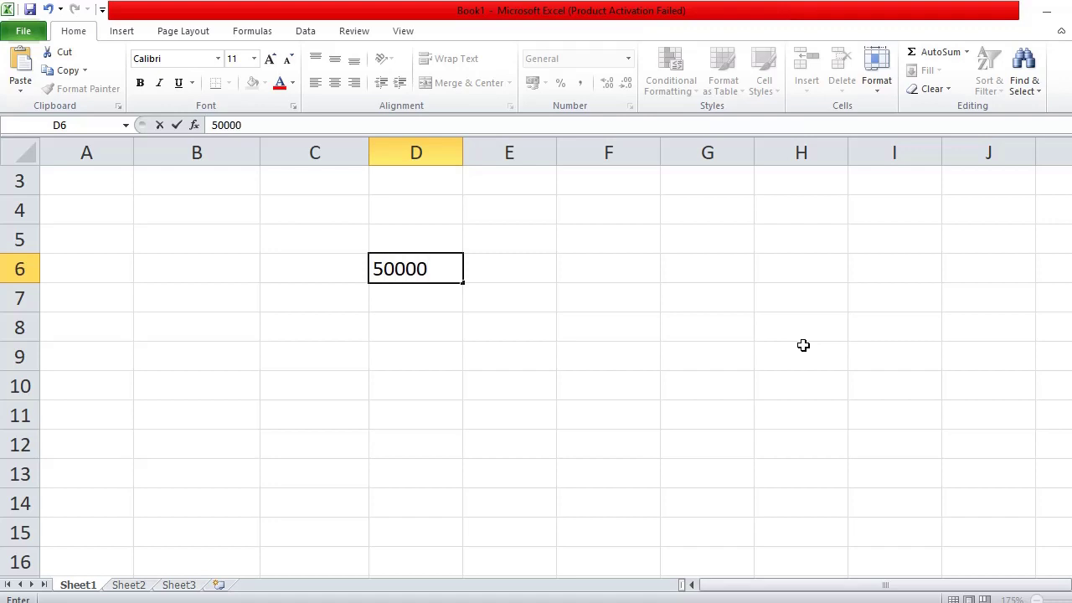
{"action": "key", "text": "Return"}
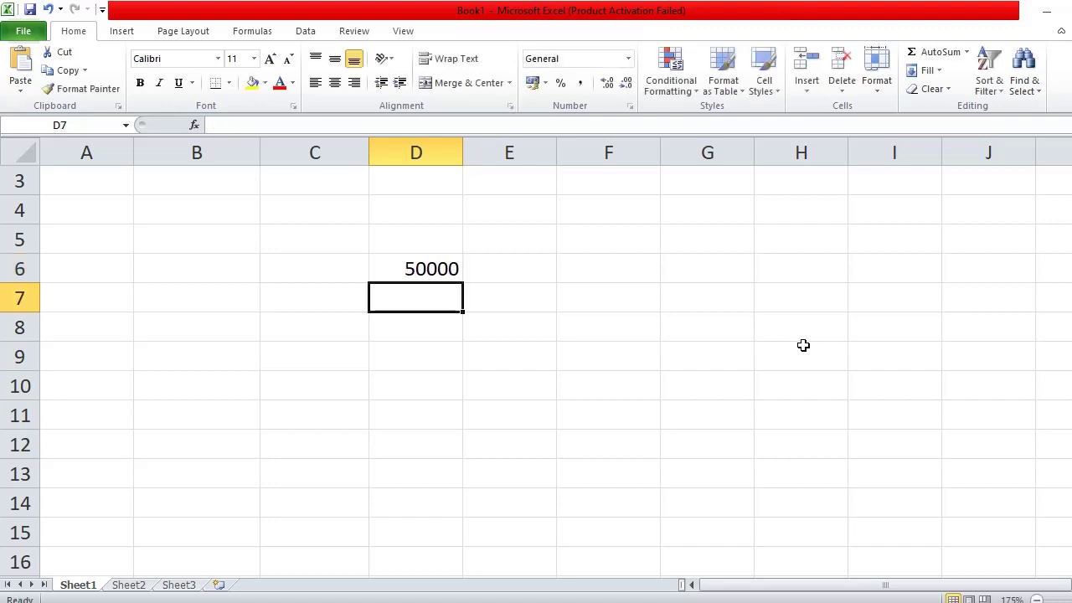
{"action": "type", "text": "4.5"}
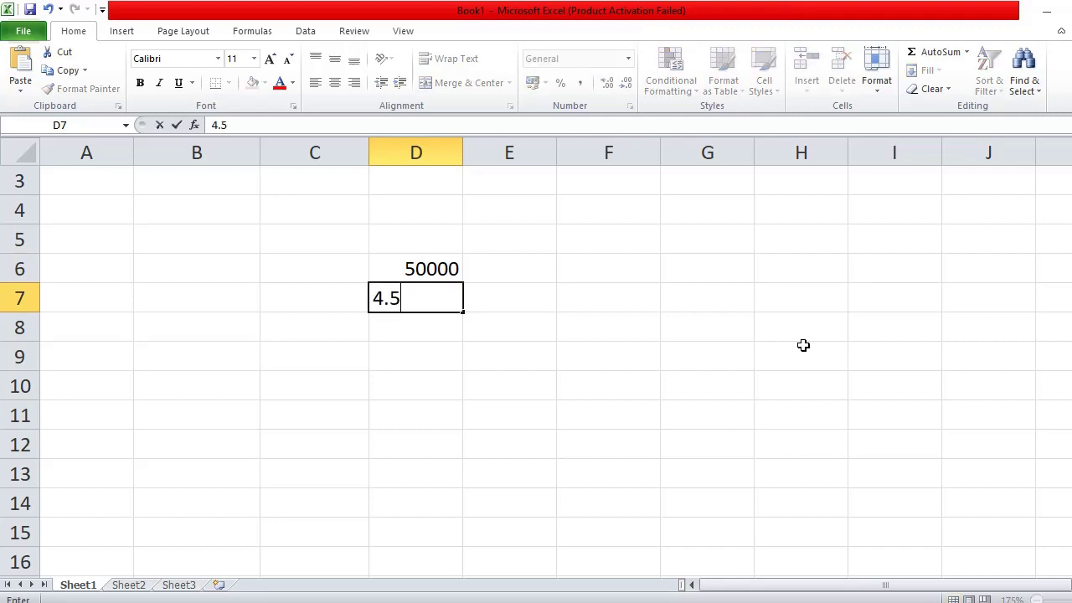
{"action": "key", "text": "Return"}
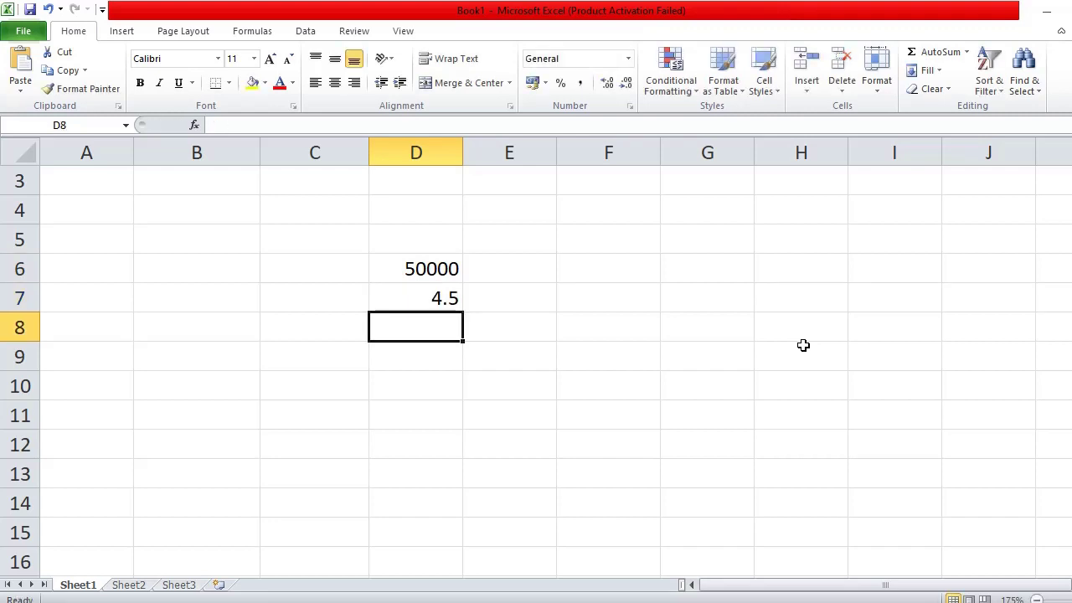
{"action": "type", "text": "10"}
{"action": "key", "text": "Return"}
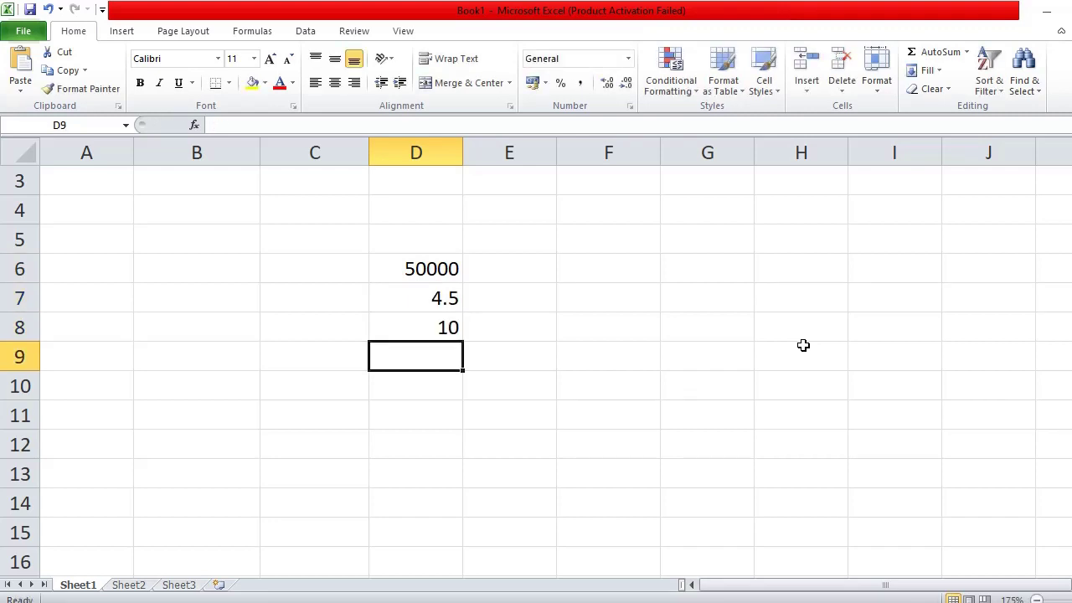
- Start a PMT formula in cell D10 with D7/12 as the rate and D8*12 as the number of periods
{"action": "key", "text": "Return"}
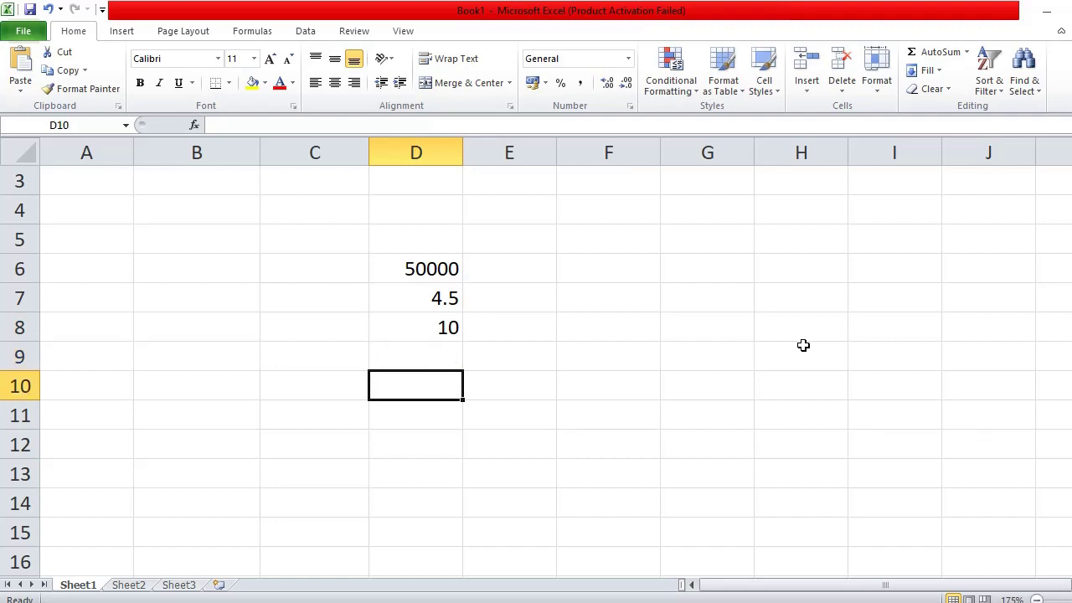
{"action": "type", "text": "="}
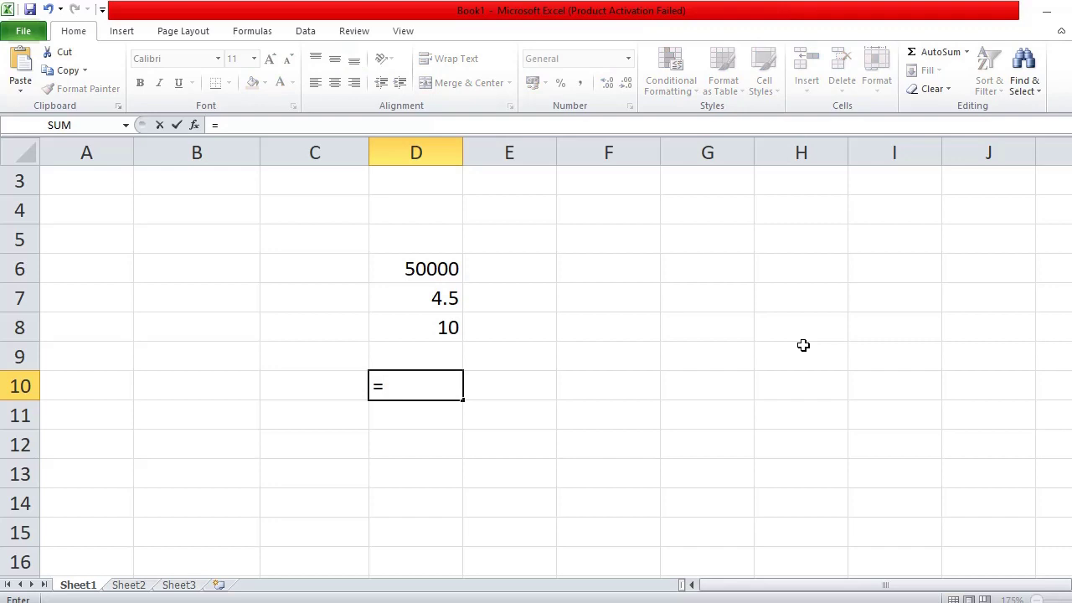
{"action": "type", "text": "PMT("}
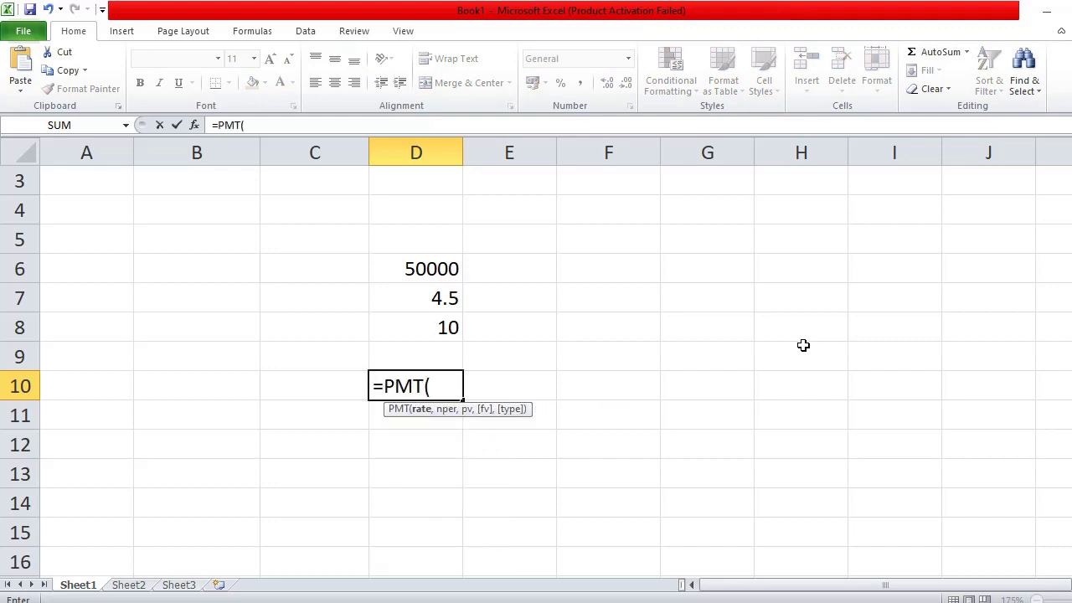
{"action": "left_click", "coordinate": [455, 298]}
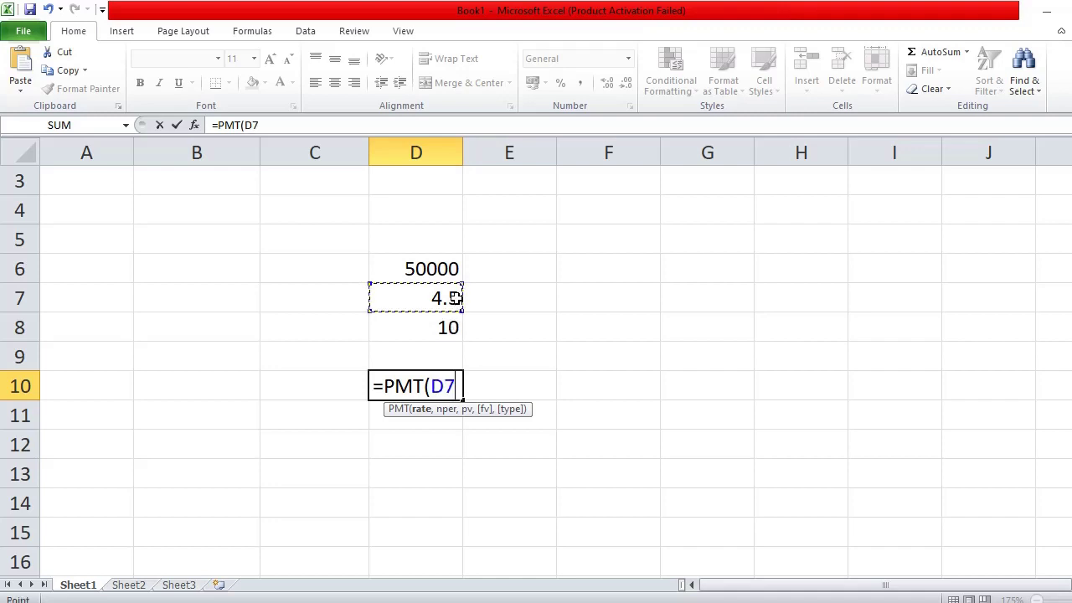
{"action": "type", "text": "/1"}
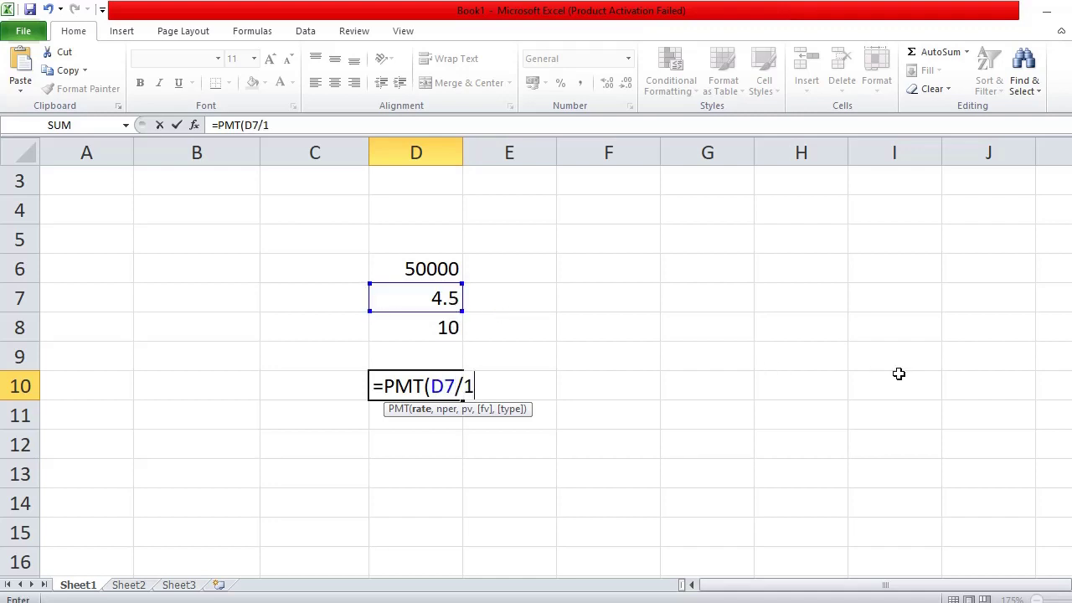
{"action": "type", "text": "2,"}
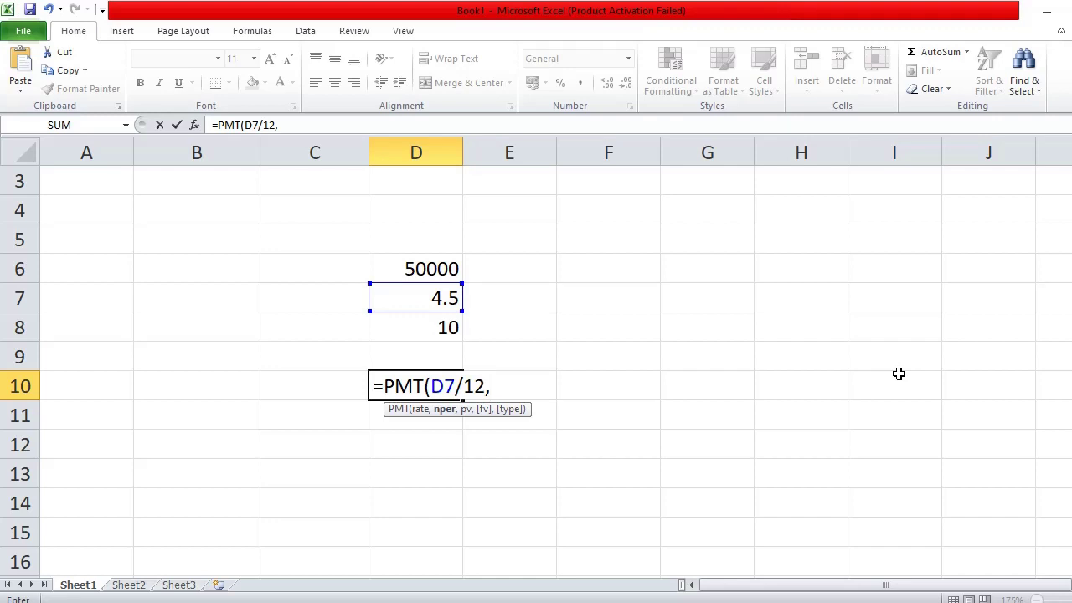
{"action": "left_click", "coordinate": [453, 329]}
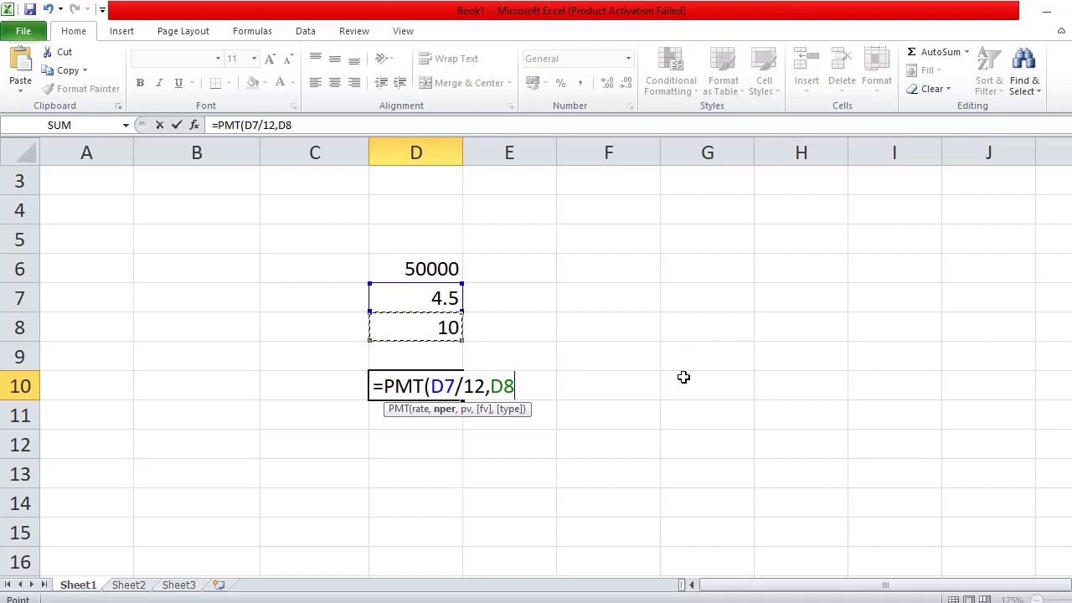
{"action": "left_click", "coordinate": [334, 125]}
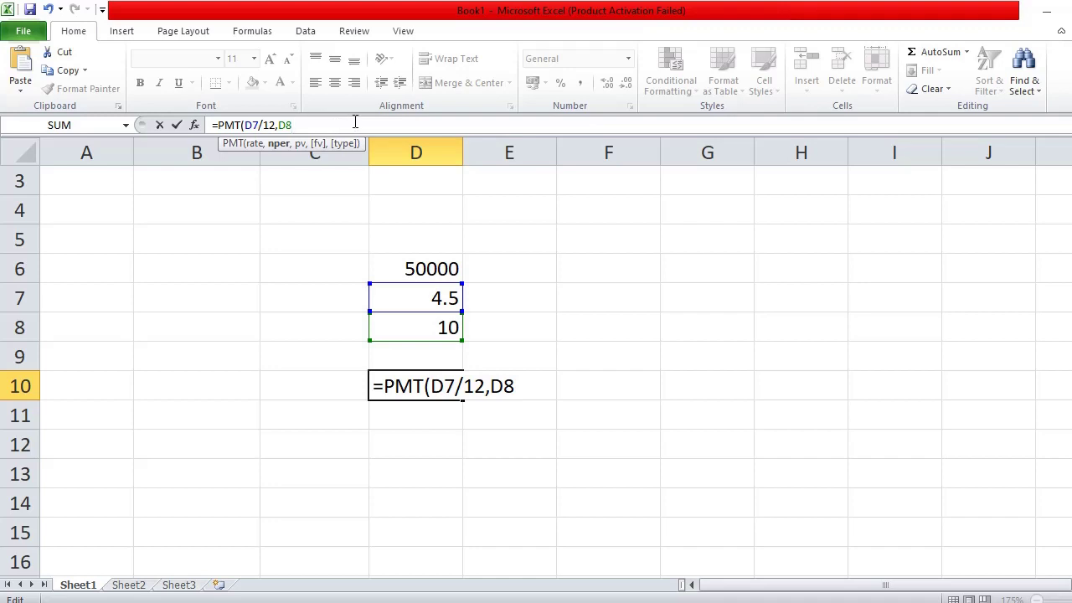
{"action": "type", "text": "*12,"}
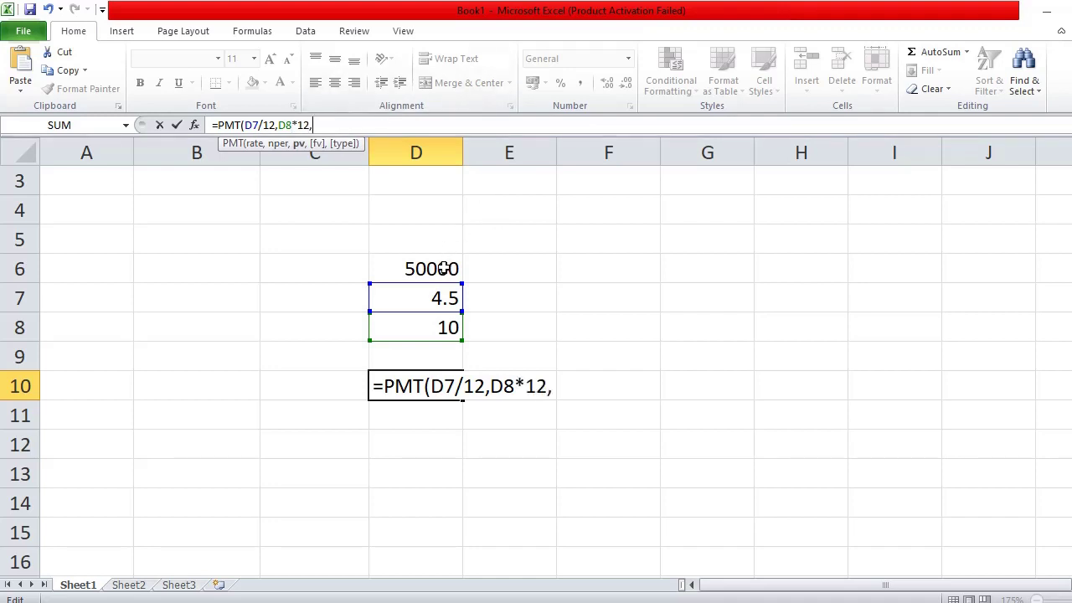
- Complete the PMT formula in D10 with -D6 as the present value
{"action": "left_click", "coordinate": [443, 268]}
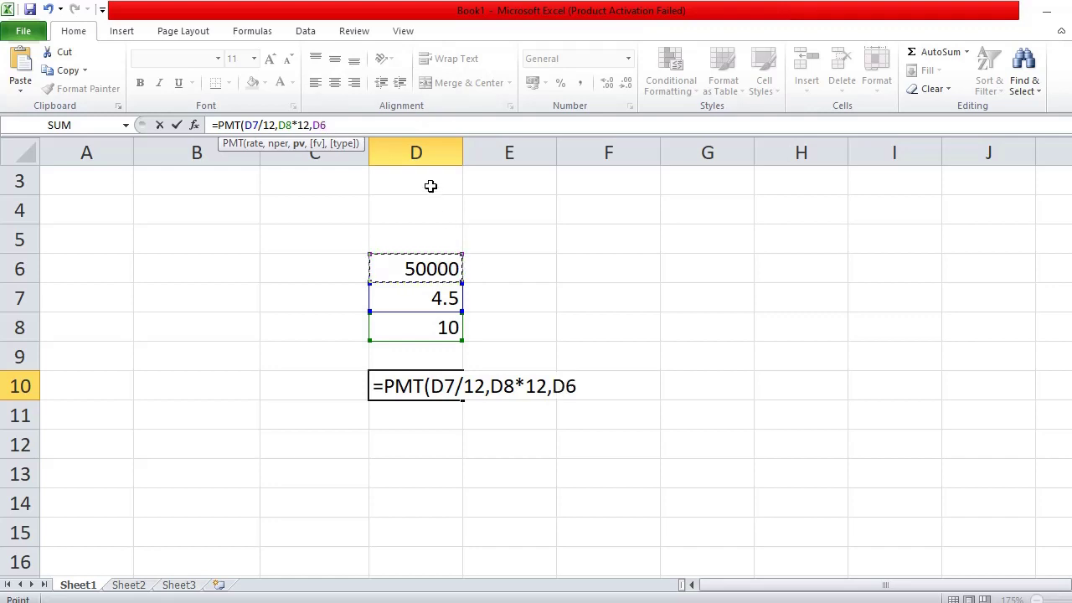
{"action": "key", "text": "Left"}
{"action": "key", "text": "Left"}
{"action": "key", "text": "Left"}
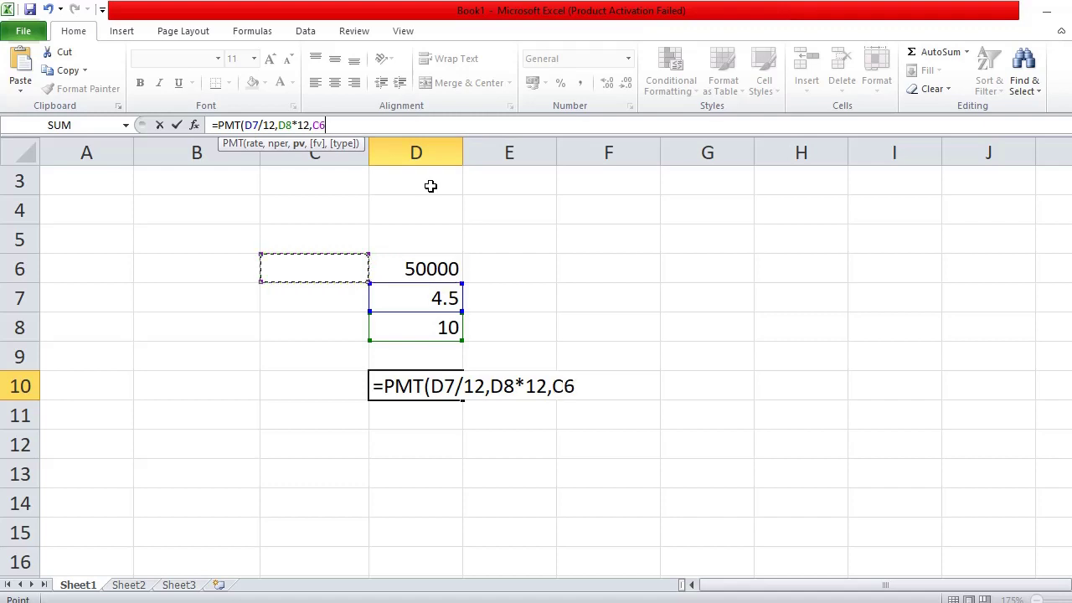
{"action": "key", "text": "Right"}
{"action": "key", "text": "Right"}
{"action": "key", "text": "Right"}
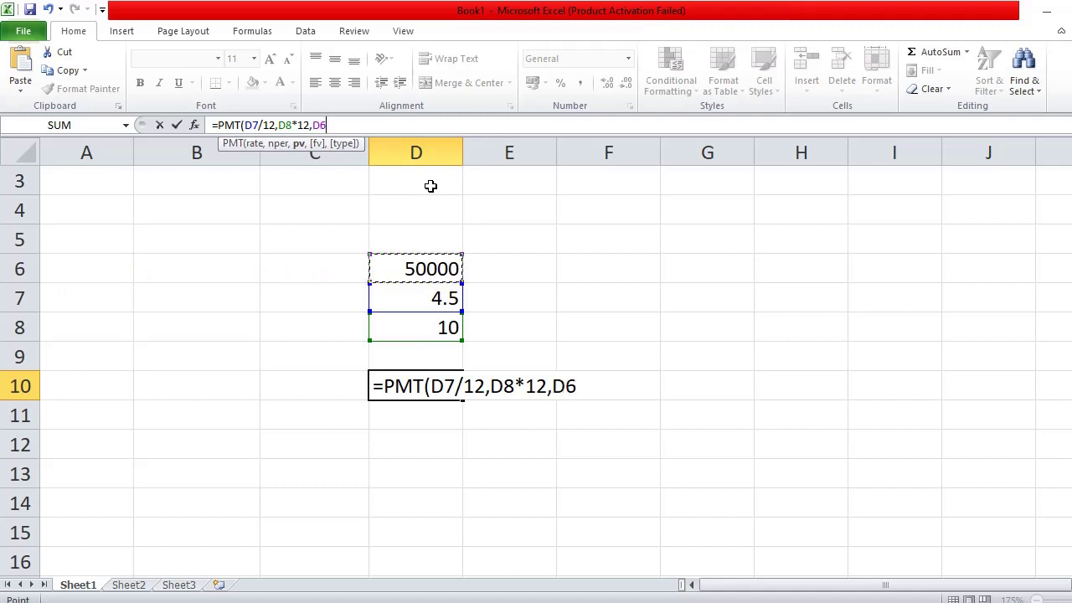
{"action": "left_click", "coordinate": [313, 124]}
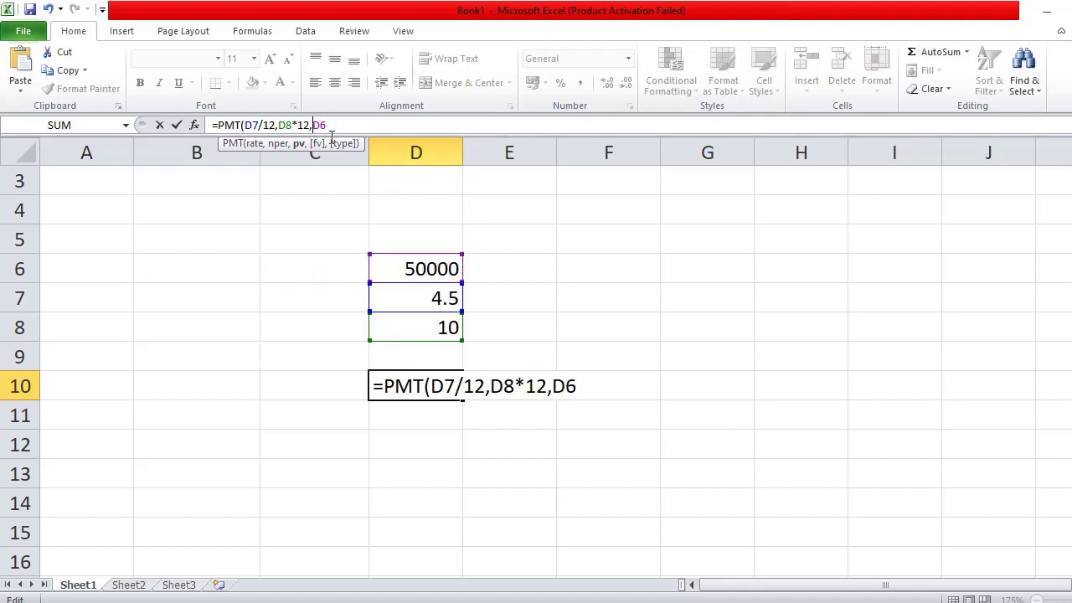
{"action": "type", "text": "-"}
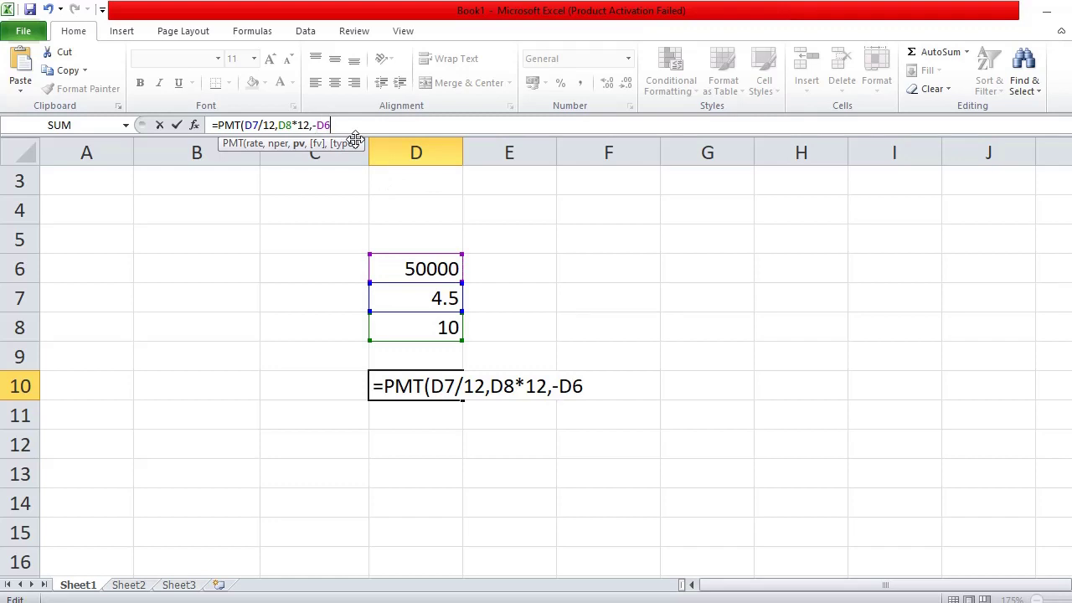
{"action": "type", "text": ")"}
{"action": "key", "text": "Return"}
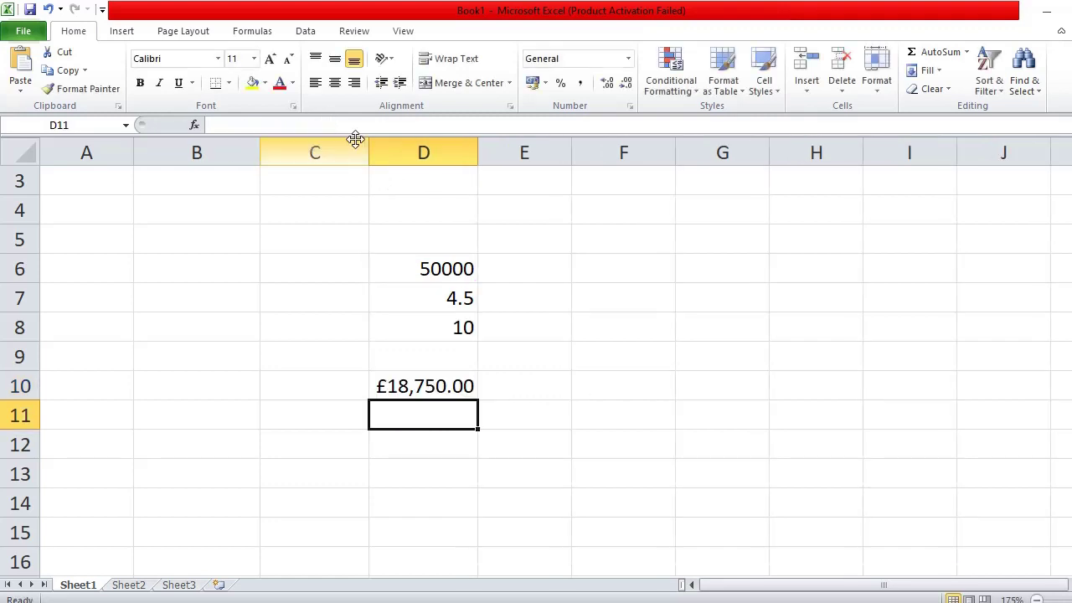
- Divide the rate argument of the PMT formula in D10 by 100, making it D7/12/100
{"action": "key", "text": "Up"}
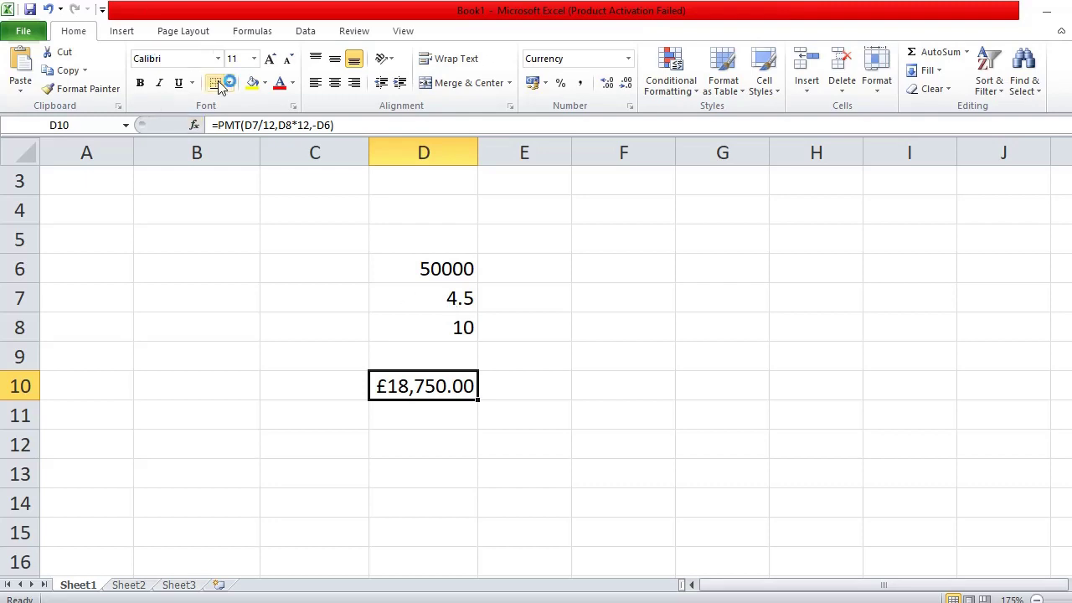
{"action": "left_click", "coordinate": [278, 124]}
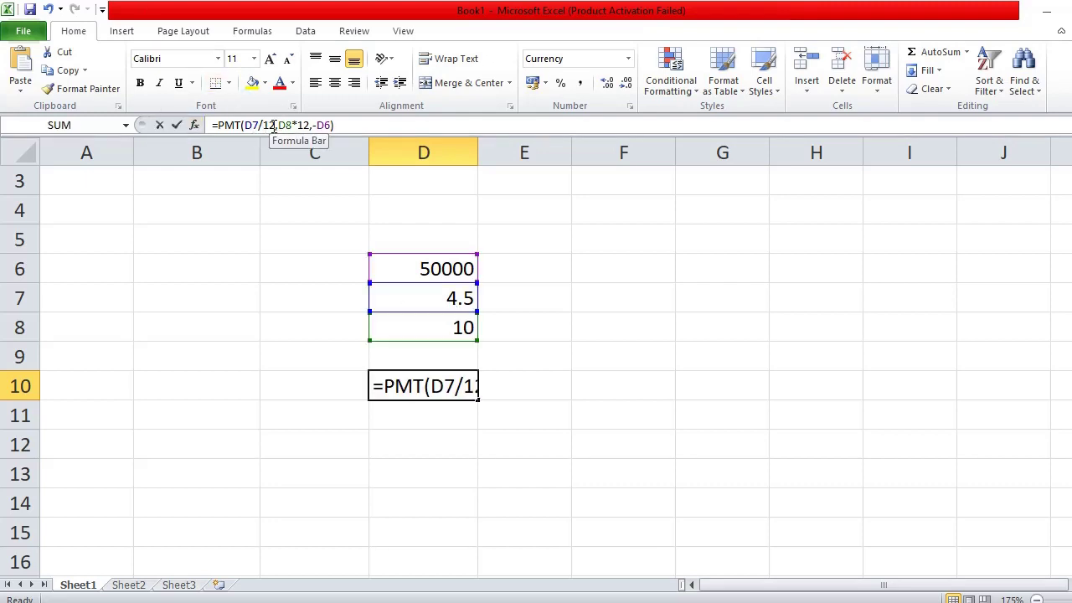
{"action": "type", "text": "/100"}
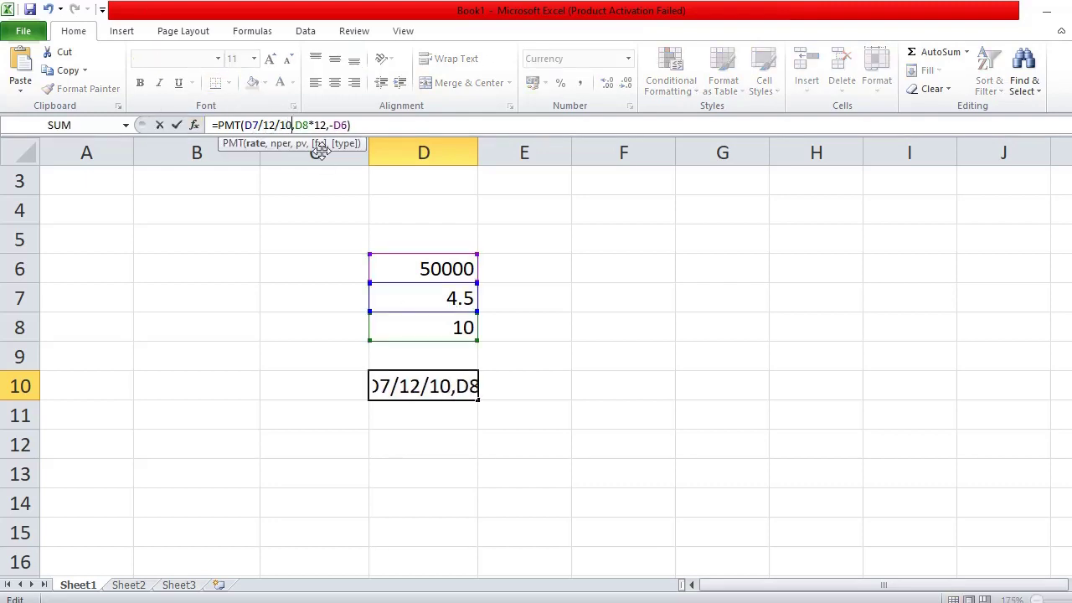
{"action": "key", "text": "Return"}
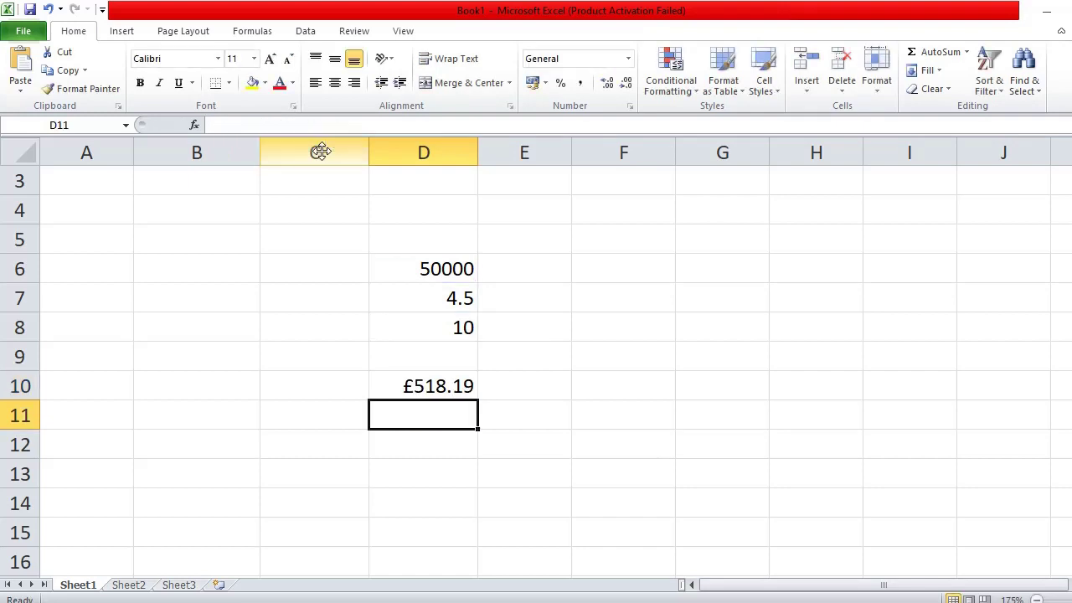
- Remove the /100 from the rate argument of the PMT formula in D10
{"action": "key", "text": "Up"}
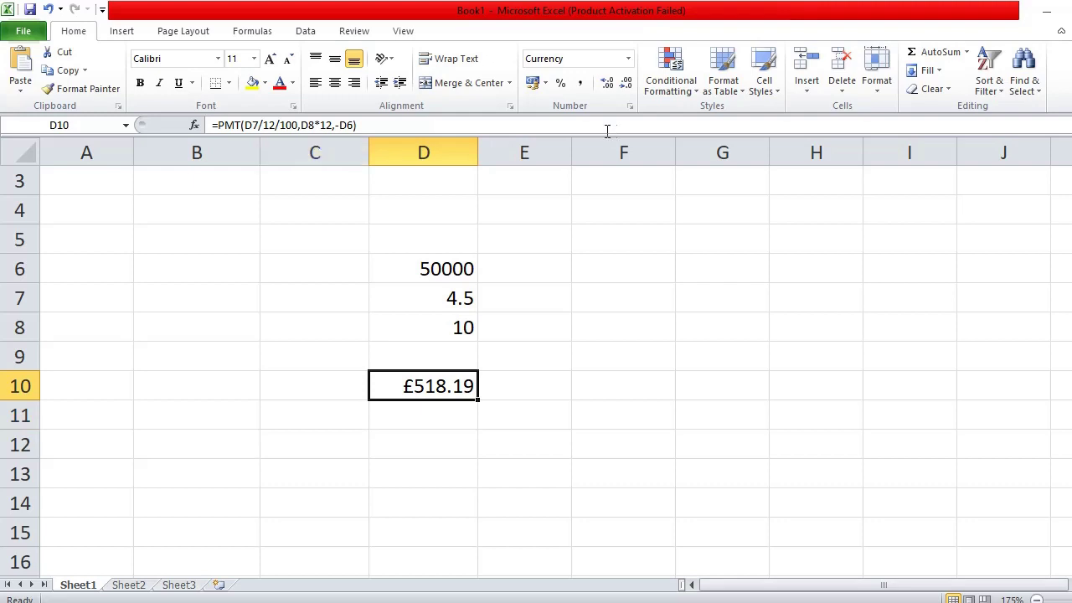
{"action": "left_click", "coordinate": [297, 126]}
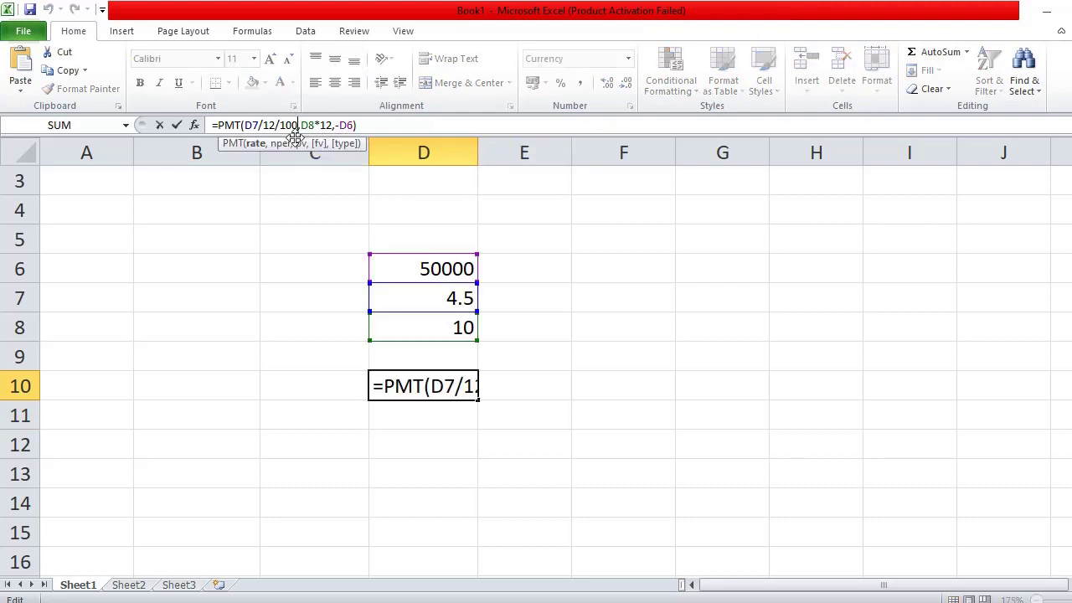
{"action": "key", "text": "BackSpace"}
{"action": "key", "text": "BackSpace"}
{"action": "key", "text": "BackSpace"}
{"action": "key", "text": "BackSpace"}
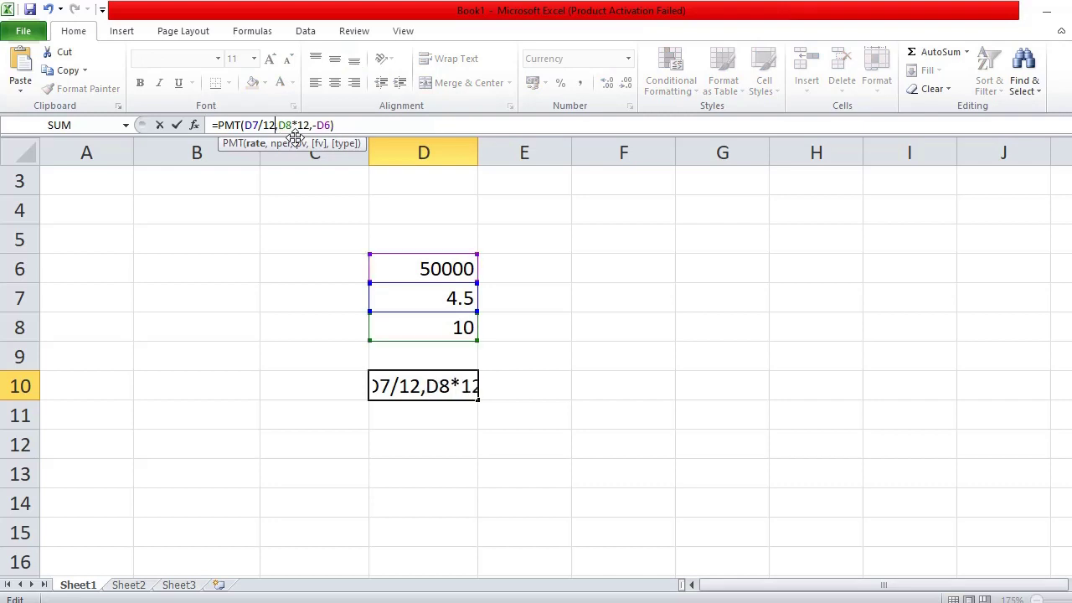
{"action": "key", "text": "Return"}
- Change the interest rate in cell D7 to the percentage 4.5%
{"action": "left_click", "coordinate": [461, 293]}
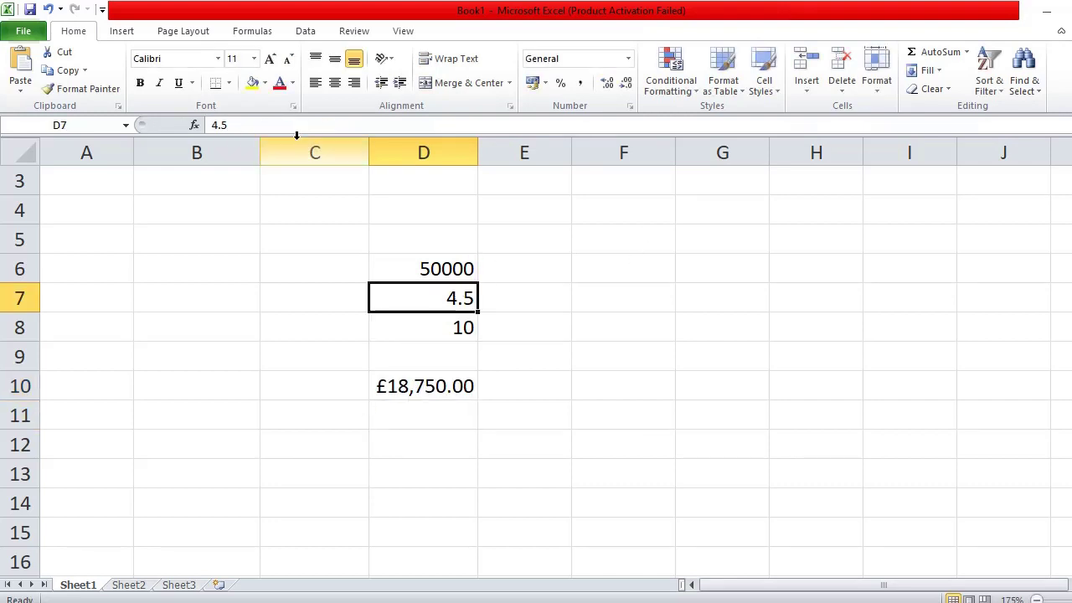
{"action": "left_click", "coordinate": [296, 123]}
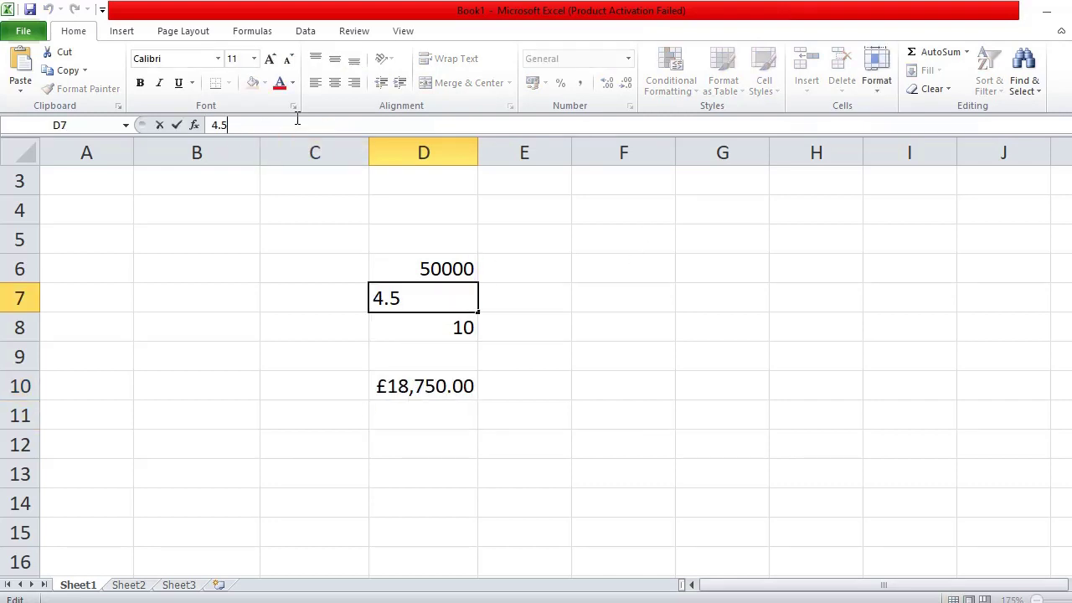
{"action": "type", "text": "%"}
{"action": "key", "text": "Return"}
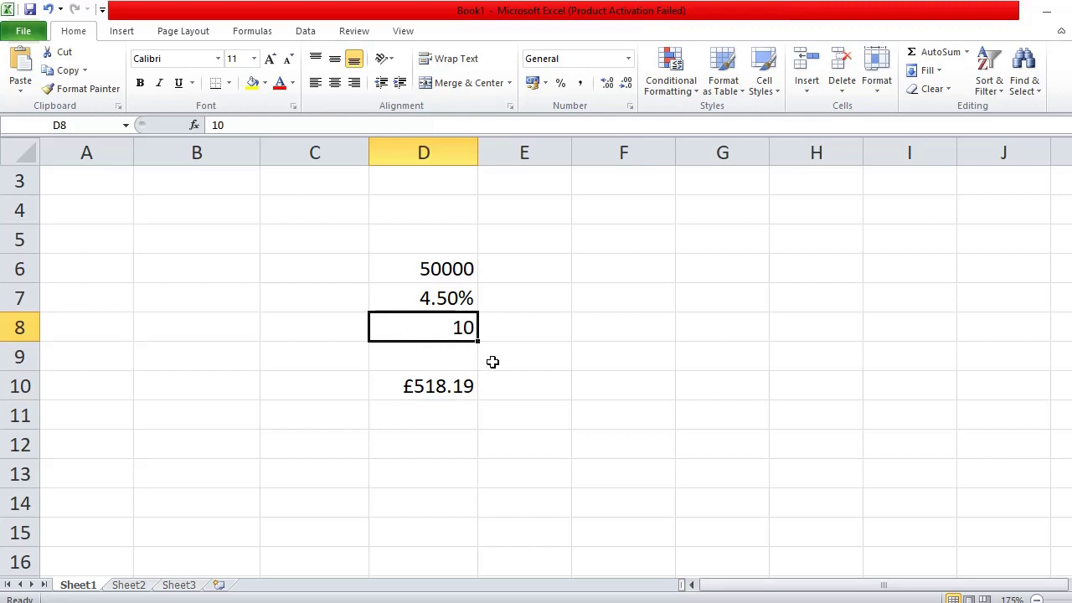
- Set the term in D8 to 120 and remove the *12 from the periods argument of the PMT formula in D10
{"action": "type", "text": "120"}
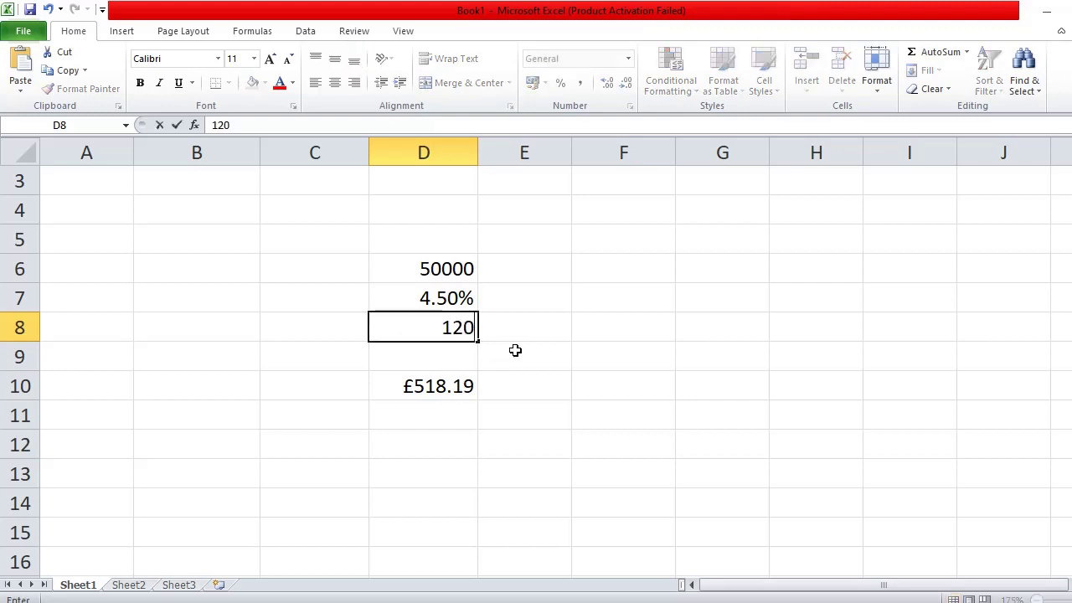
{"action": "key", "text": "Return"}
{"action": "left_click", "coordinate": [436, 390]}
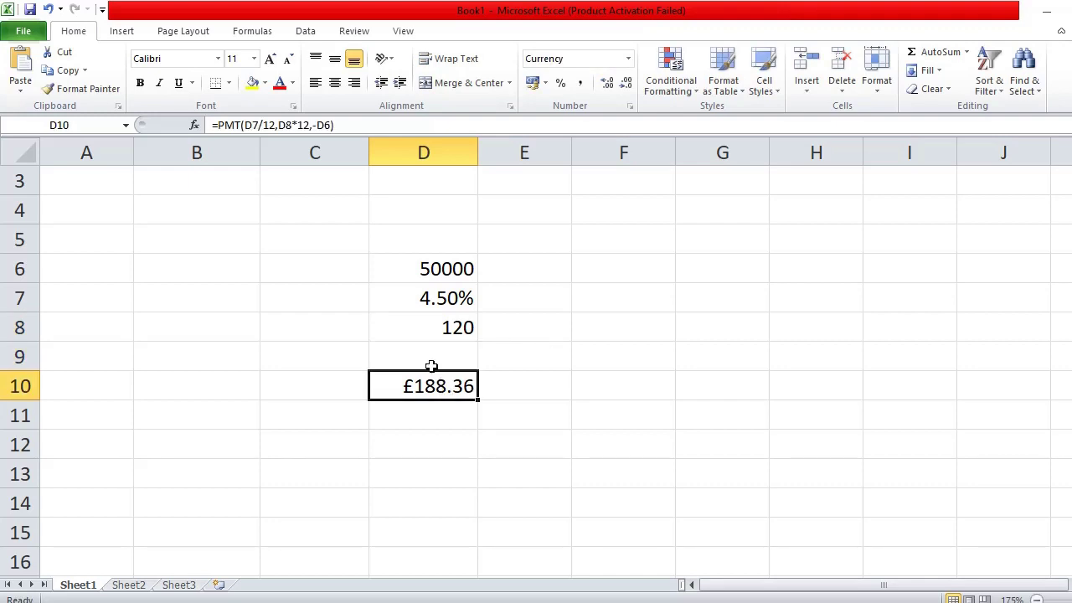
{"action": "left_click", "coordinate": [307, 124]}
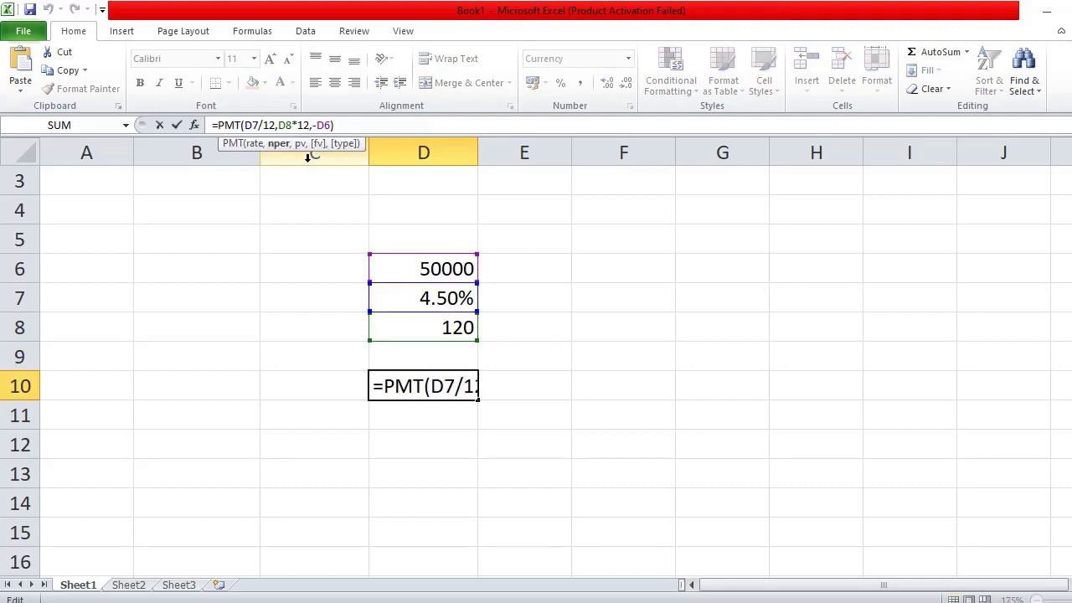
{"action": "key", "text": "BackSpace"}
{"action": "key", "text": "BackSpace"}
{"action": "key", "text": "BackSpace"}
{"action": "key", "text": "Return"}
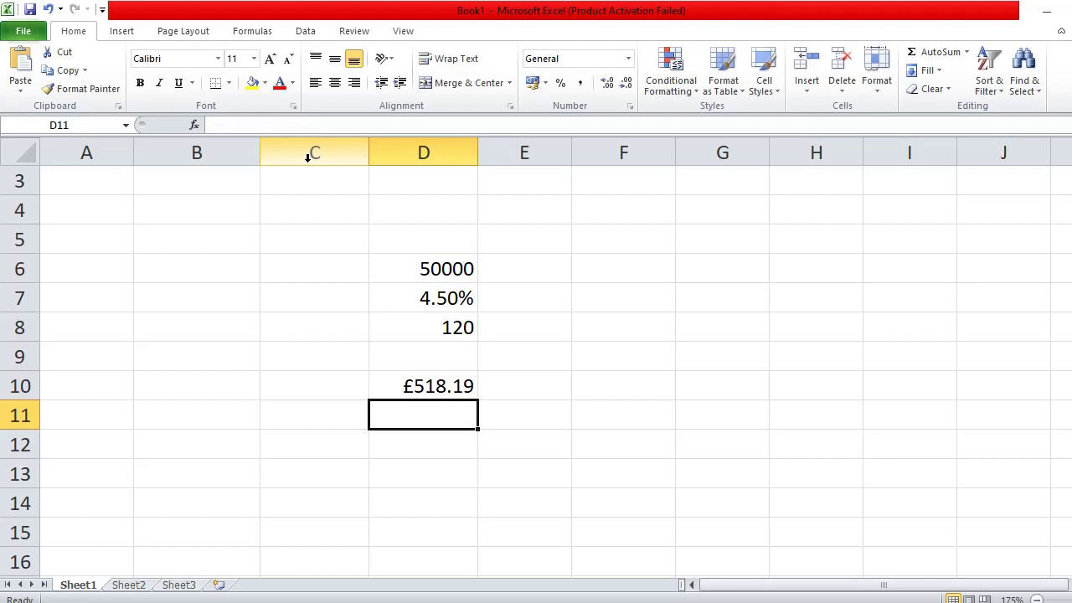
- Label the loan value in row 6 by entering "Principle amount" in C6, and widen column C to fit it
{"action": "key", "text": "Up"}
{"action": "key", "text": "Up"}
{"action": "key", "text": "Up"}
{"action": "key", "text": "Left"}
{"action": "key", "text": "Left"}
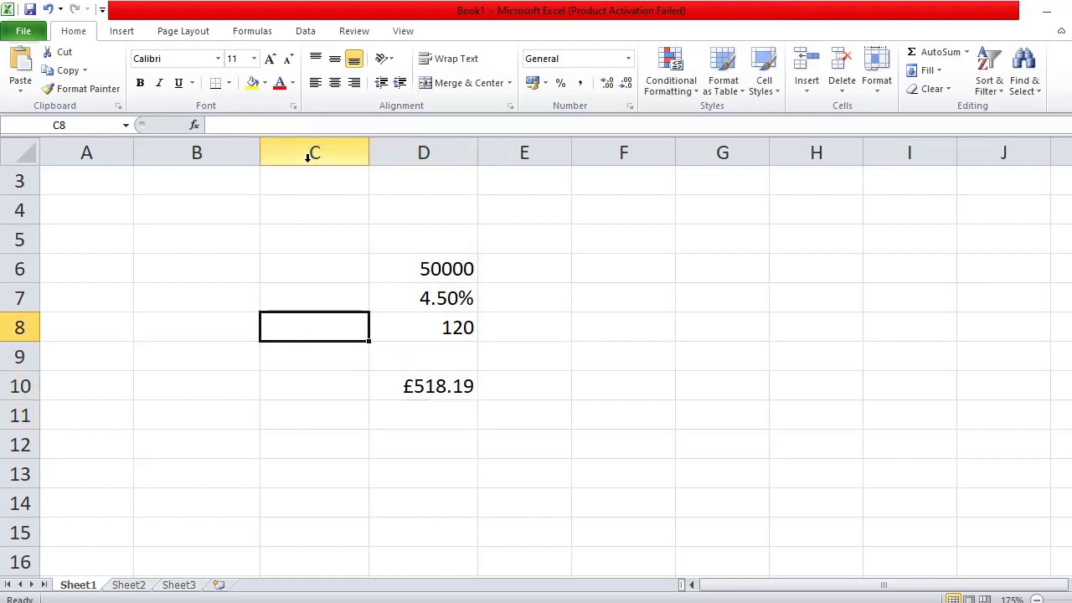
{"action": "key", "text": "Up"}
{"action": "key", "text": "Right"}
{"action": "key", "text": "Up"}
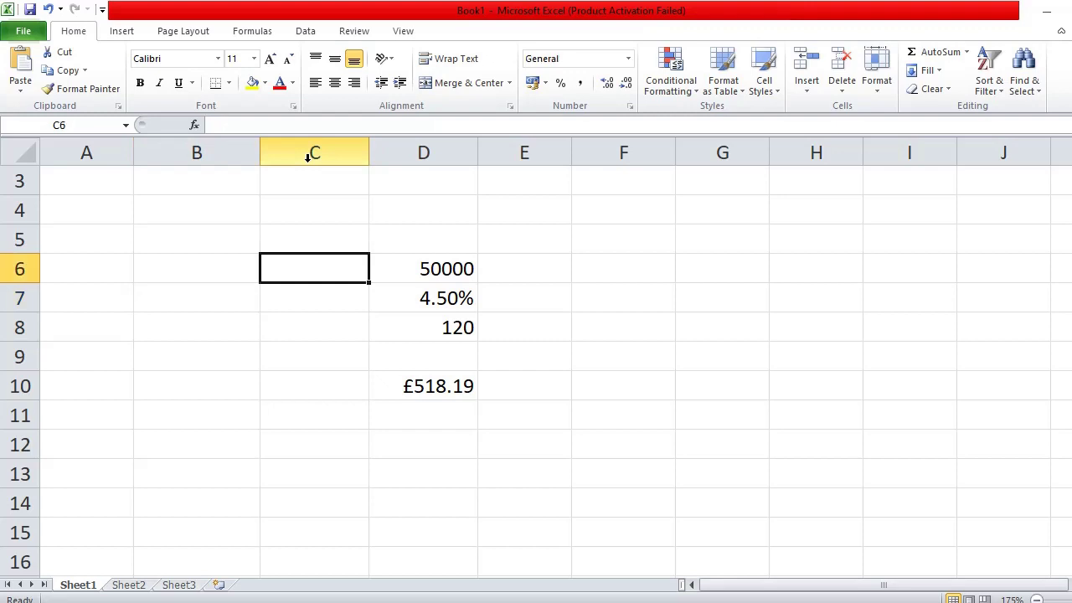
{"action": "key", "text": "Down"}
{"action": "key", "text": "Up"}
{"action": "type", "text": "Pin"}
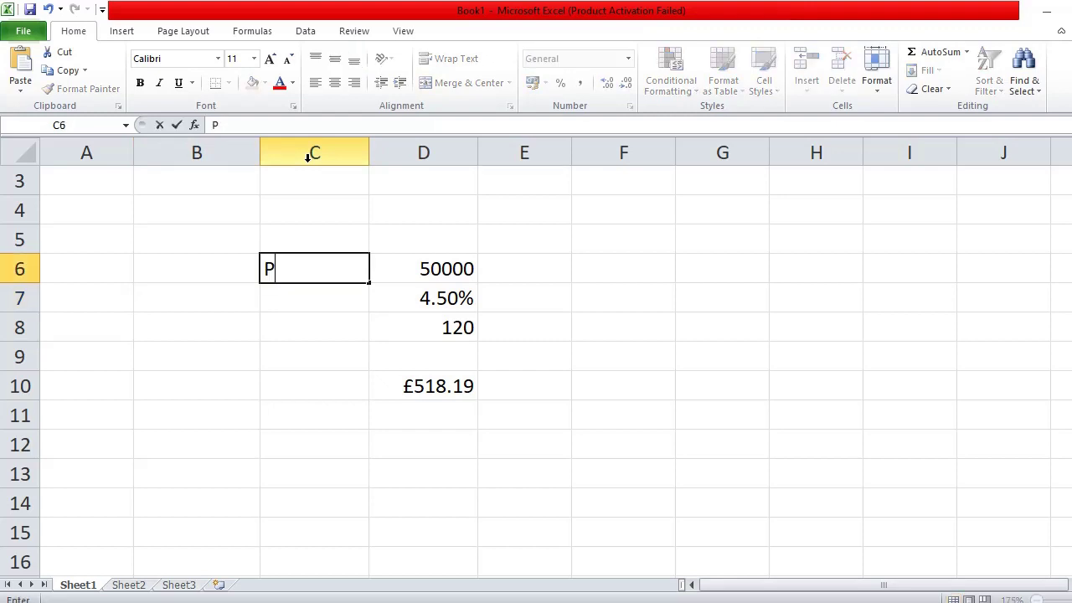
{"action": "key", "text": "BackSpace"}
{"action": "key", "text": "BackSpace"}
{"action": "type", "text": "rincip"}
{"action": "type", "text": "le amount"}
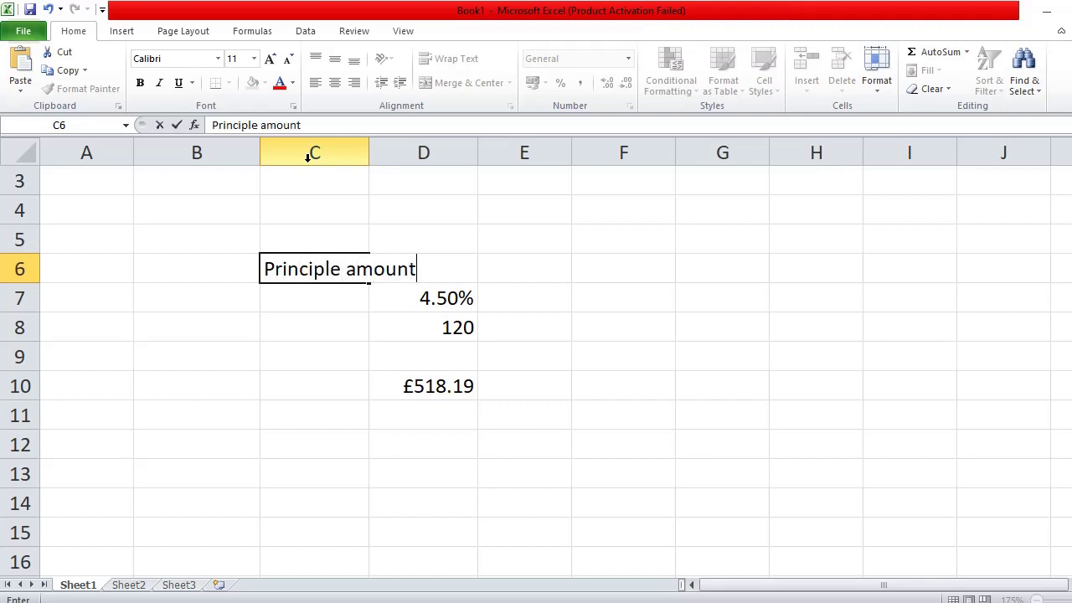
{"action": "key", "text": "Return"}
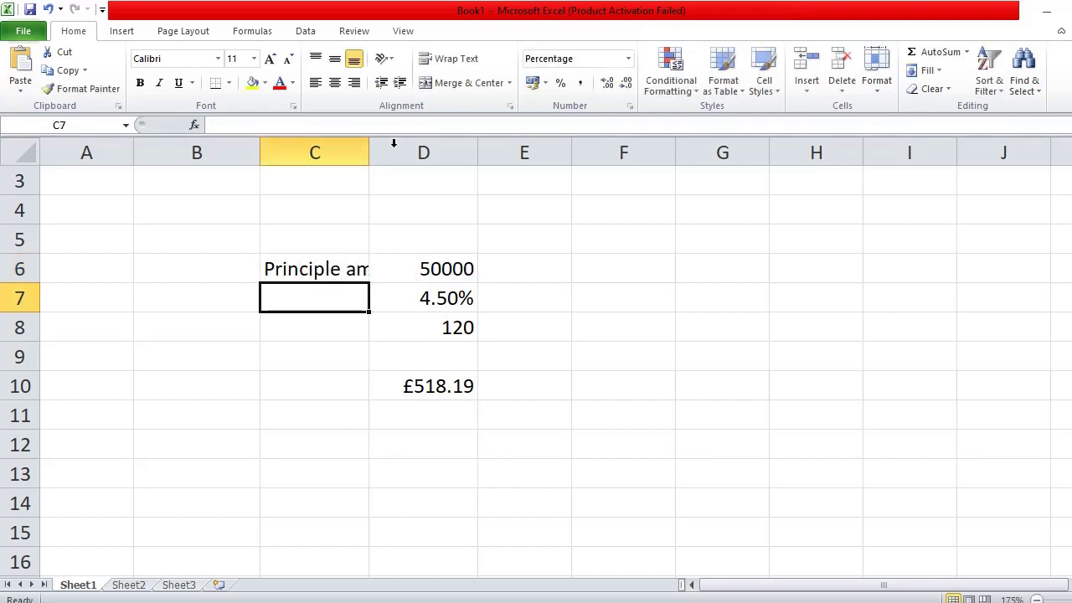
{"action": "double_click", "coordinate": [368, 151]}
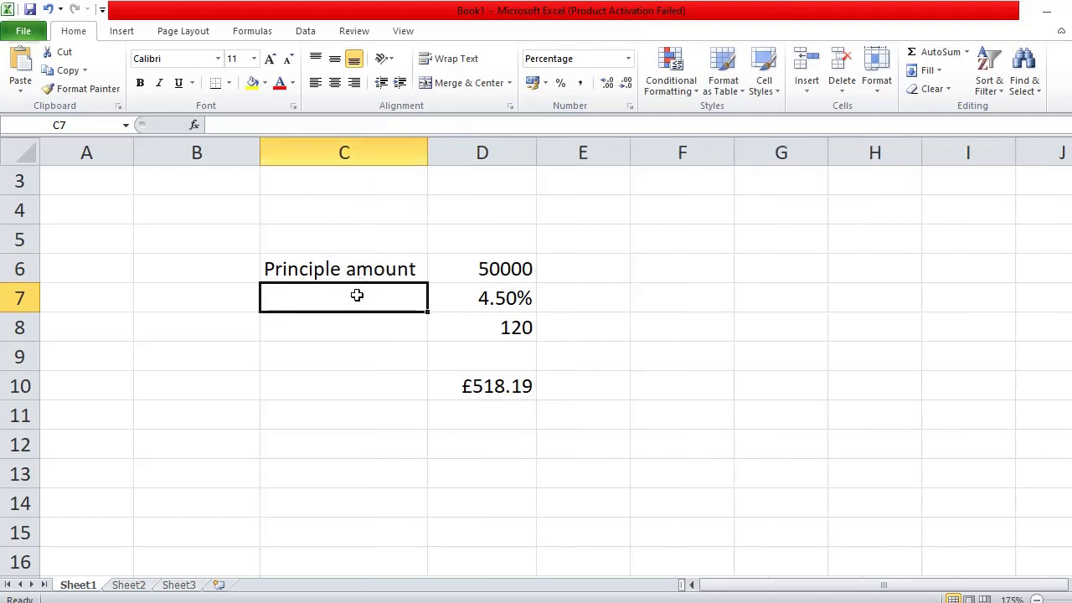
- Enter the label "Interest rate" in C7 and the label "Term" in C8
{"action": "type", "text": "Intere4t"}
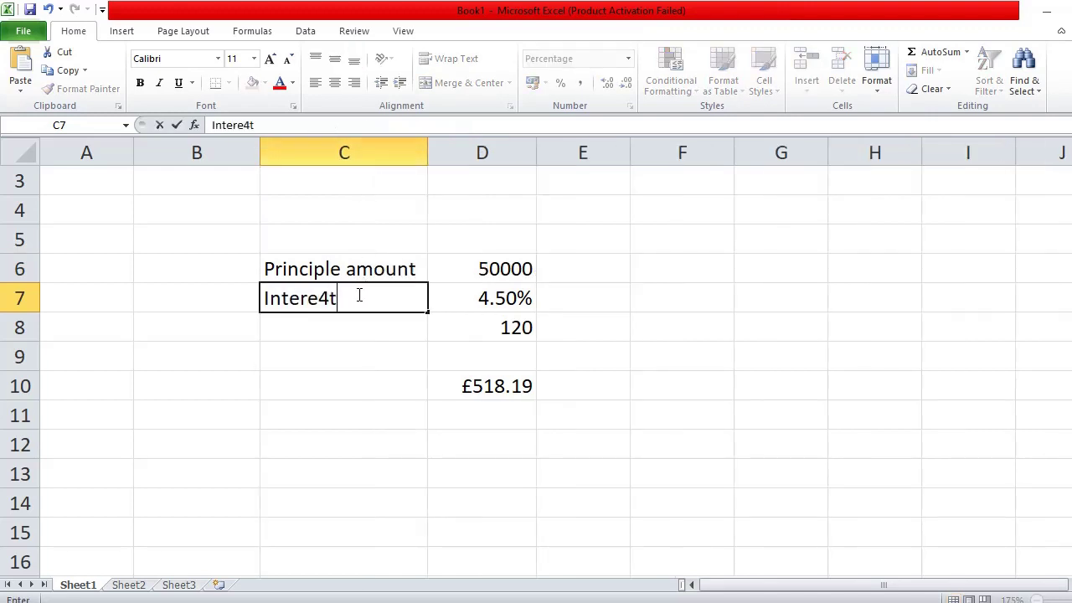
{"action": "key", "text": "BackSpace"}
{"action": "key", "text": "BackSpace"}
{"action": "type", "text": "est"}
{"action": "key", "text": "BackSpace"}
{"action": "key", "text": "BackSpace"}
{"action": "key", "text": "BackSpace"}
{"action": "key", "text": "BackSpace"}
{"action": "type", "text": "st rate"}
{"action": "key", "text": "Return"}
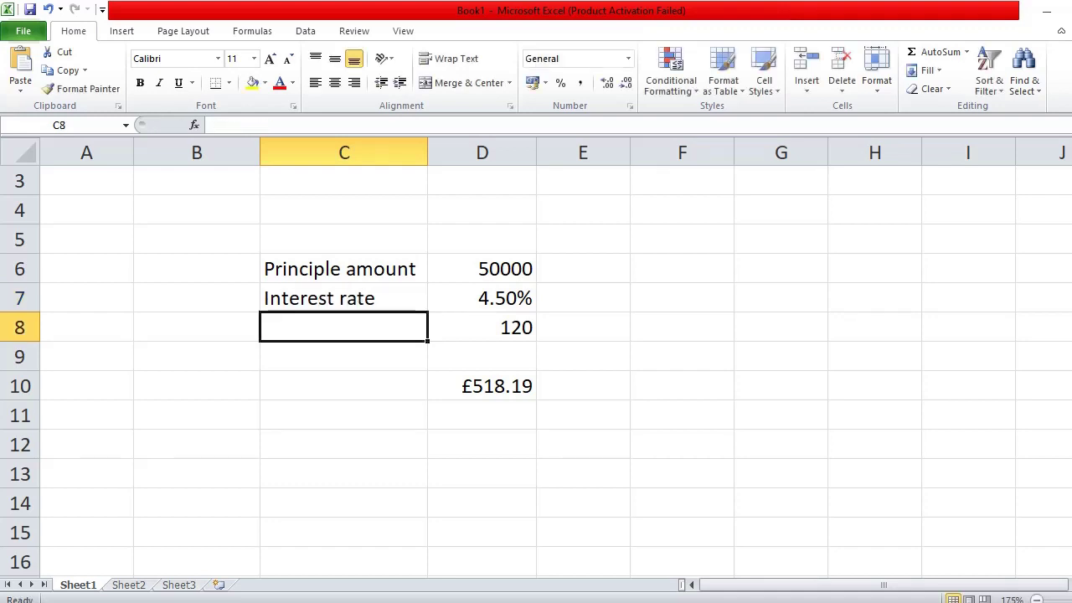
{"action": "type", "text": "Term"}
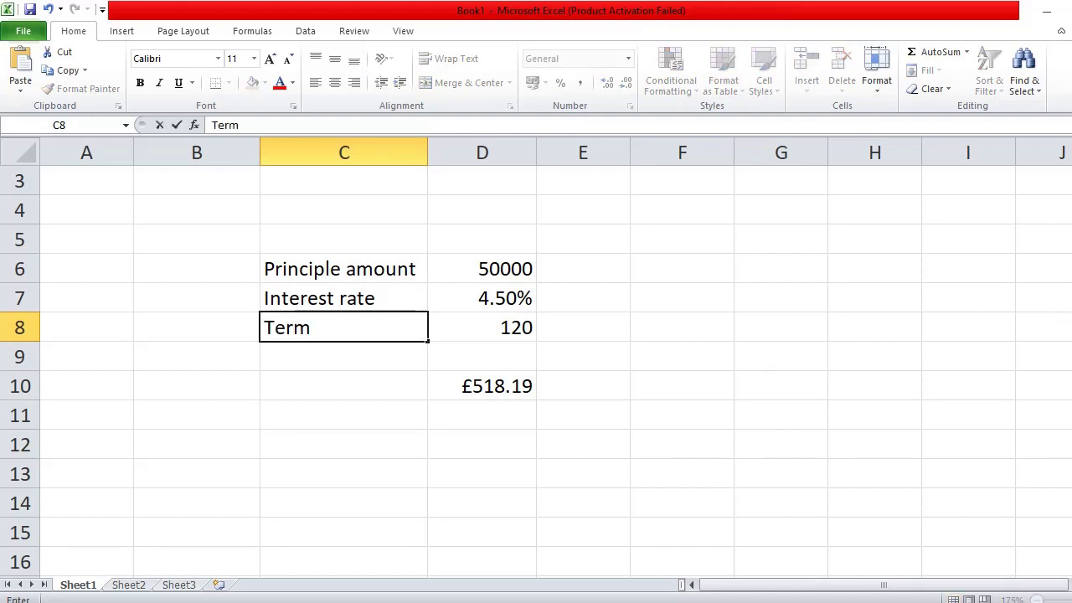
{"action": "key", "text": "Return"}
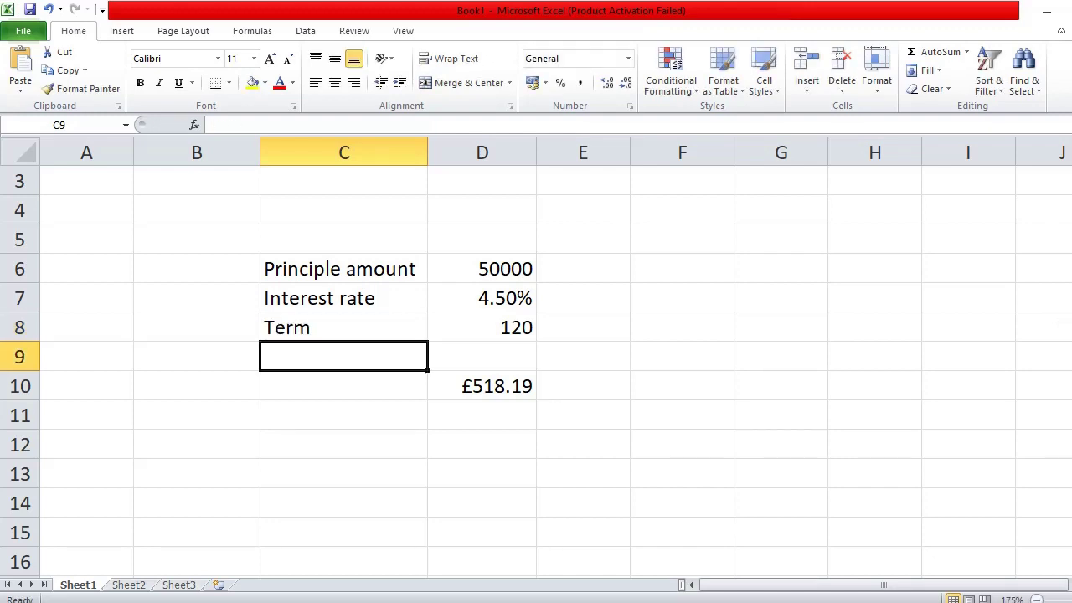
- Label the repayment result in row 10 by entering "CMI(C & I)" in C10
{"action": "left_click", "coordinate": [343, 385]}
{"action": "type", "text": "C"}
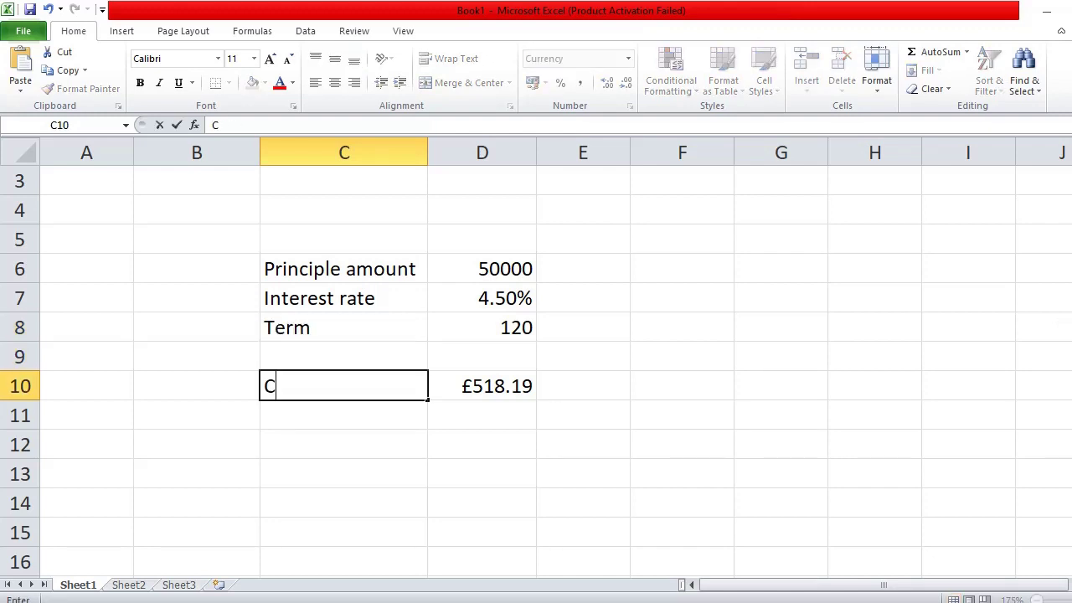
{"action": "type", "text": "MI(C & IO"}
{"action": "key", "text": "BackSpace"}
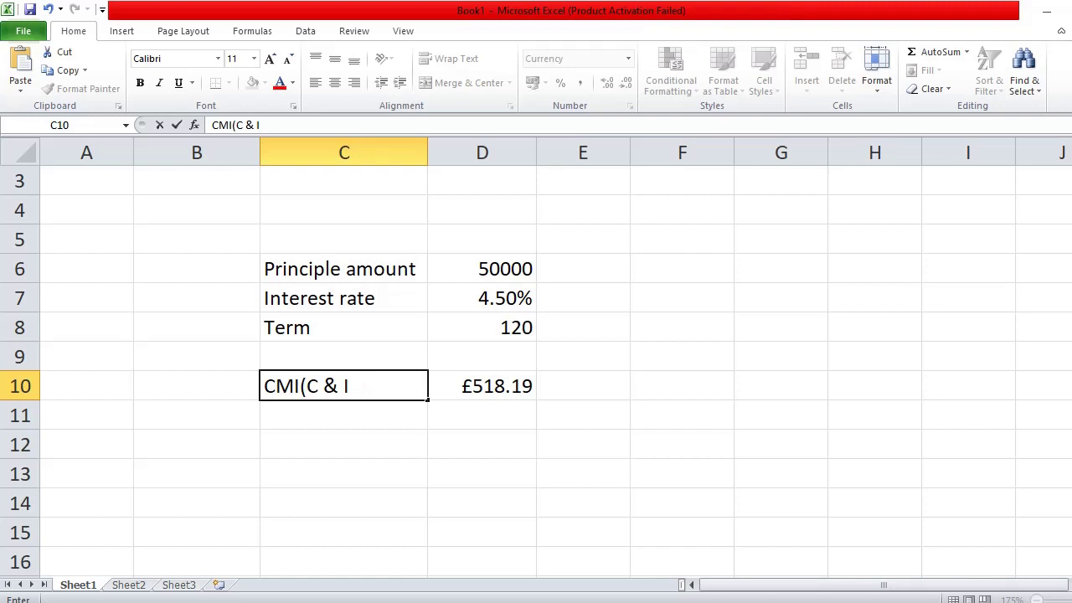
{"action": "type", "text": ")"}
{"action": "key", "text": "Return"}
{"action": "scroll", "coordinate": [536, 369], "scroll_direction": "down", "scroll_amount": 1}
{"action": "left_click", "coordinate": [583, 357]}
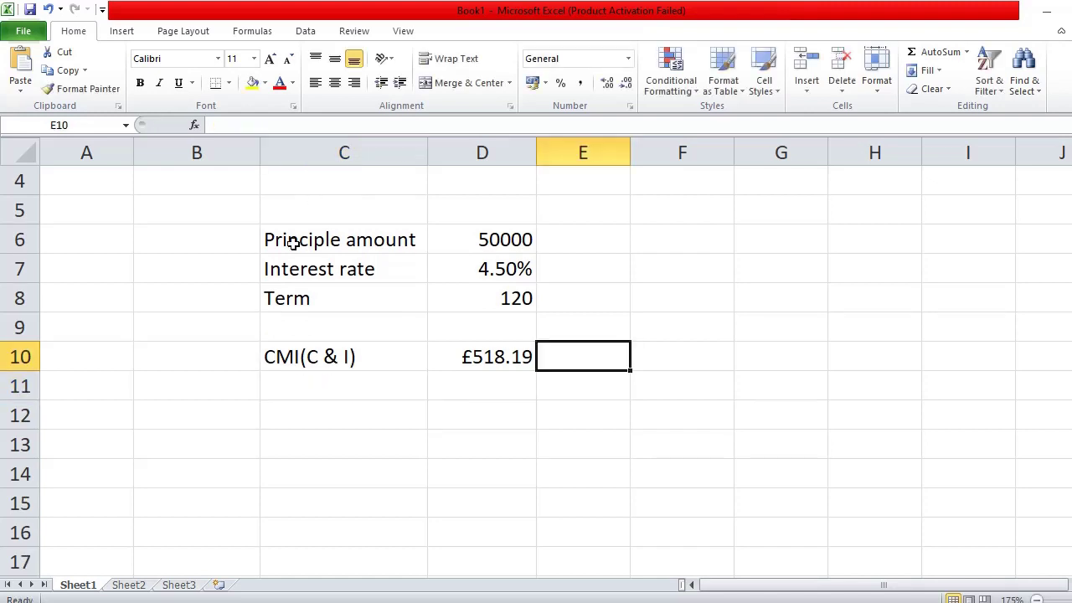
- Rename the worksheet Sheet1 as "C & I"
{"action": "double_click", "coordinate": [101, 586]}
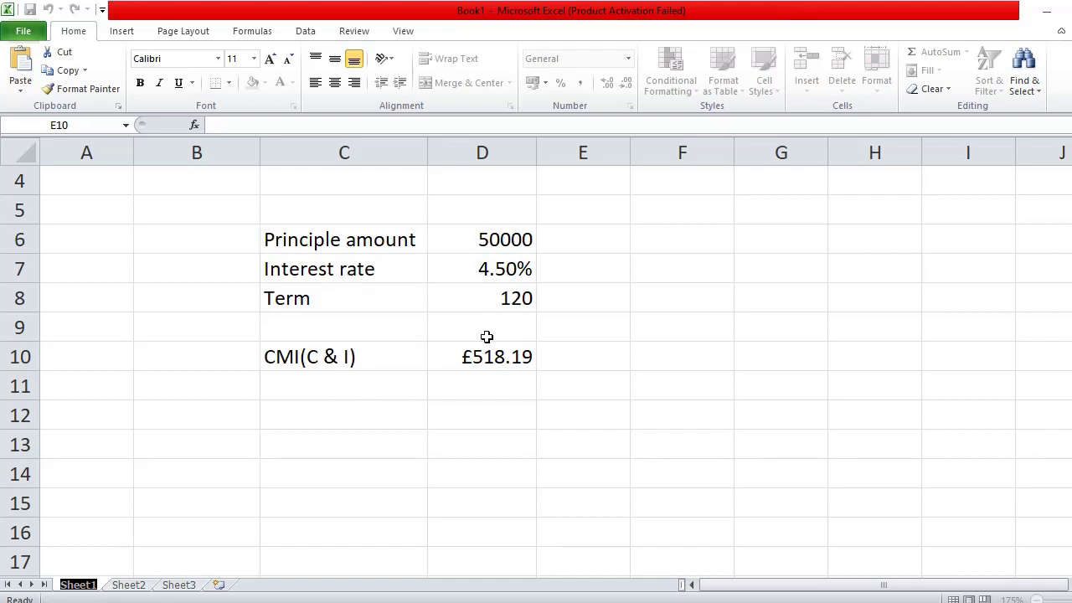
{"action": "type", "text": "C"}
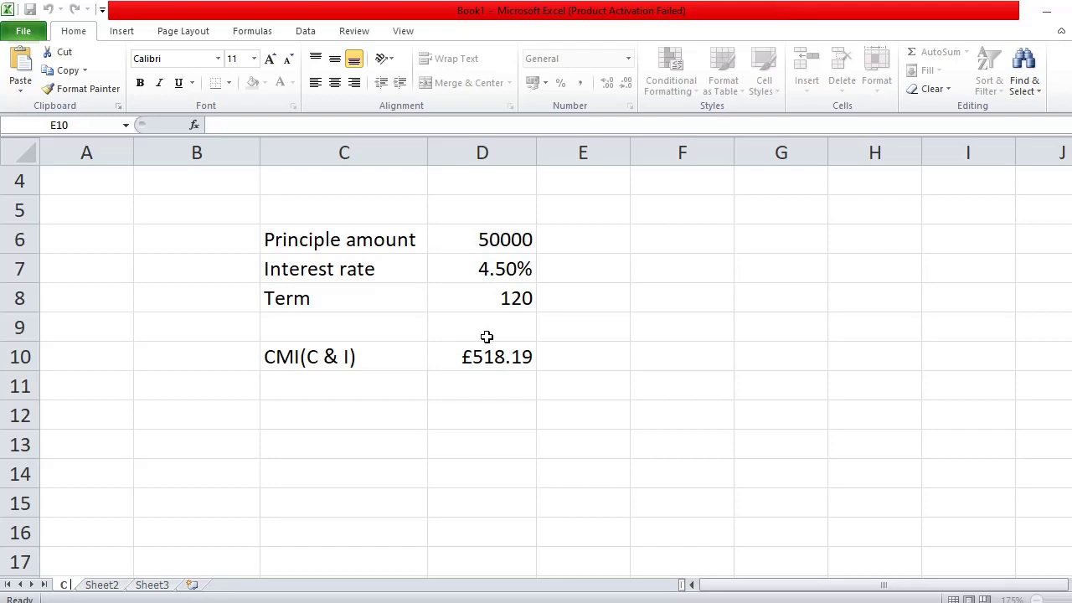
{"action": "type", "text": " &"}
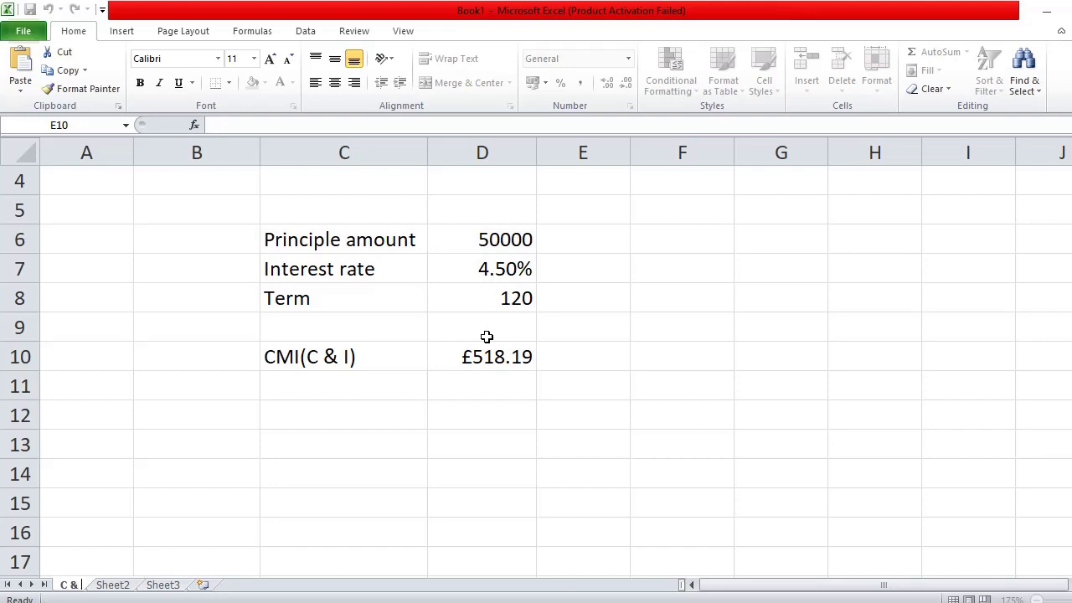
{"action": "type", "text": " I"}
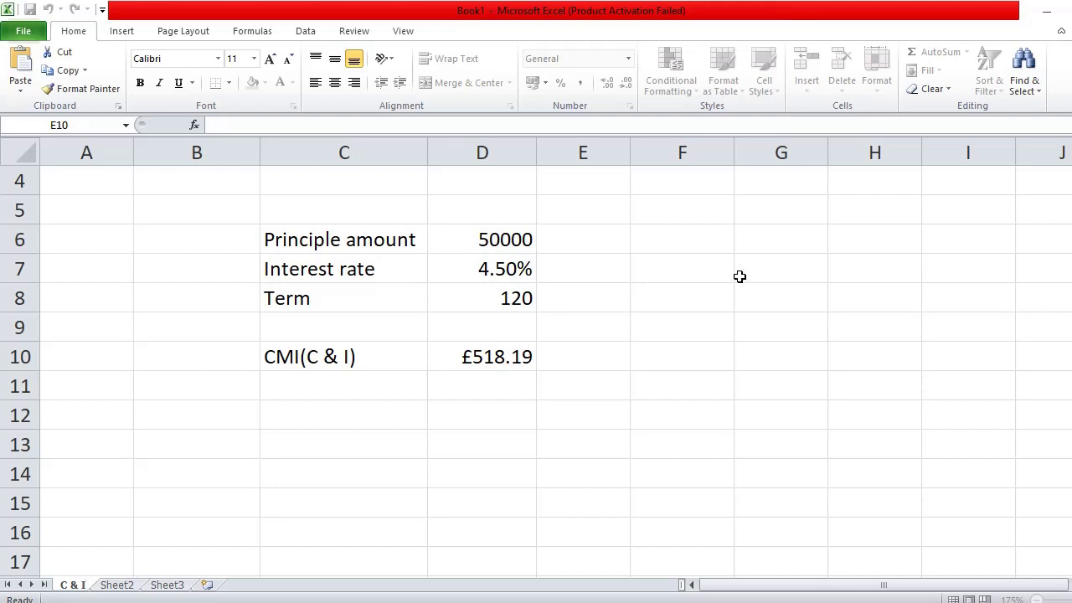
{"action": "left_click", "coordinate": [247, 467]}
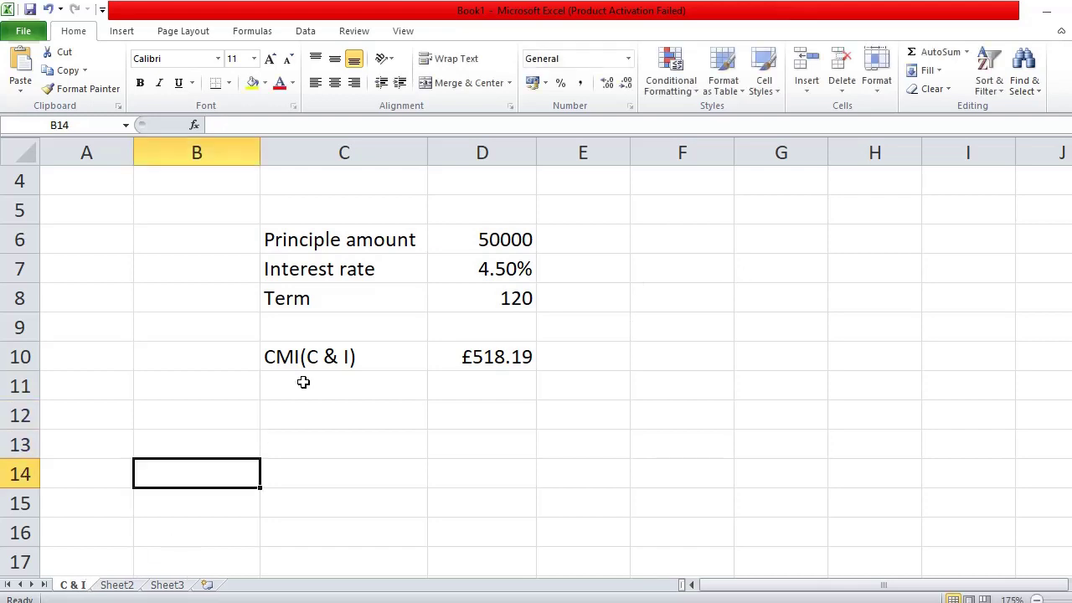
- On Sheet2, enter "Capital amount" in B5 with the value 50000 in C5, fitting column B's width to the label
{"action": "left_click", "coordinate": [118, 585]}
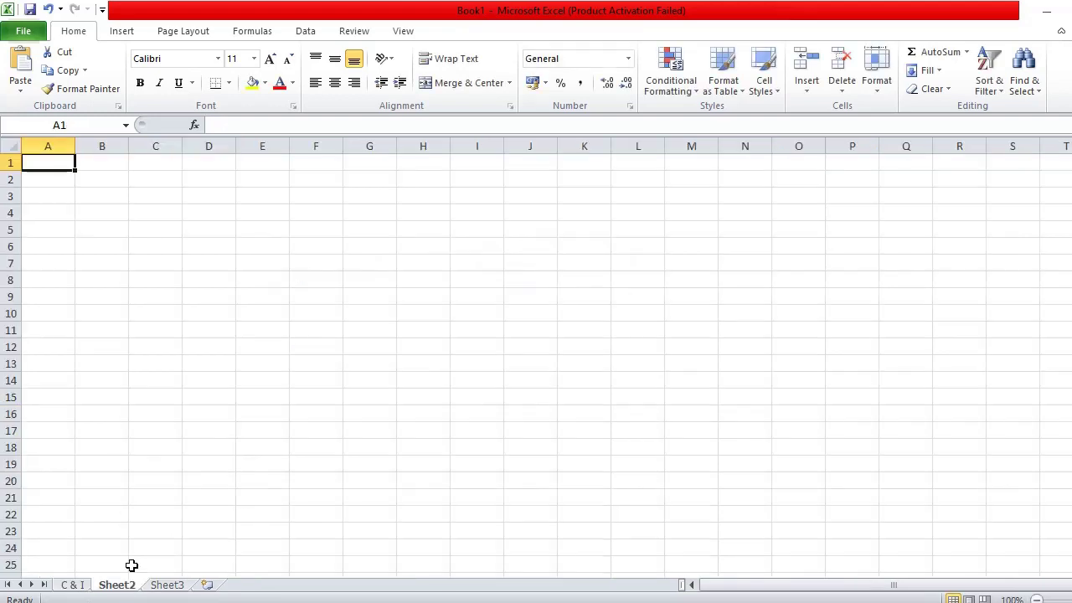
{"action": "left_click", "coordinate": [132, 216]}
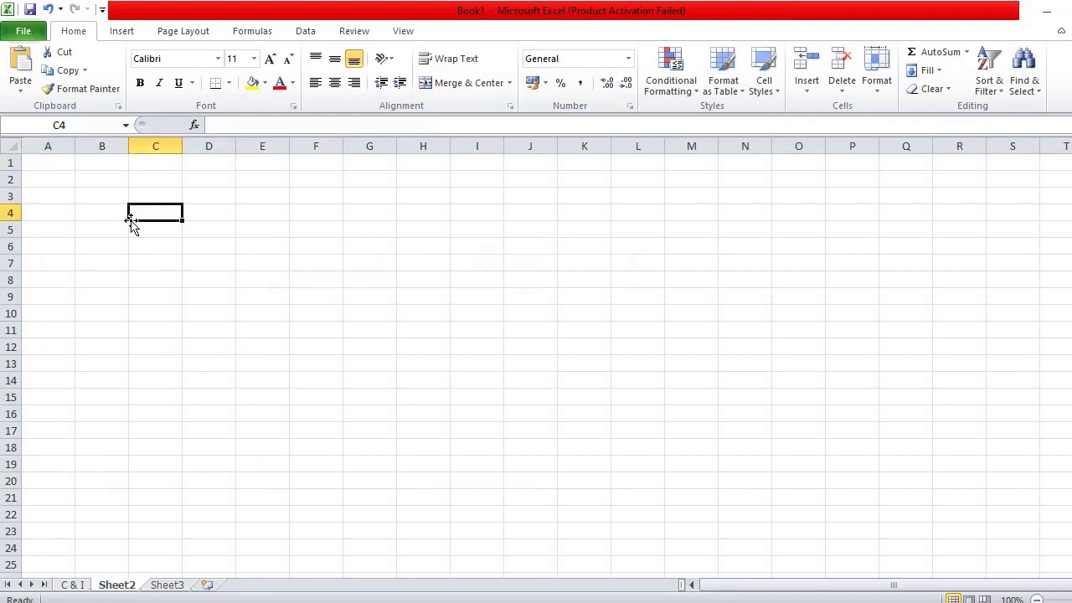
{"action": "left_click", "coordinate": [115, 225]}
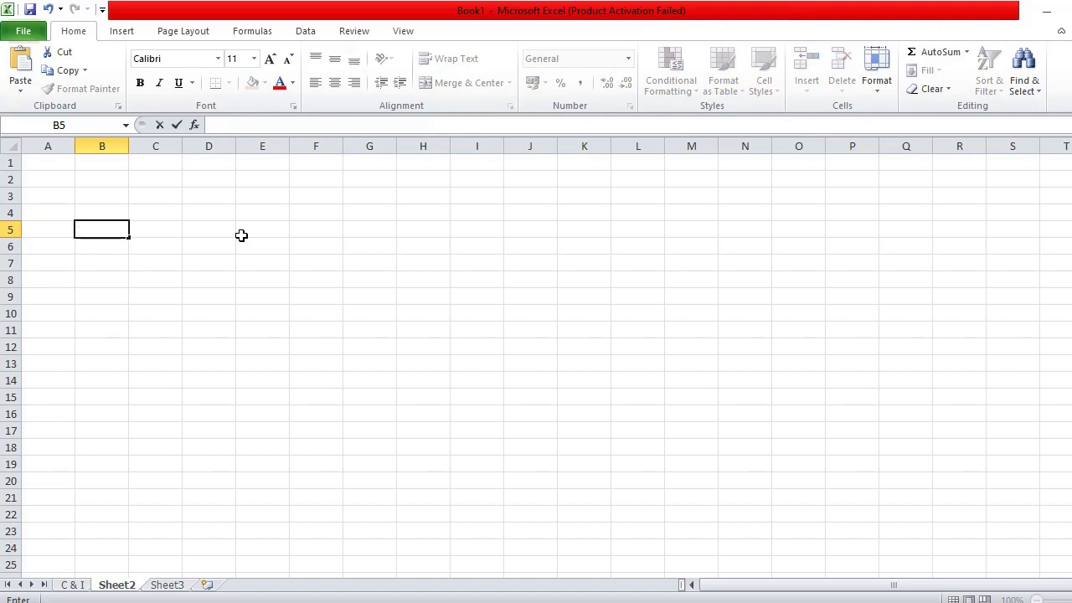
{"action": "type", "text": "Capital am"}
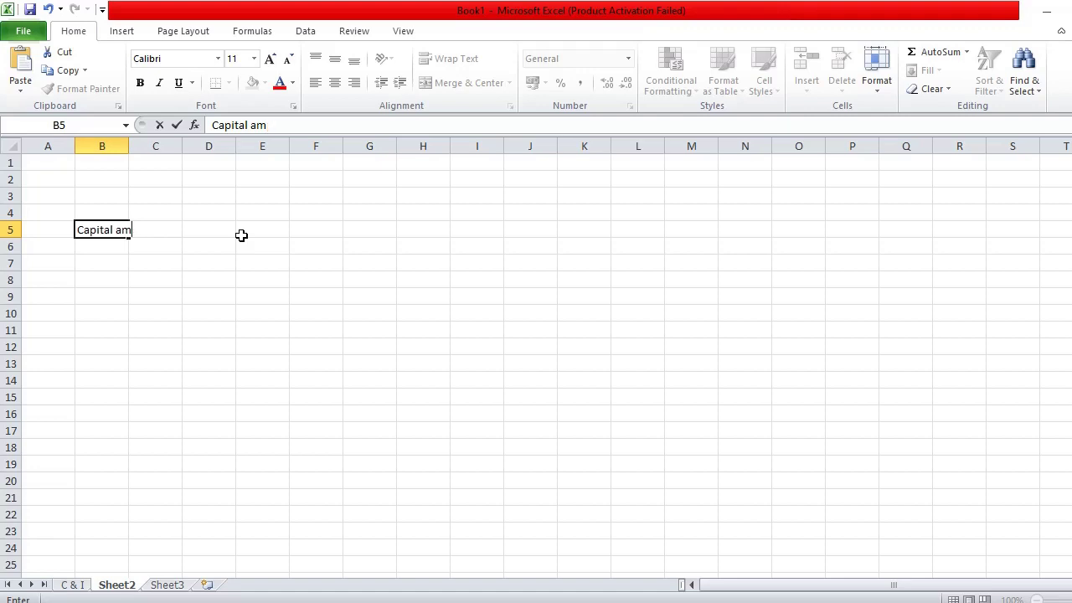
{"action": "type", "text": "oint"}
{"action": "key", "text": "BackSpace"}
{"action": "key", "text": "BackSpace"}
{"action": "key", "text": "BackSpace"}
{"action": "key", "text": "BackSpace"}
{"action": "type", "text": "in"}
{"action": "key", "text": "BackSpace"}
{"action": "key", "text": "BackSpace"}
{"action": "key", "text": "BackSpace"}
{"action": "type", "text": "ount"}
{"action": "key", "text": "Tab"}
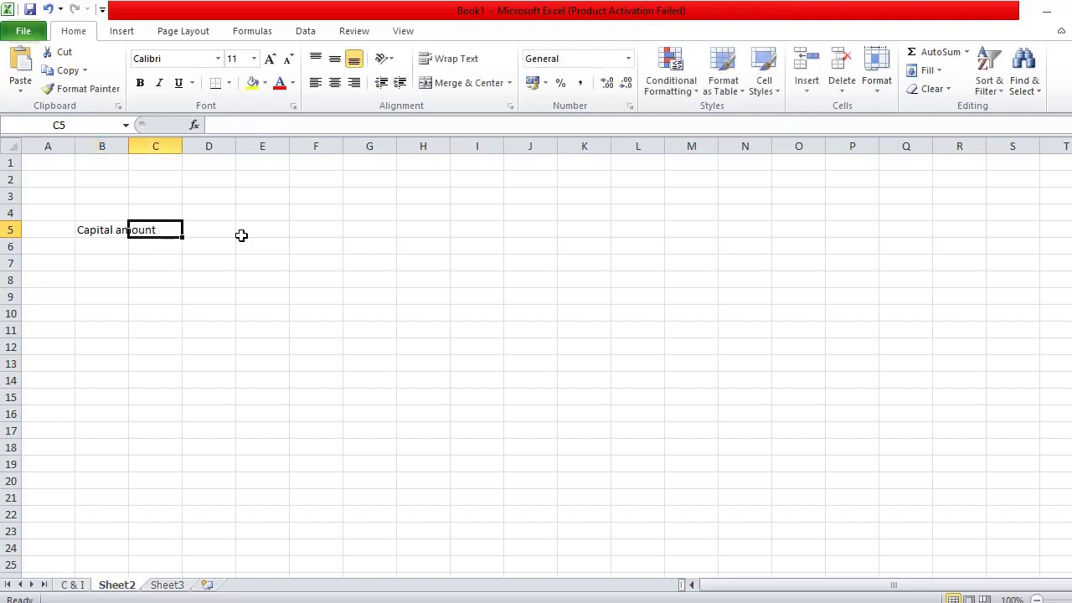
{"action": "double_click", "coordinate": [126, 139]}
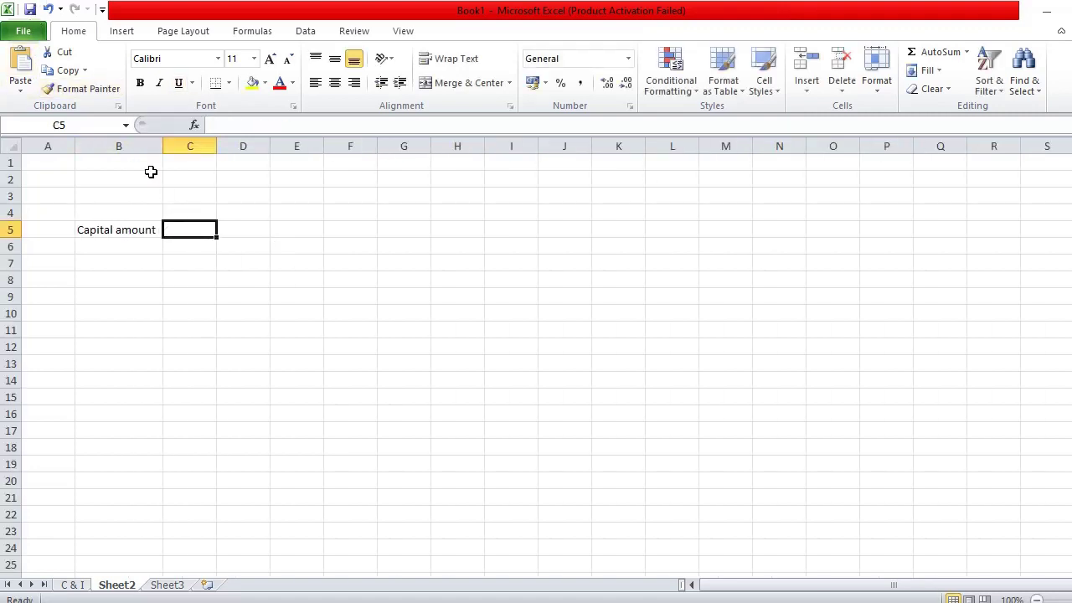
{"action": "type", "text": "50000"}
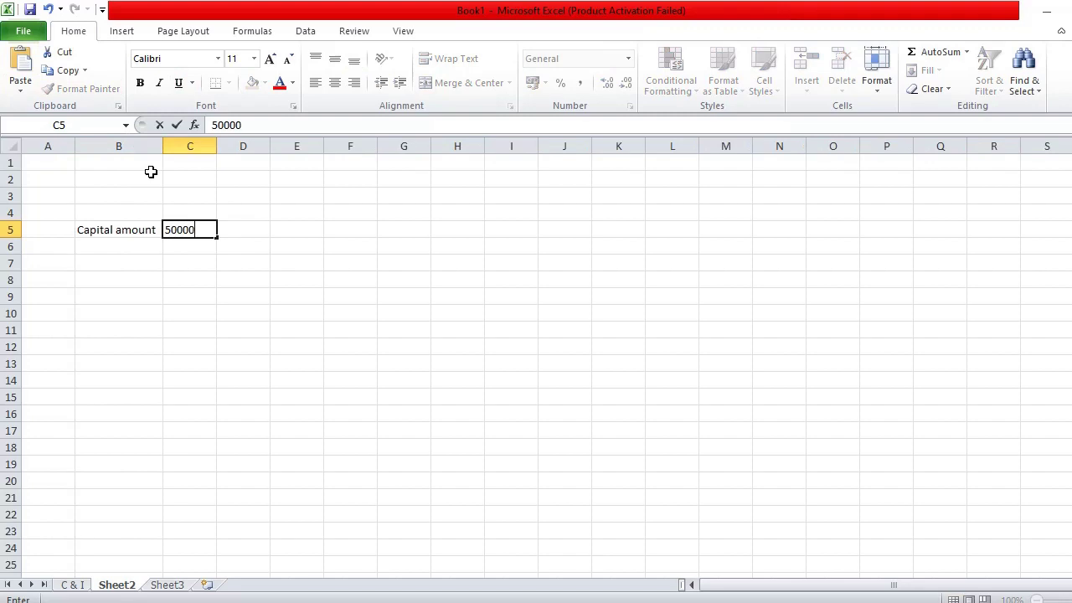
{"action": "key", "text": "Return"}
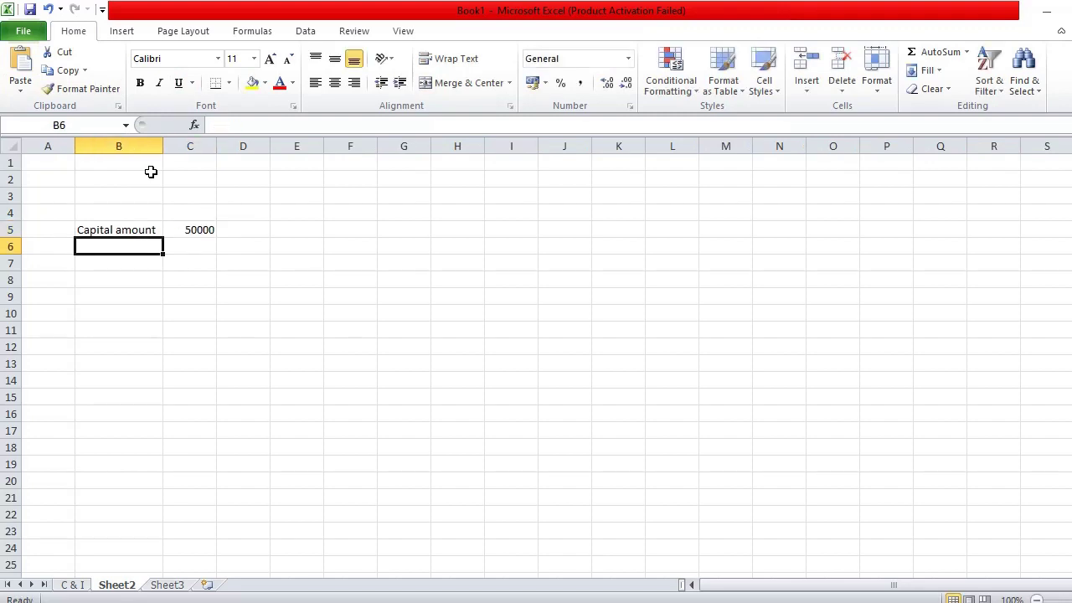
- Enter the label "Interest" in B6 and the rate 4.5 in C6
{"action": "type", "text": "INterest"}
{"action": "key", "text": "BackSpace"}
{"action": "key", "text": "BackSpace"}
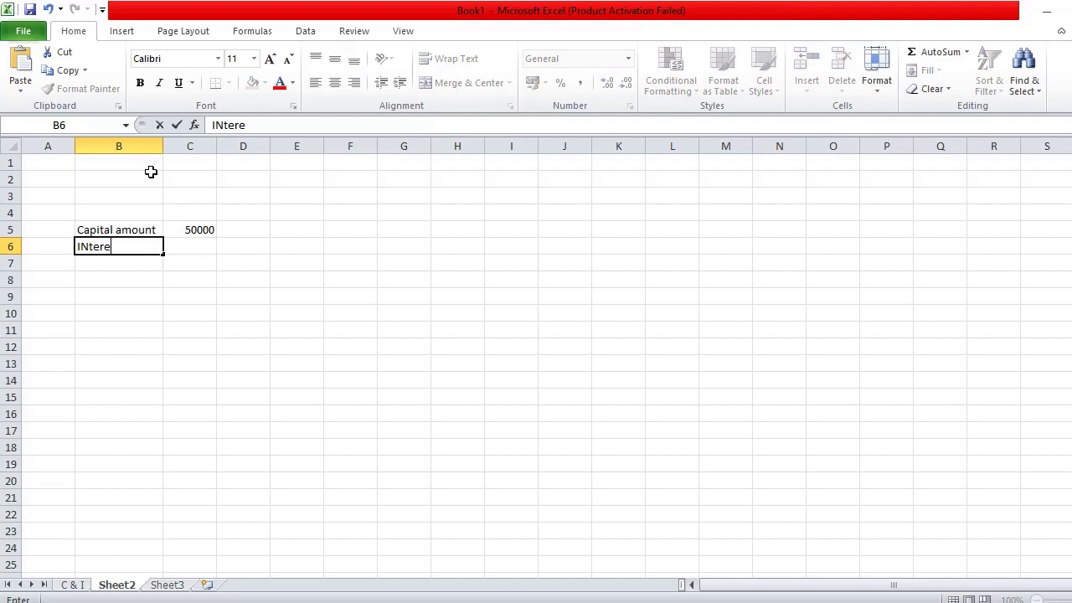
{"action": "key", "text": "BackSpace"}
{"action": "key", "text": "BackSpace"}
{"action": "key", "text": "BackSpace"}
{"action": "key", "text": "BackSpace"}
{"action": "key", "text": "BackSpace"}
{"action": "key", "text": "BackSpace"}
{"action": "type", "text": "Intye"}
{"action": "key", "text": "BackSpace"}
{"action": "key", "text": "BackSpace"}
{"action": "type", "text": "terst"}
{"action": "key", "text": "BackSpace"}
{"action": "key", "text": "BackSpace"}
{"action": "key", "text": "BackSpace"}
{"action": "key", "text": "BackSpace"}
{"action": "key", "text": "BackSpace"}
{"action": "type", "text": "erest"}
{"action": "key", "text": "Tab"}
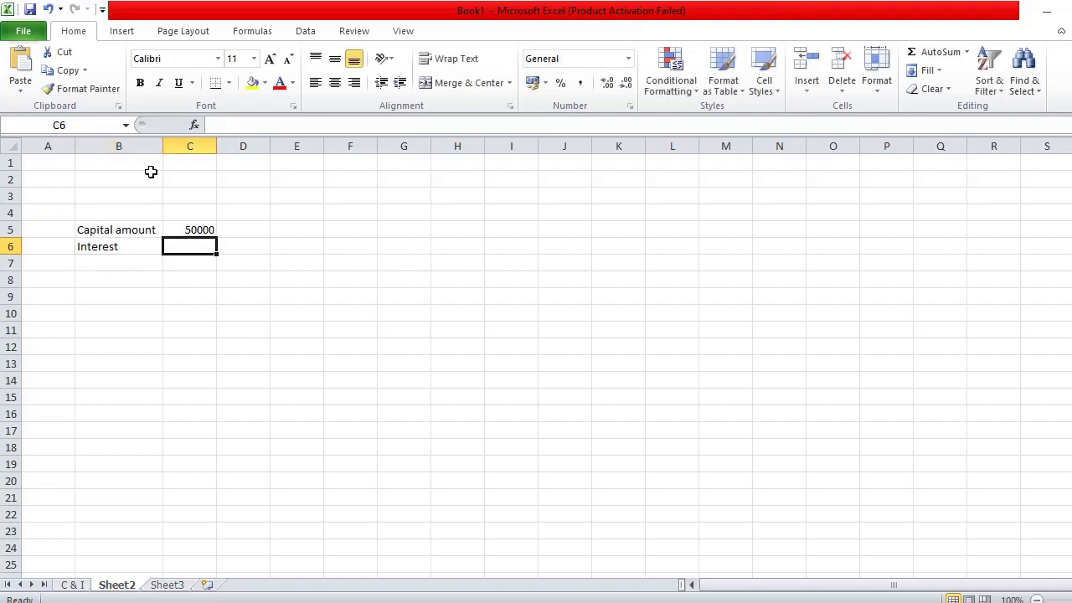
{"action": "type", "text": "4.5"}
{"action": "key", "text": "Return"}
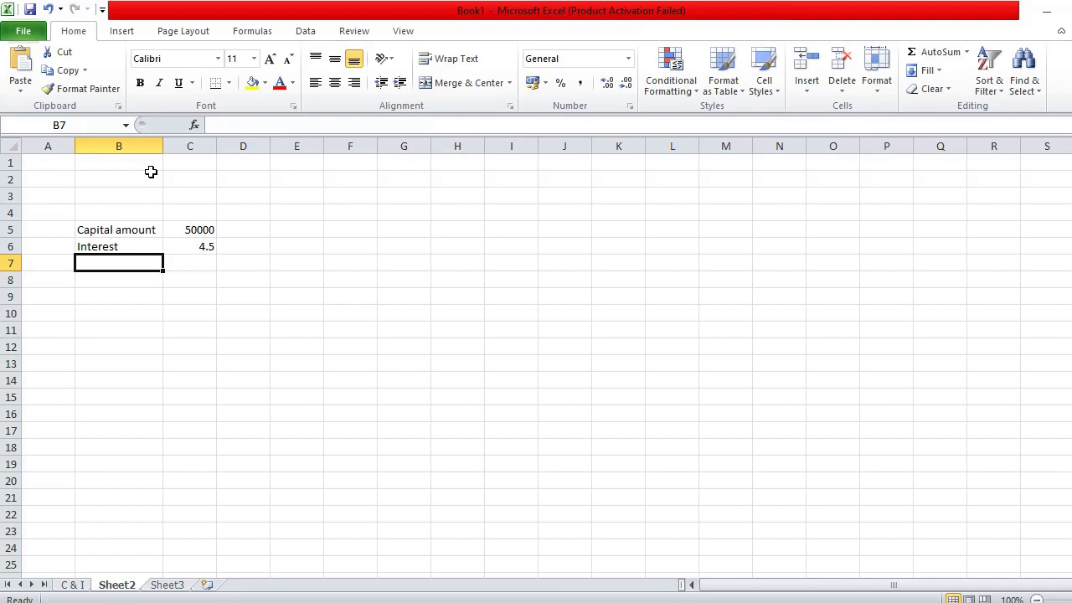
- Enter 366 in C7 and label it "Days in a year" in B7
{"action": "key", "text": "Right"}
{"action": "type", "text": "365"}
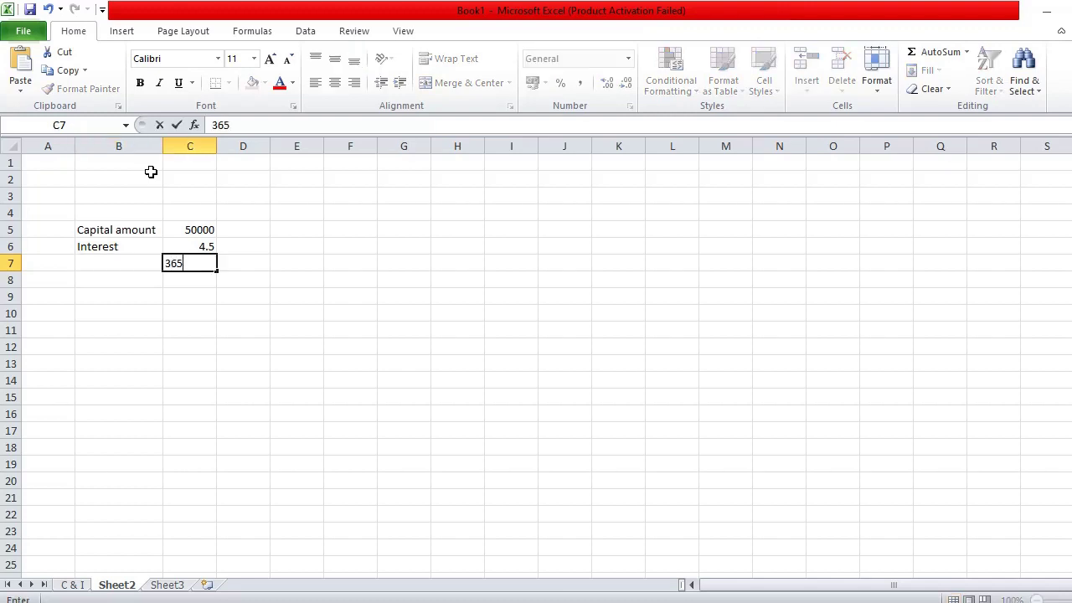
{"action": "key", "text": "BackSpace"}
{"action": "type", "text": "6"}
{"action": "key", "text": "Return"}
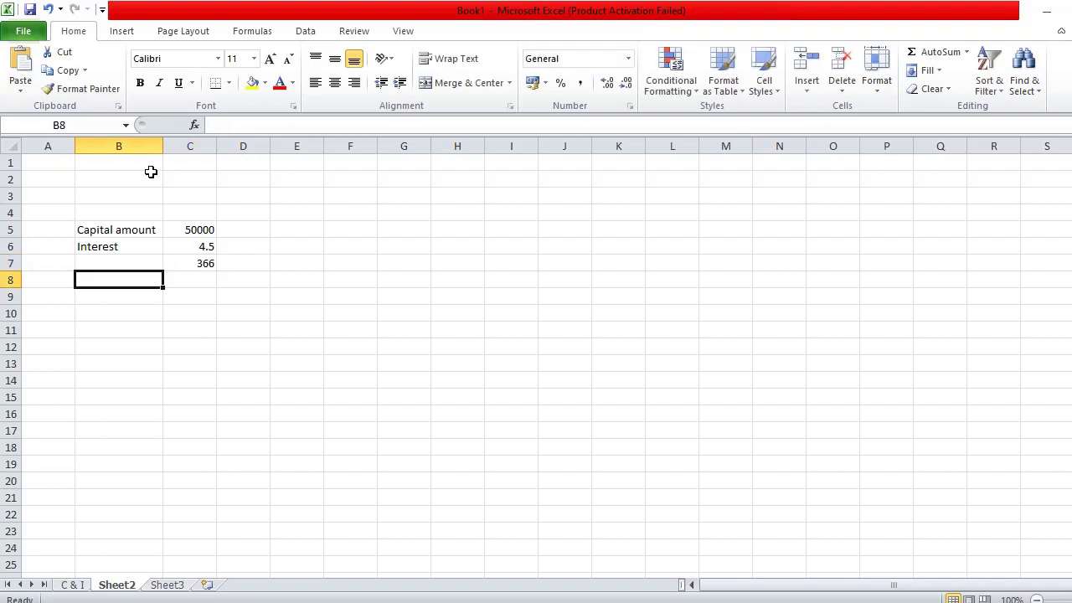
{"action": "key", "text": "Up"}
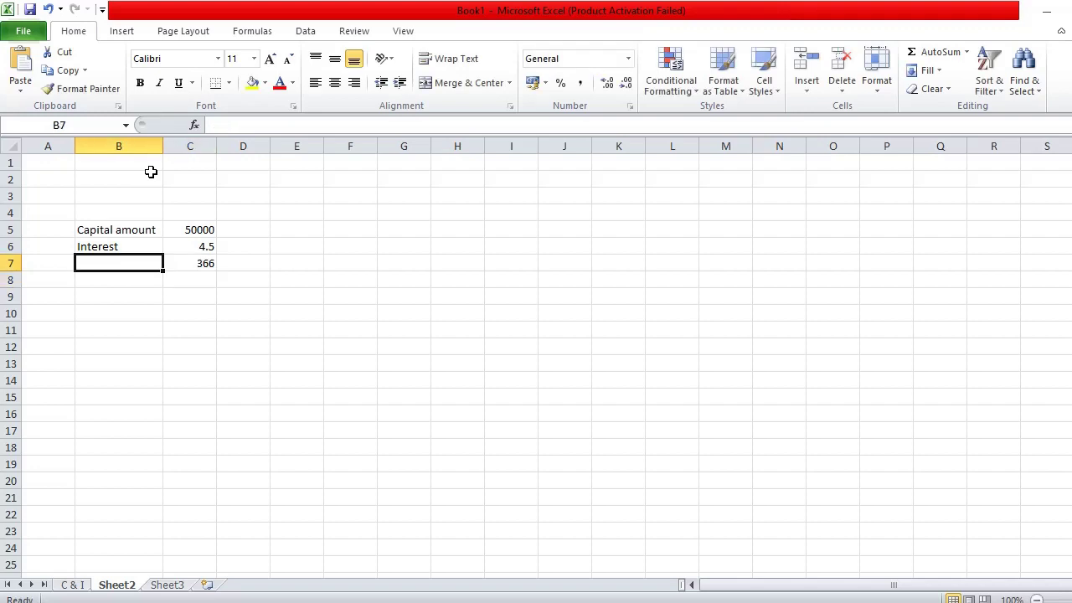
{"action": "type", "text": "Days in "}
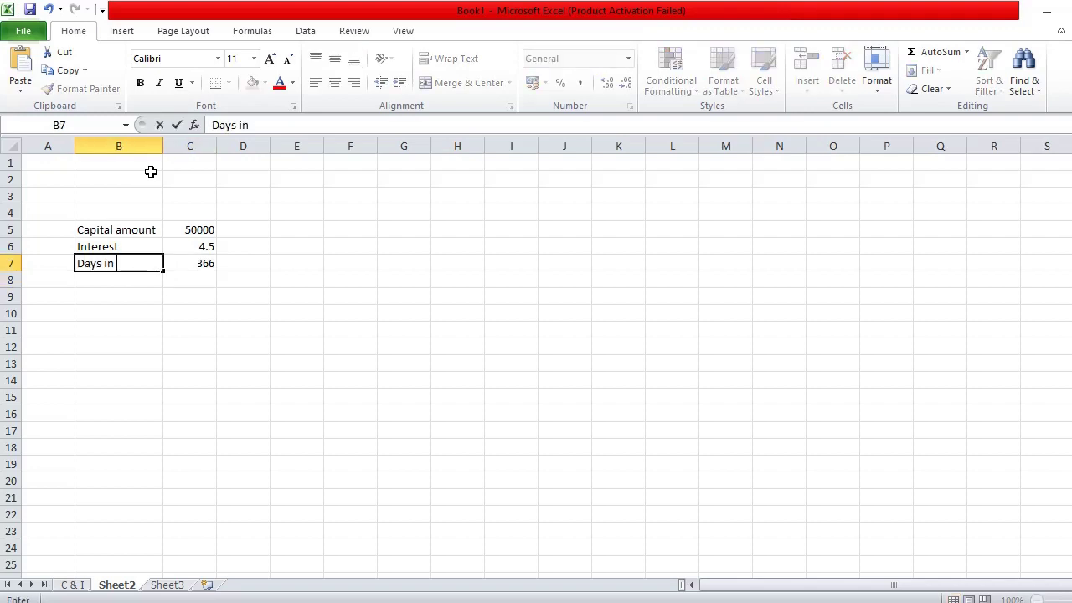
{"action": "type", "text": "ayear"}
{"action": "key", "text": "BackSpace"}
{"action": "key", "text": "BackSpace"}
{"action": "key", "text": "BackSpace"}
{"action": "key", "text": "BackSpace"}
{"action": "type", "text": "year"}
{"action": "key", "text": "Return"}
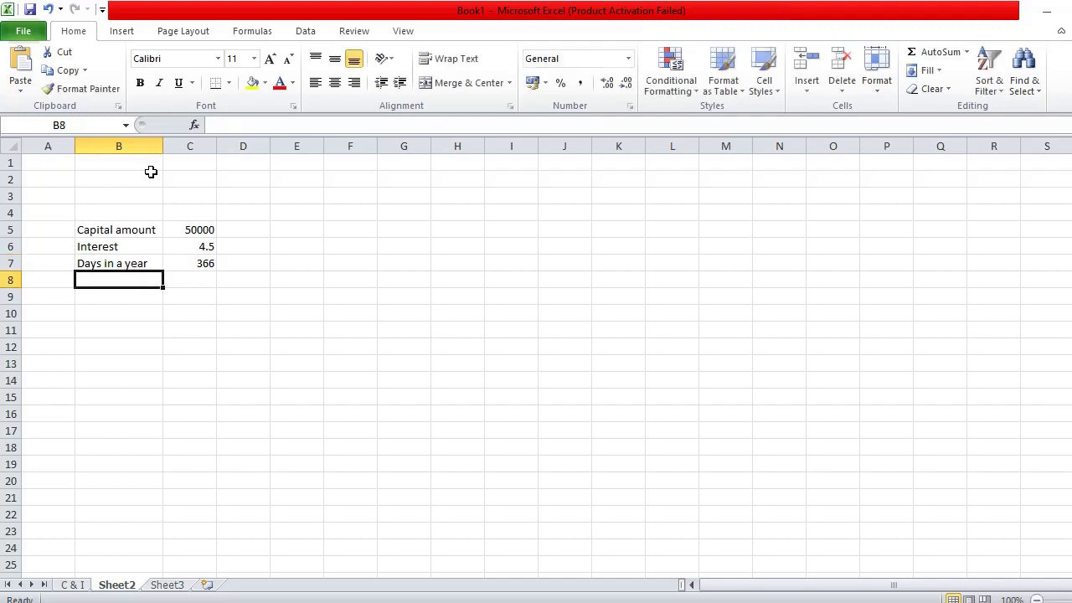
- Change the interest value in C6 to 4.5%
{"action": "key", "text": "Return"}
{"action": "key", "text": "Up"}
{"action": "key", "text": "Up"}
{"action": "key", "text": "Up"}
{"action": "key", "text": "Right"}
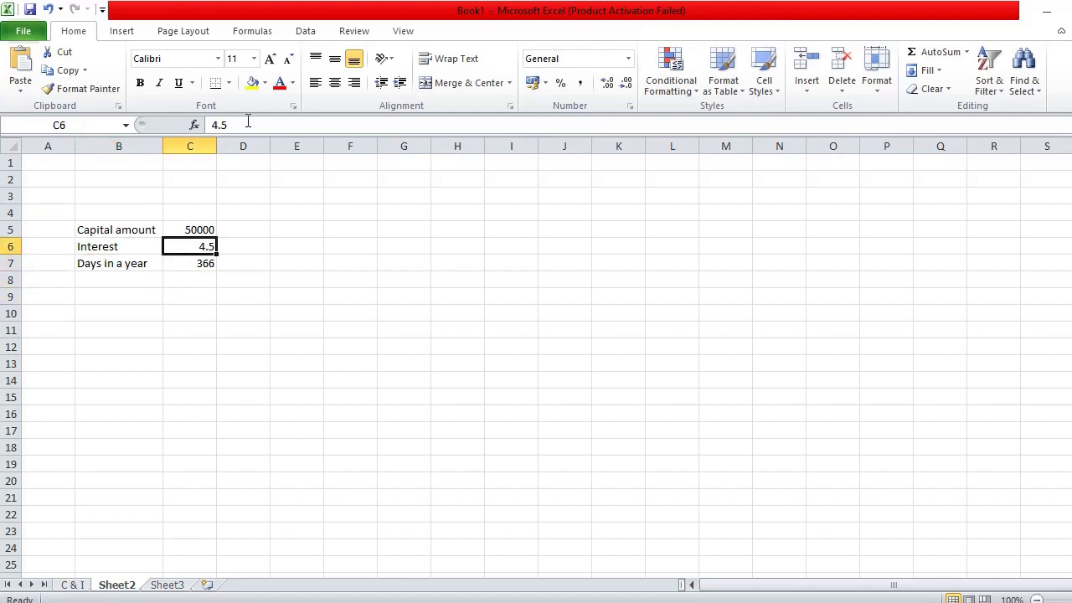
{"action": "left_click", "coordinate": [249, 122]}
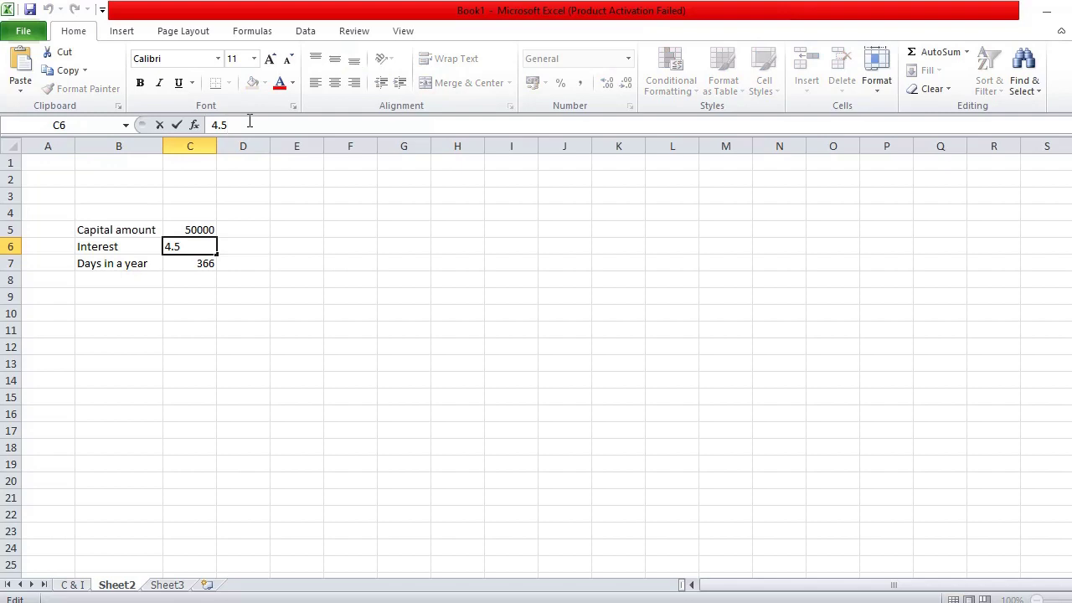
{"action": "type", "text": "%"}
{"action": "key", "text": "Return"}
- Enter the label "Repayment" in B9, leaving a blank row below "Days in a year"
{"action": "key", "text": "Return"}
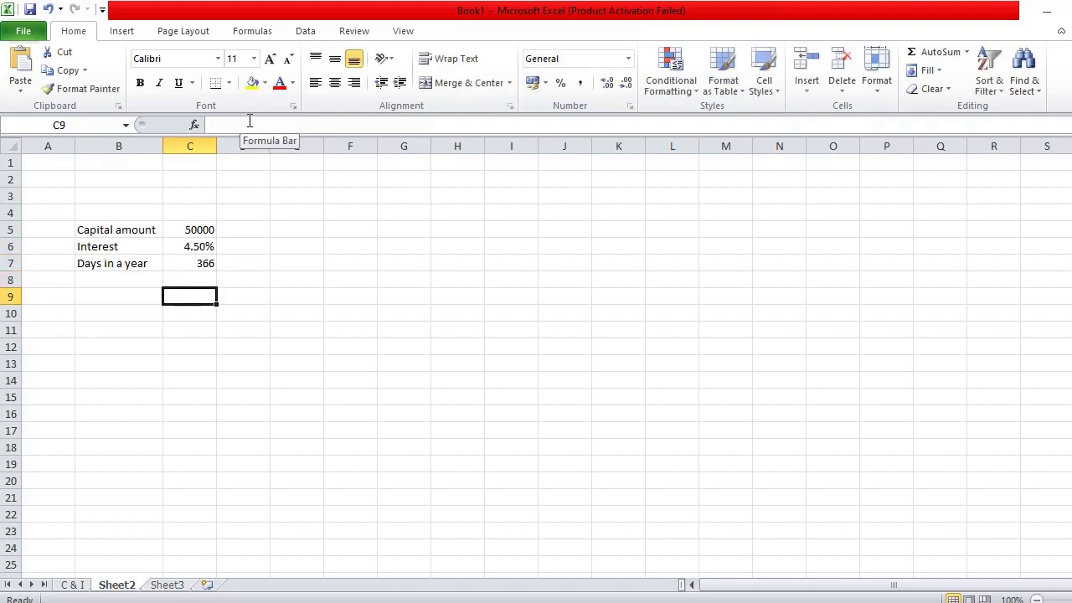
{"action": "key", "text": "Down"}
{"action": "key", "text": "Left"}
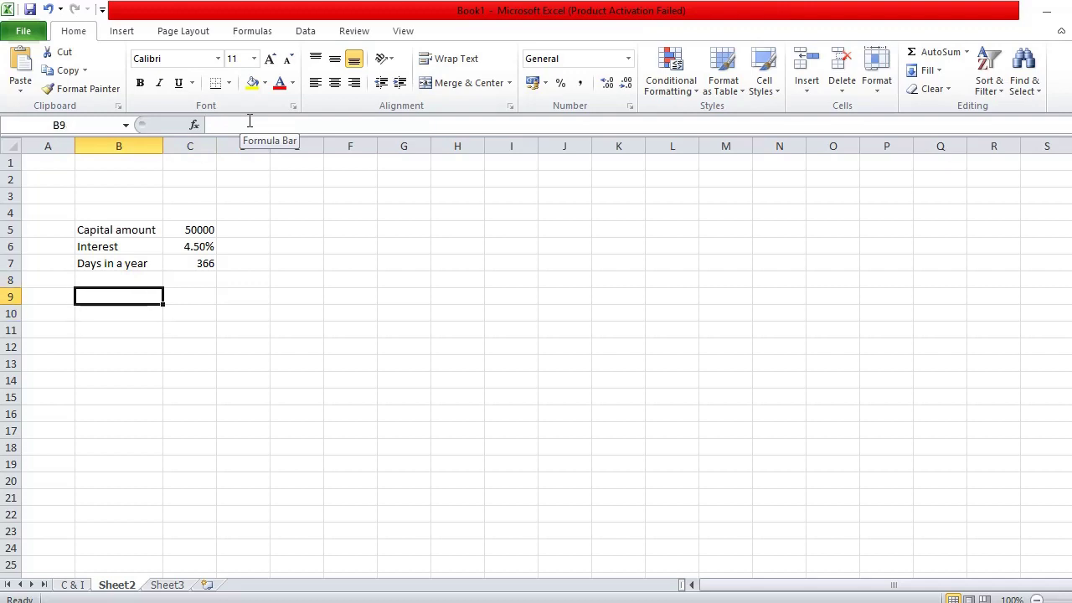
{"action": "type", "text": "Intere"}
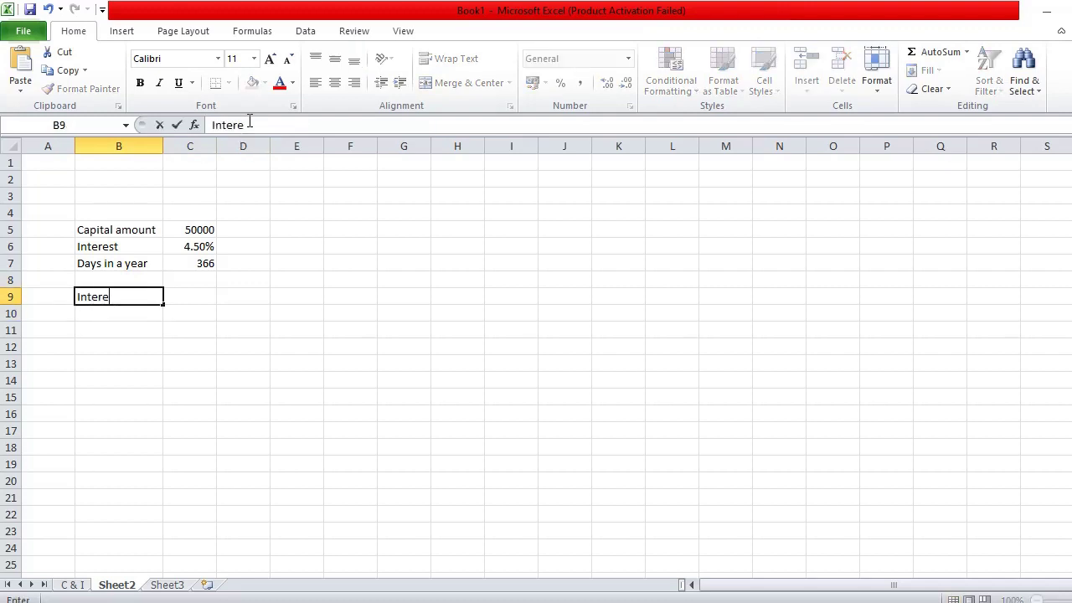
{"action": "key", "text": "BackSpace"}
{"action": "type", "text": "n"}
{"action": "key", "text": "BackSpace"}
{"action": "key", "text": "BackSpace"}
{"action": "key", "text": "BackSpace"}
{"action": "key", "text": "BackSpace"}
{"action": "key", "text": "BackSpace"}
{"action": "key", "text": "BackSpace"}
{"action": "type", "text": "repayment"}
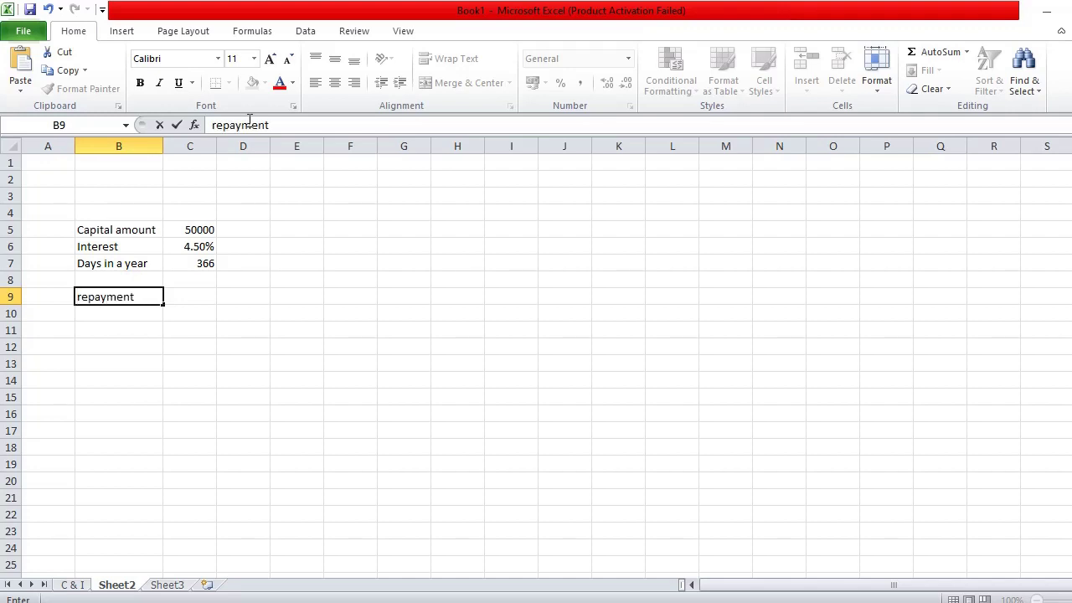
{"action": "left_click", "coordinate": [80, 297]}
{"action": "key", "text": "Delete"}
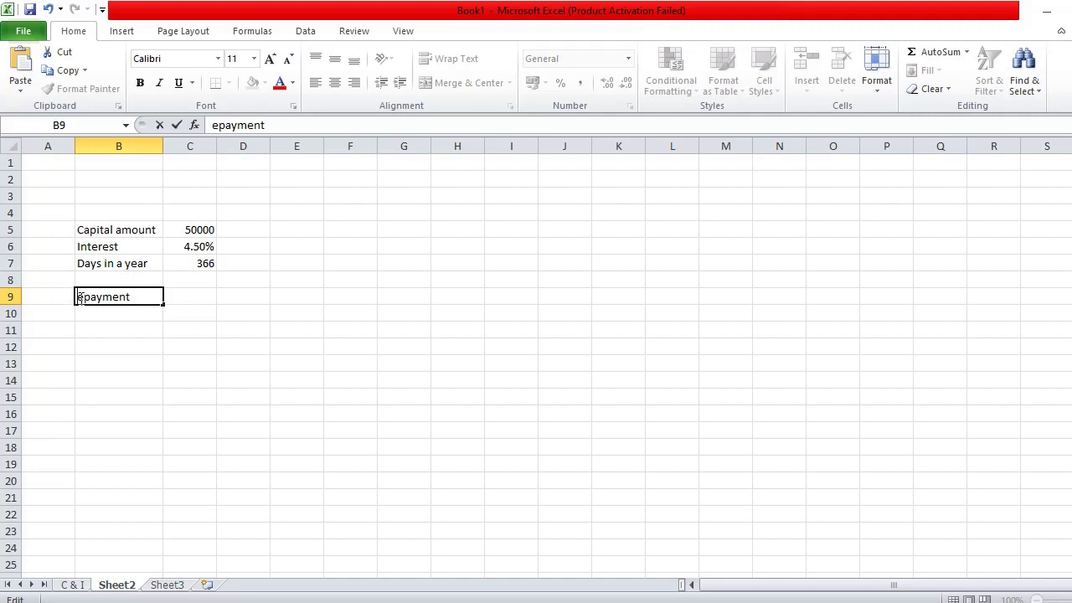
{"action": "type", "text": "R"}
- Enter the formula =C5*C6/C7 in C9 to calculate one day's interest on the capital amount
{"action": "left_click", "coordinate": [212, 295]}
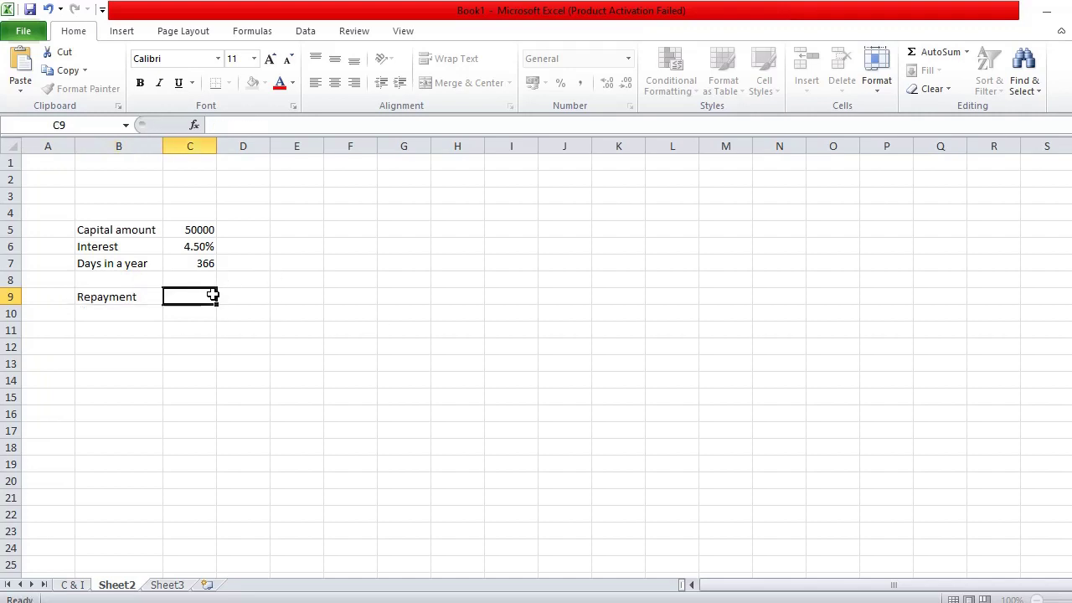
{"action": "type", "text": "="}
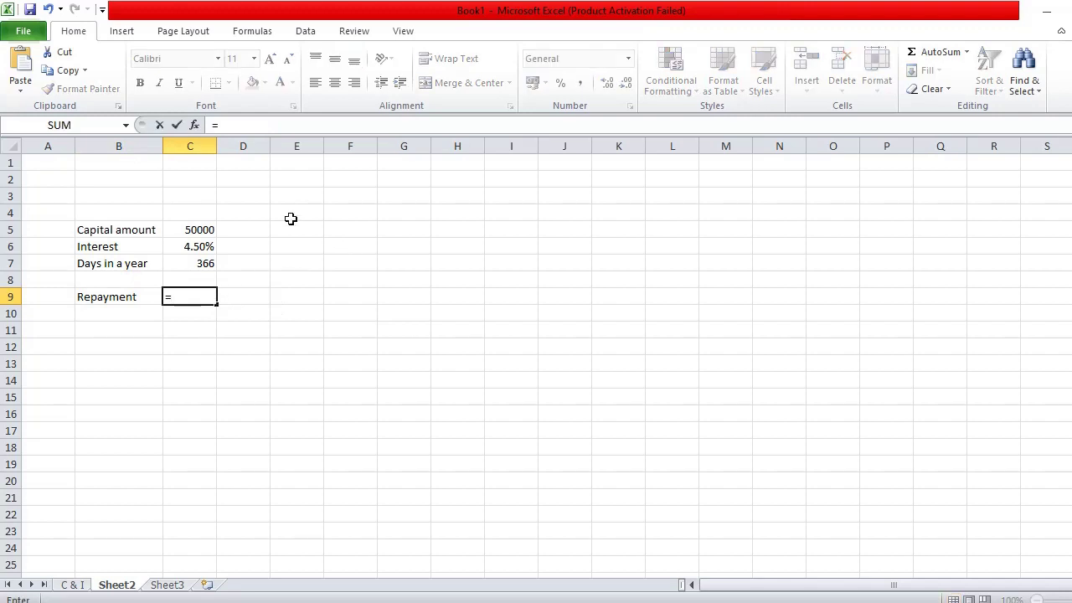
{"action": "left_click", "coordinate": [199, 230]}
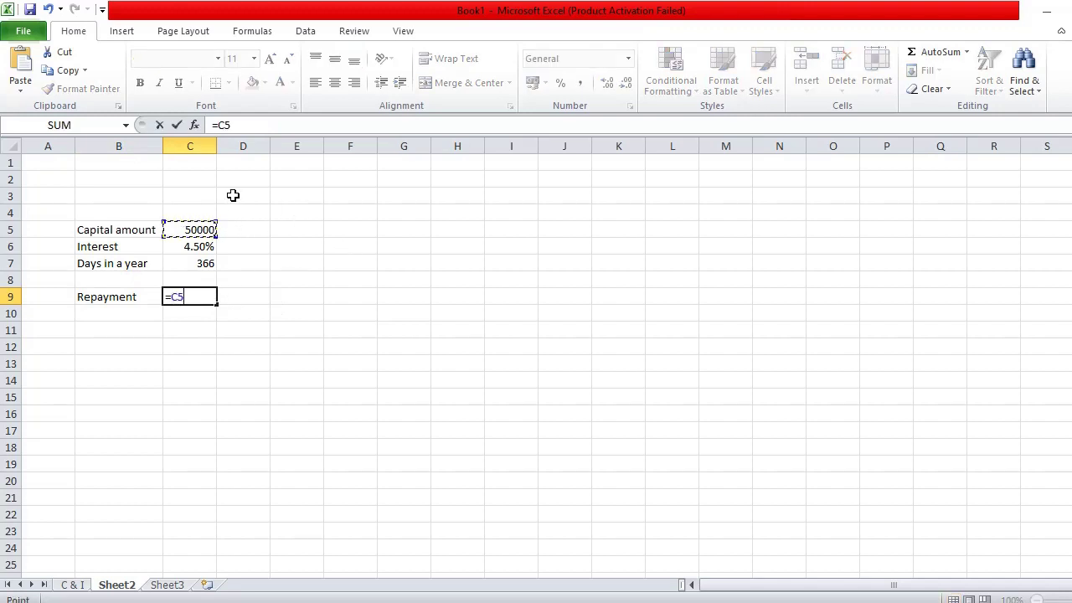
{"action": "left_click", "coordinate": [245, 125]}
{"action": "type", "text": "*"}
{"action": "left_click", "coordinate": [191, 248]}
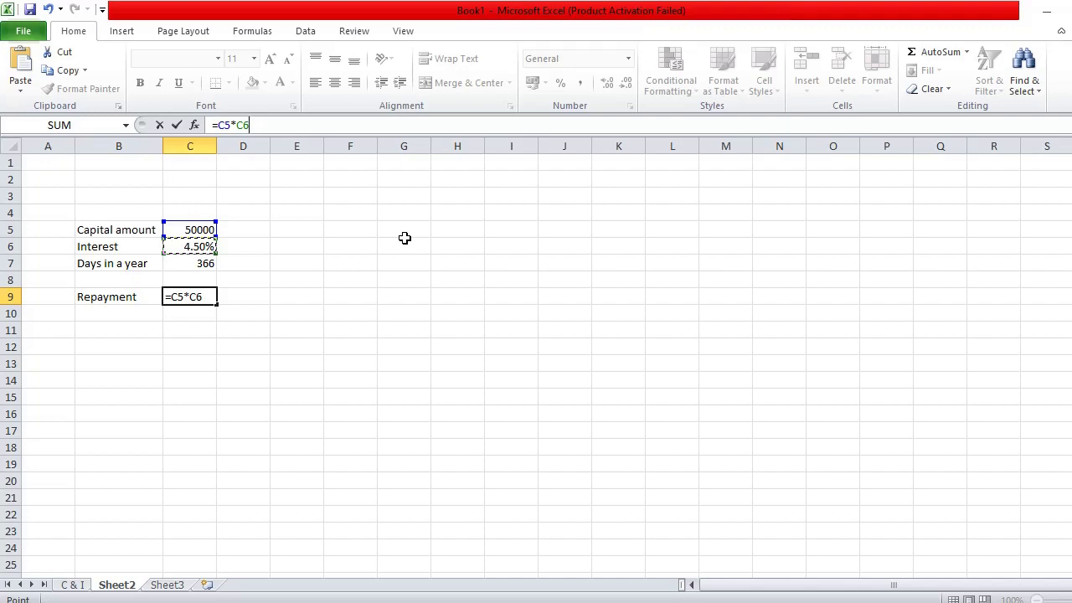
{"action": "type", "text": "/"}
{"action": "left_click", "coordinate": [202, 264]}
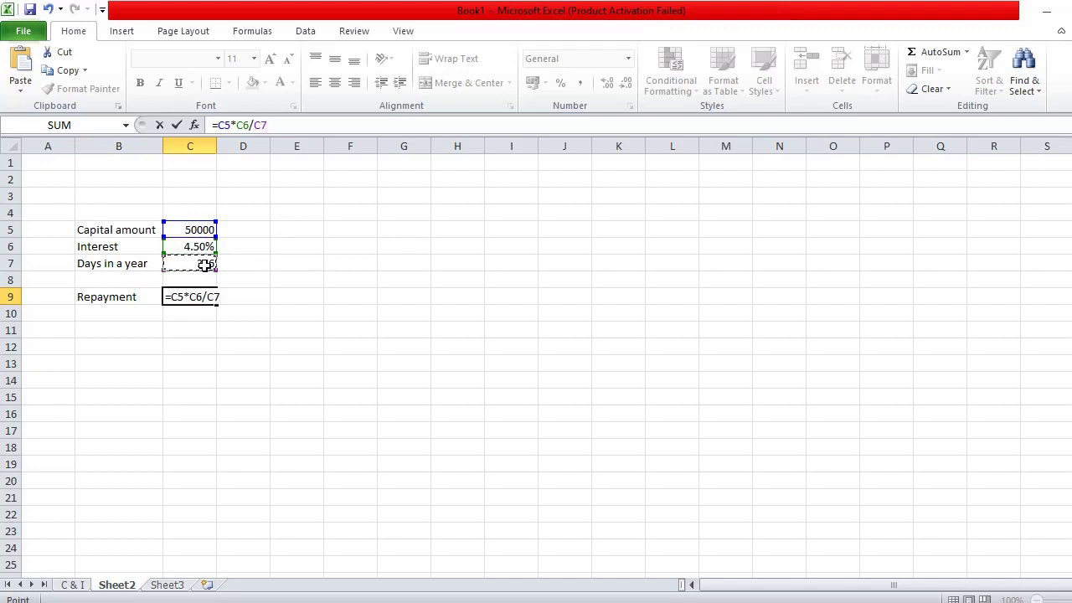
{"action": "key", "text": "Return"}
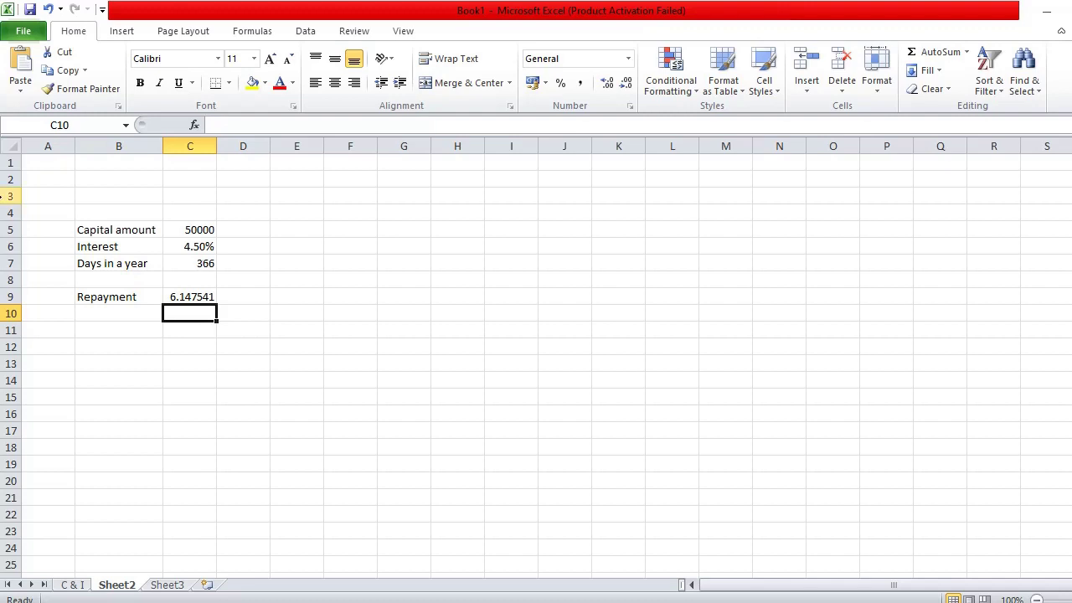
- Label B8 "Days in a month" and enter 31 in C8
{"action": "left_click", "coordinate": [121, 282]}
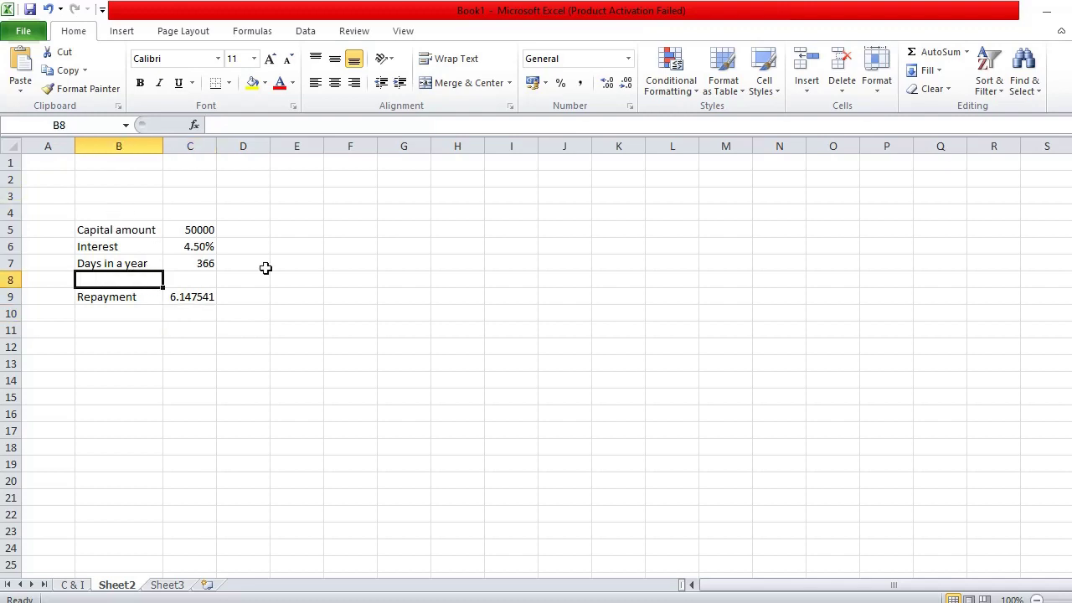
{"action": "type", "text": "Number of"}
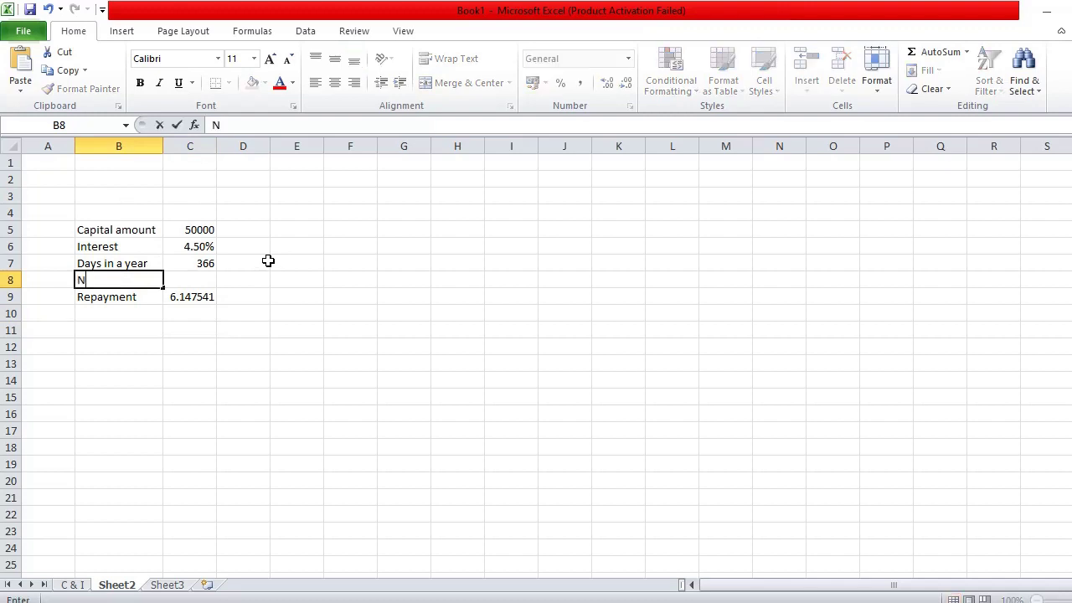
{"action": "key", "text": "BackSpace"}
{"action": "key", "text": "BackSpace"}
{"action": "key", "text": "BackSpace"}
{"action": "key", "text": "BackSpace"}
{"action": "key", "text": "BackSpace"}
{"action": "key", "text": "BackSpace"}
{"action": "key", "text": "BackSpace"}
{"action": "key", "text": "BackSpace"}
{"action": "key", "text": "BackSpace"}
{"action": "key", "text": "BackSpace"}
{"action": "type", "text": "Days"}
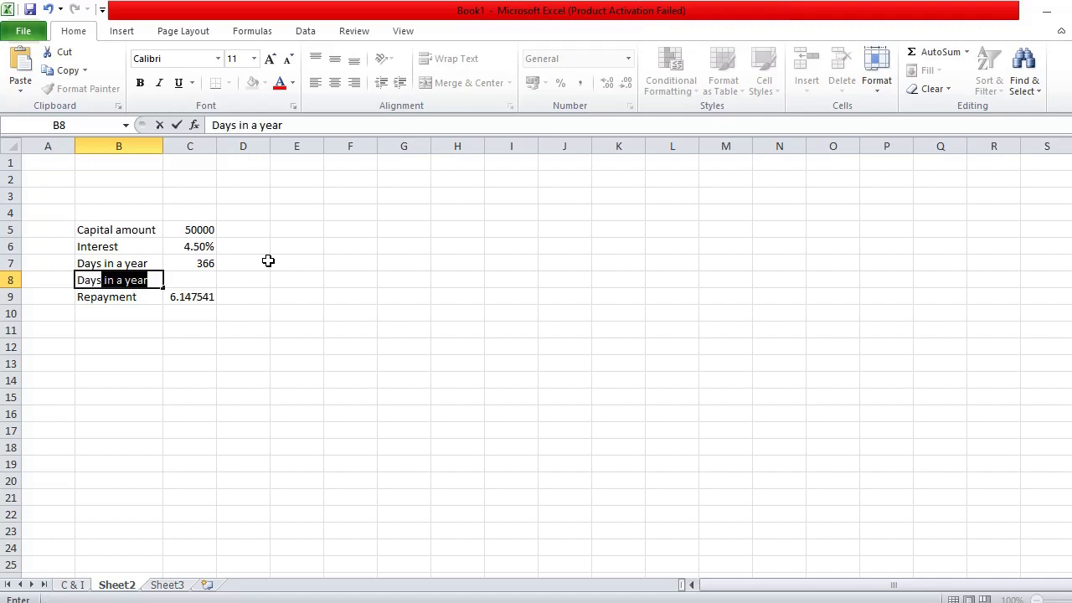
{"action": "type", "text": " in a month"}
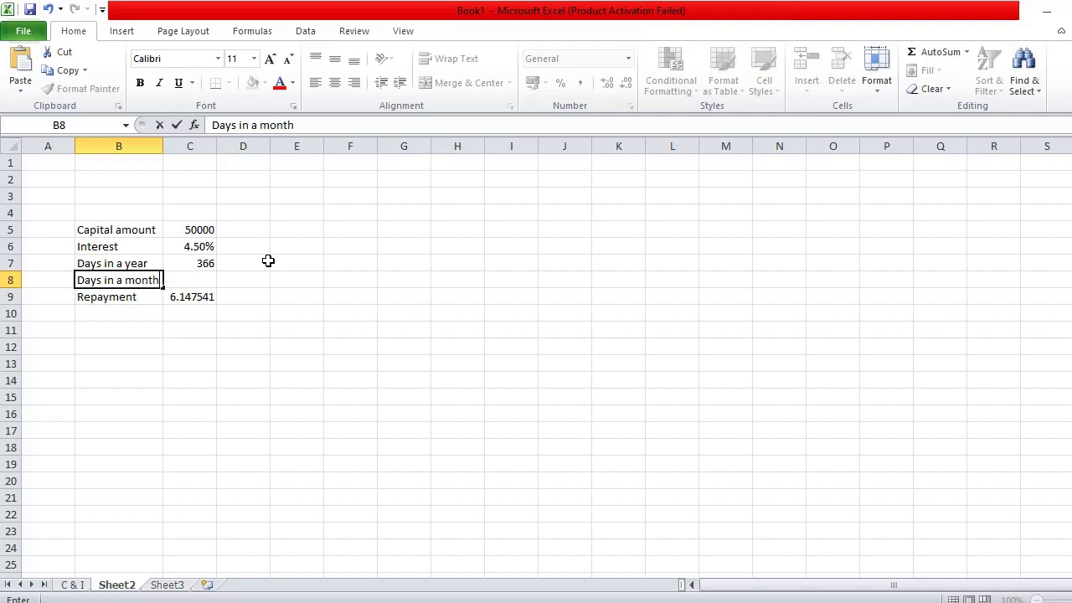
{"action": "key", "text": "Tab"}
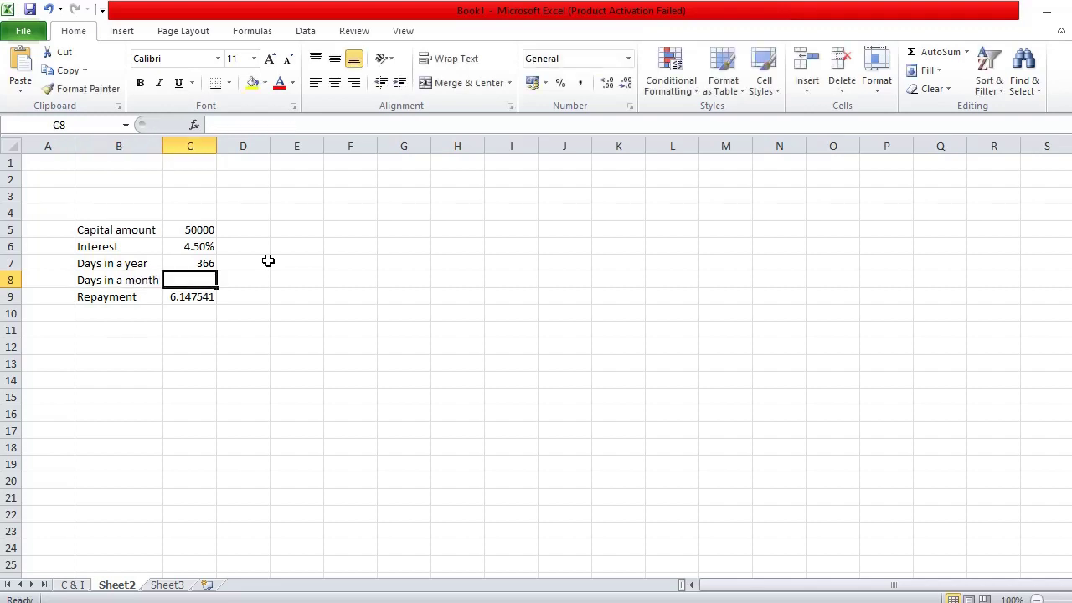
{"action": "type", "text": "31"}
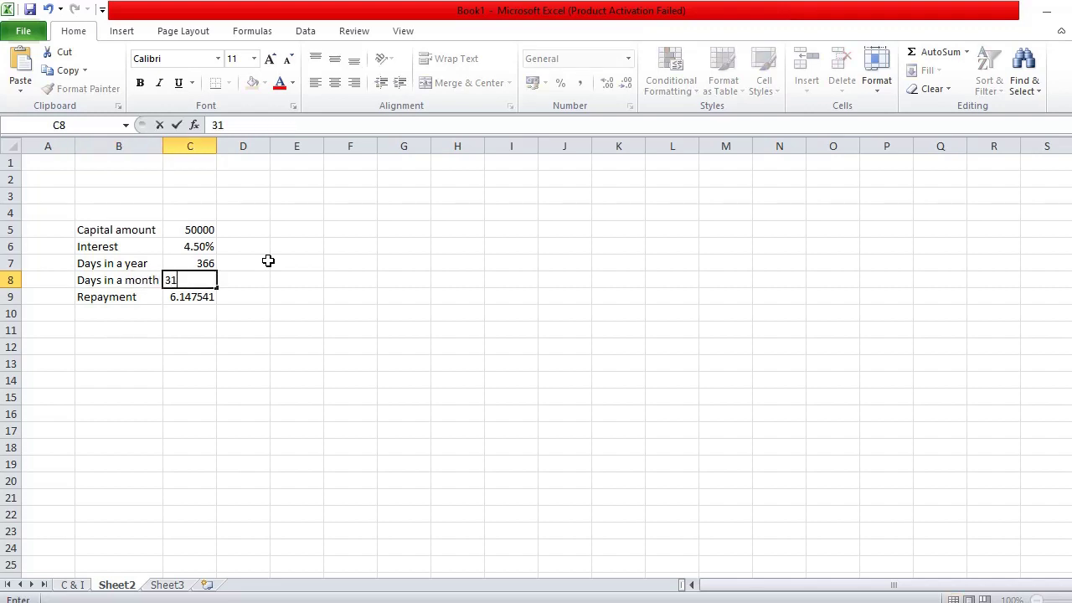
{"action": "key", "text": "Return"}
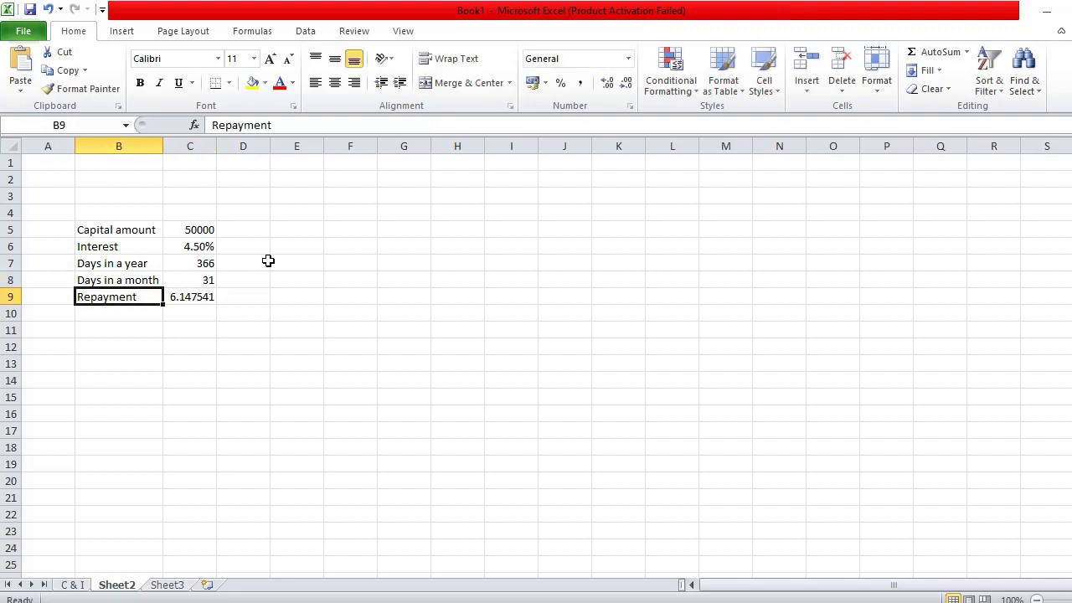
- Replace the label in B9 with "Daily interest"
{"action": "double_click", "coordinate": [125, 298]}
{"action": "left_click_drag", "start_coordinate": [137, 297], "coordinate": [75, 295]}
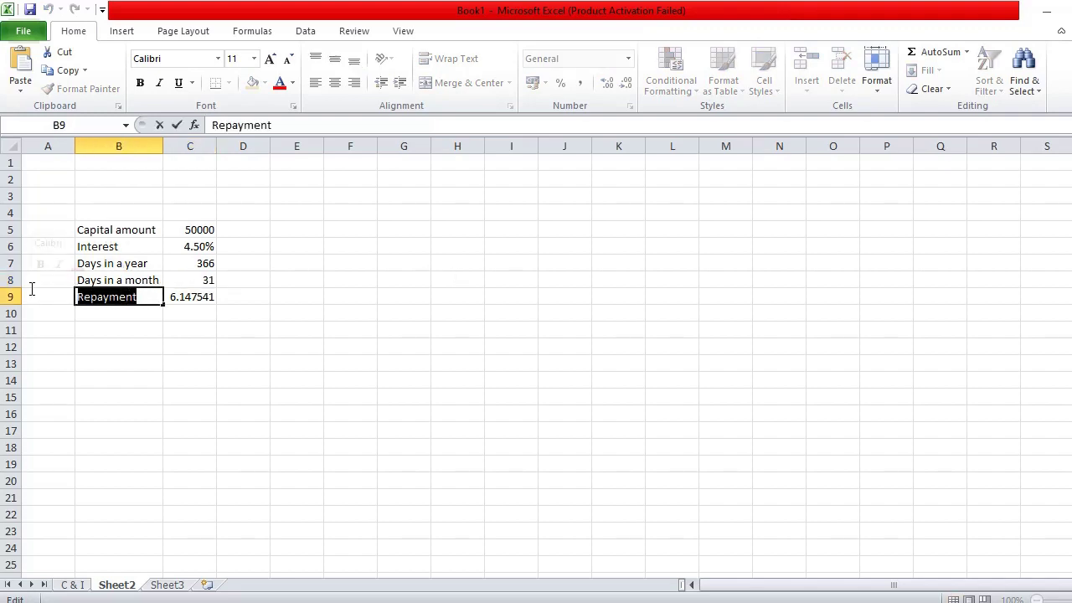
{"action": "type", "text": "Dail"}
{"action": "type", "text": "y "}
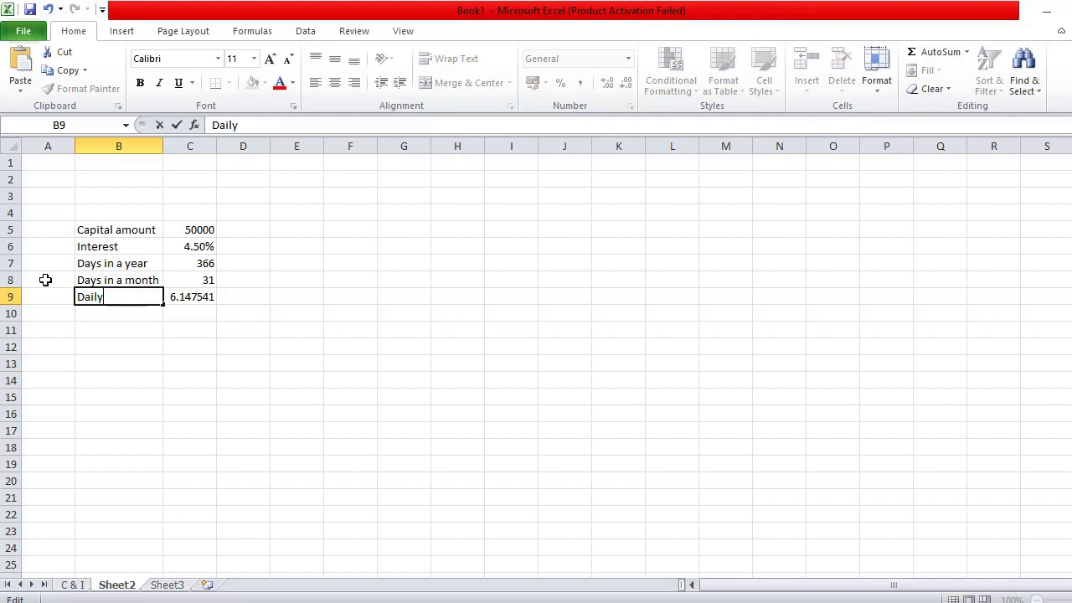
{"action": "type", "text": "interet"}
{"action": "key", "text": "Return"}
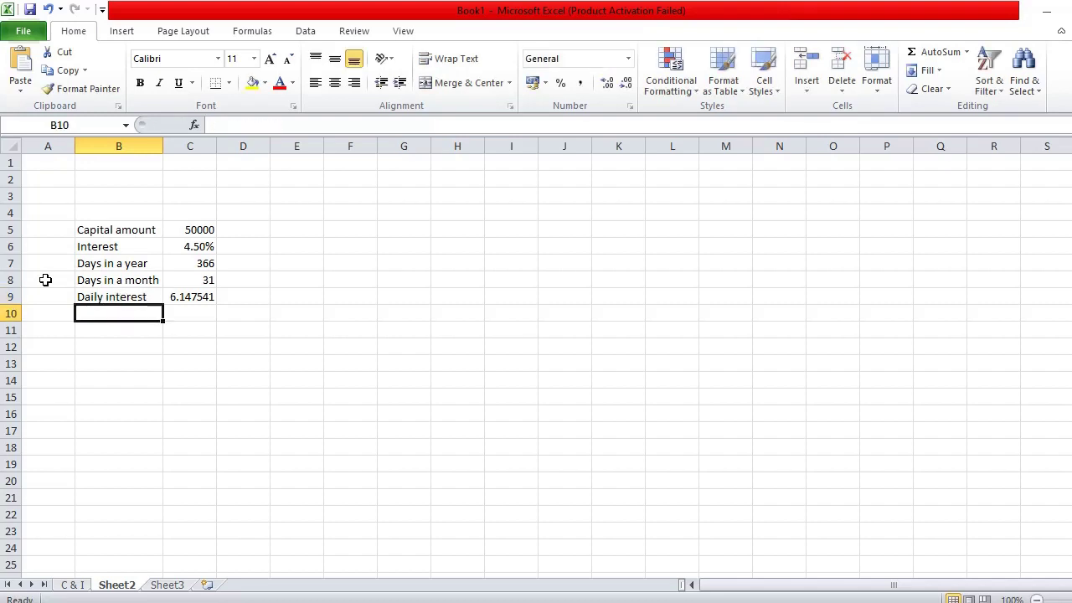
- Enter the label "Monthly repayment" in B10 and fit column B's width to it
{"action": "type", "text": "Monthl"}
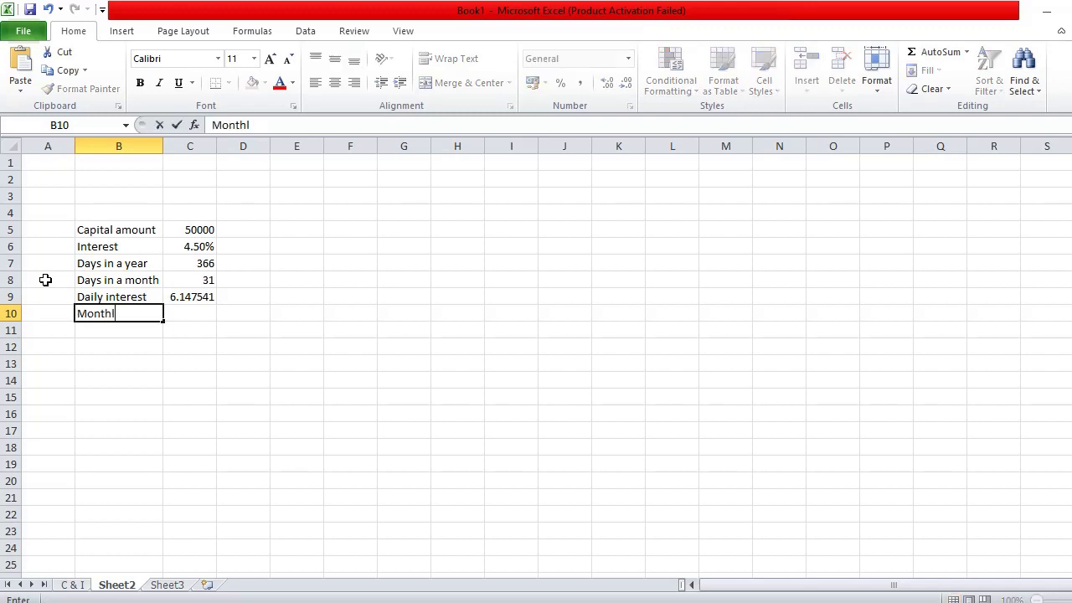
{"action": "type", "text": "y repaymnt"}
{"action": "key", "text": "BackSpace"}
{"action": "key", "text": "BackSpace"}
{"action": "type", "text": "y,"}
{"action": "key", "text": "BackSpace"}
{"action": "type", "text": "ment"}
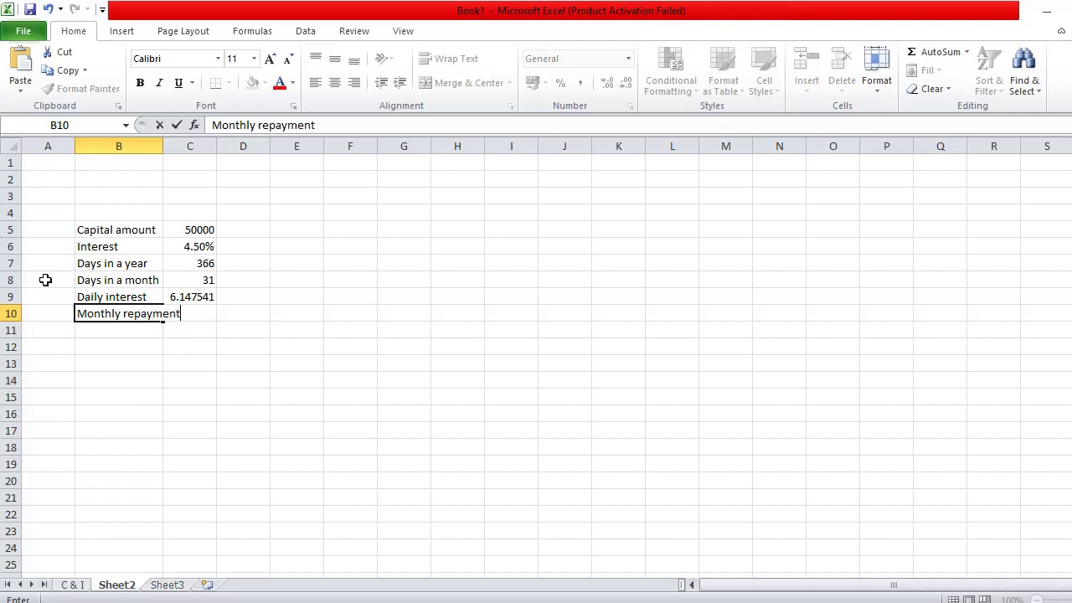
{"action": "key", "text": "Return"}
{"action": "key", "text": "Up"}
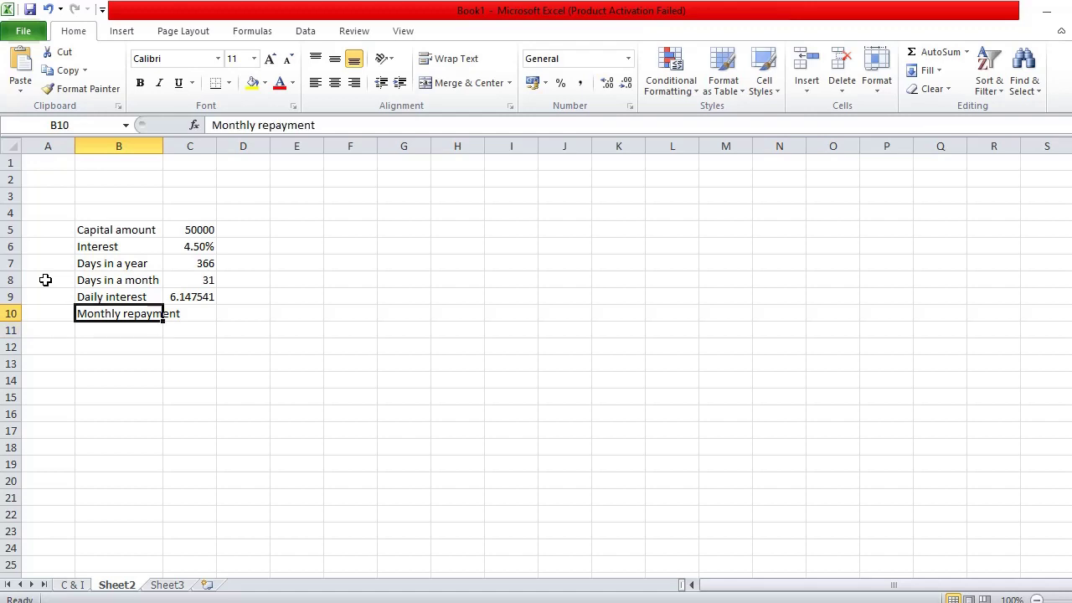
{"action": "double_click", "coordinate": [163, 146]}
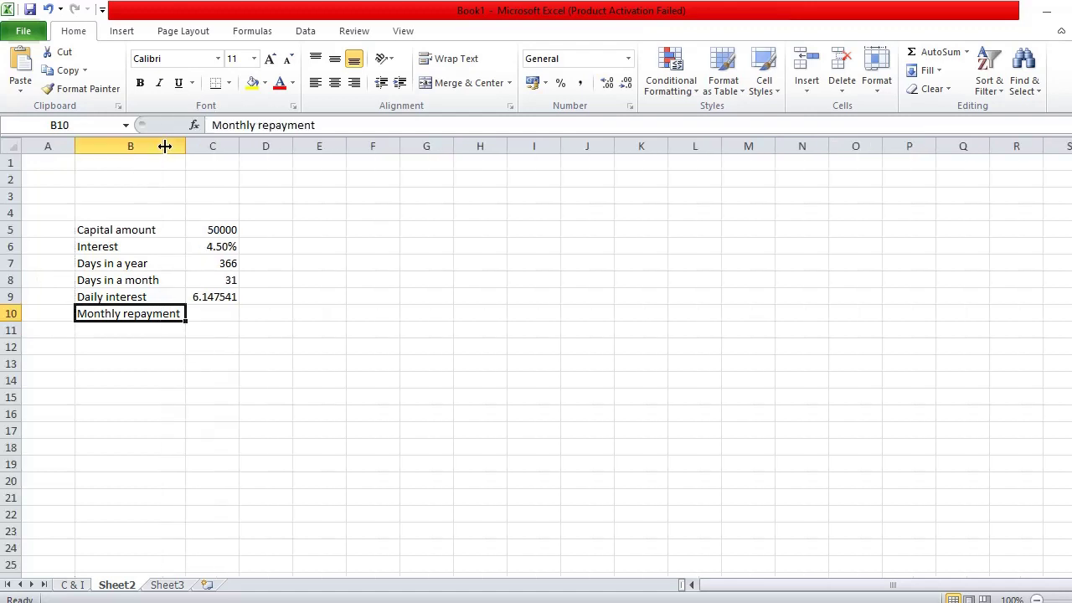
- Calculate the monthly repayment in C10 with the formula =C8*C9
{"action": "left_click", "coordinate": [220, 312]}
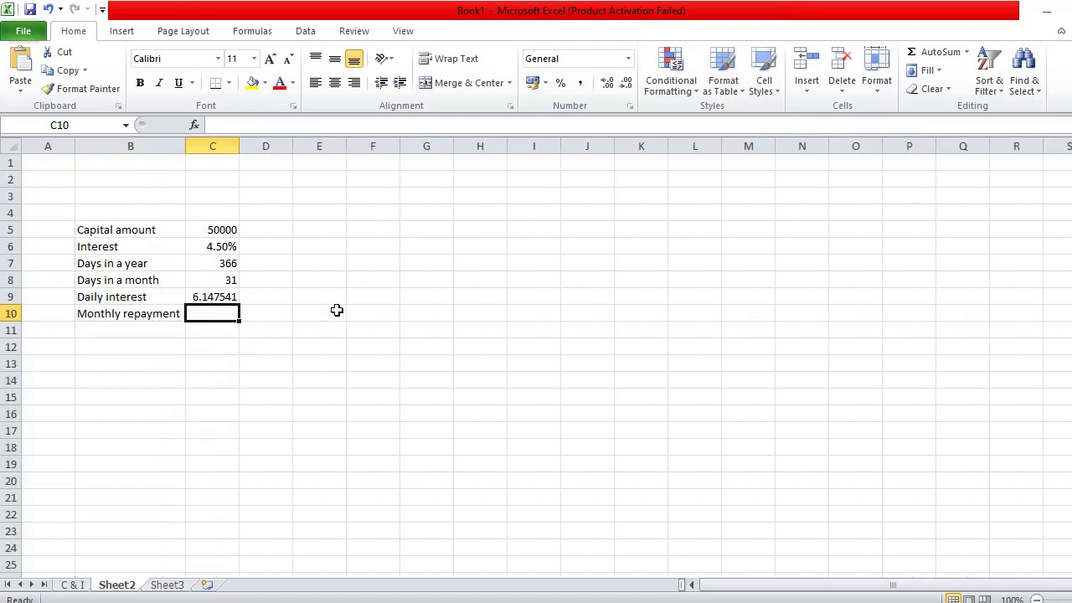
{"action": "type", "text": "="}
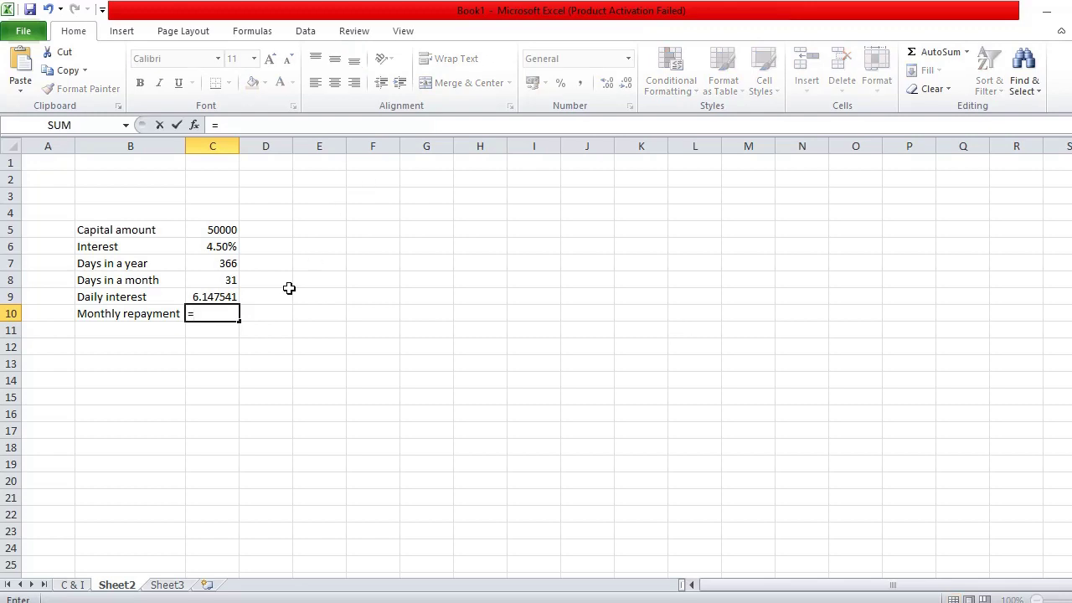
{"action": "left_click", "coordinate": [232, 279]}
{"action": "type", "text": "*"}
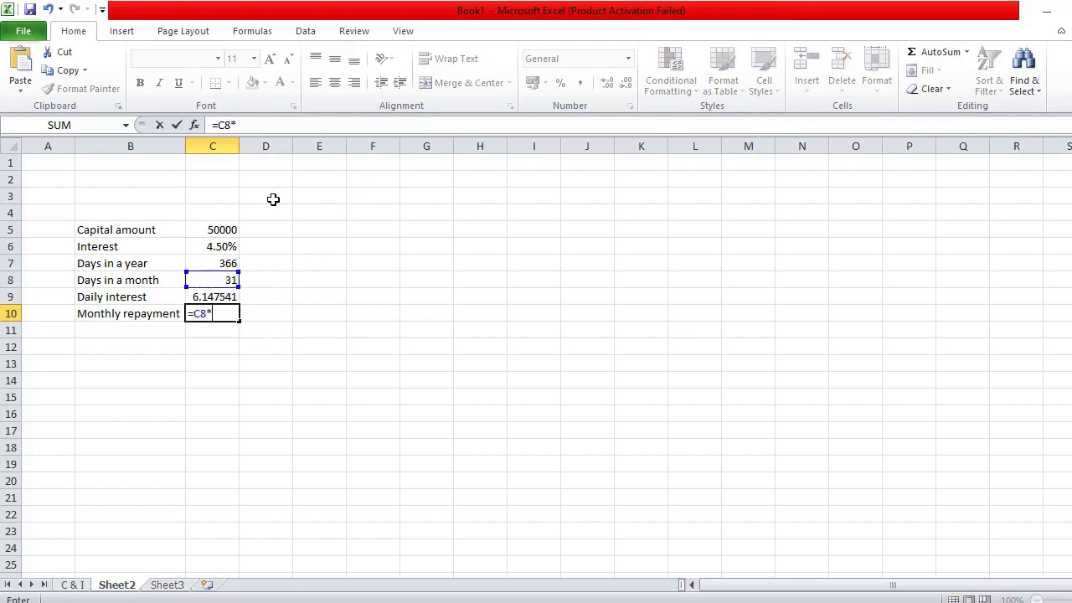
{"action": "left_click", "coordinate": [229, 297]}
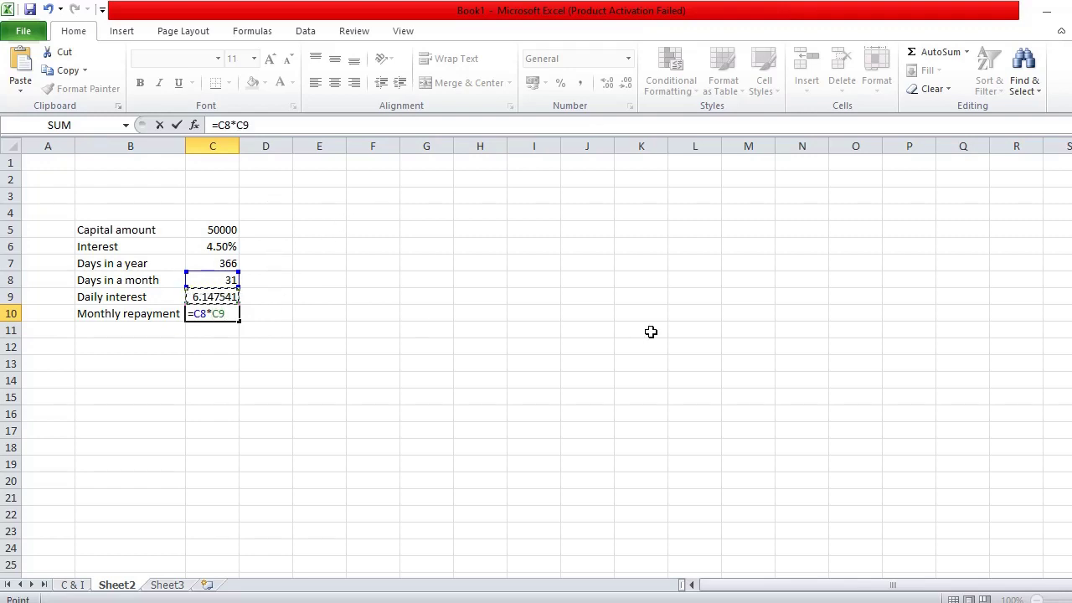
{"action": "key", "text": "Return"}
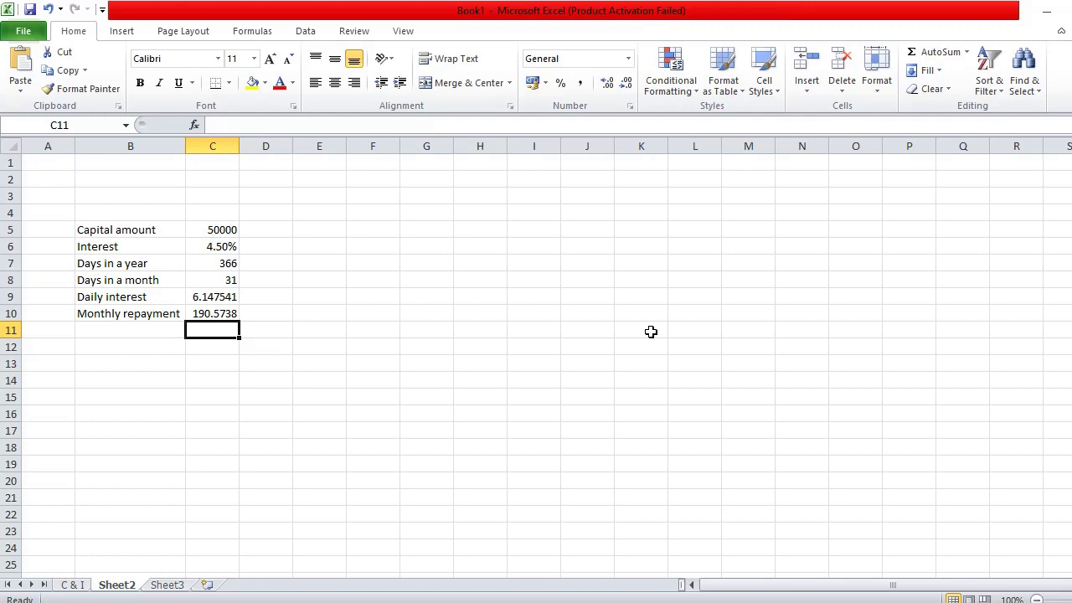
- Compare the repayment on the C & I sheet with the monthly repayment on Sheet2, ending on C & I
{"action": "left_click", "coordinate": [69, 585]}
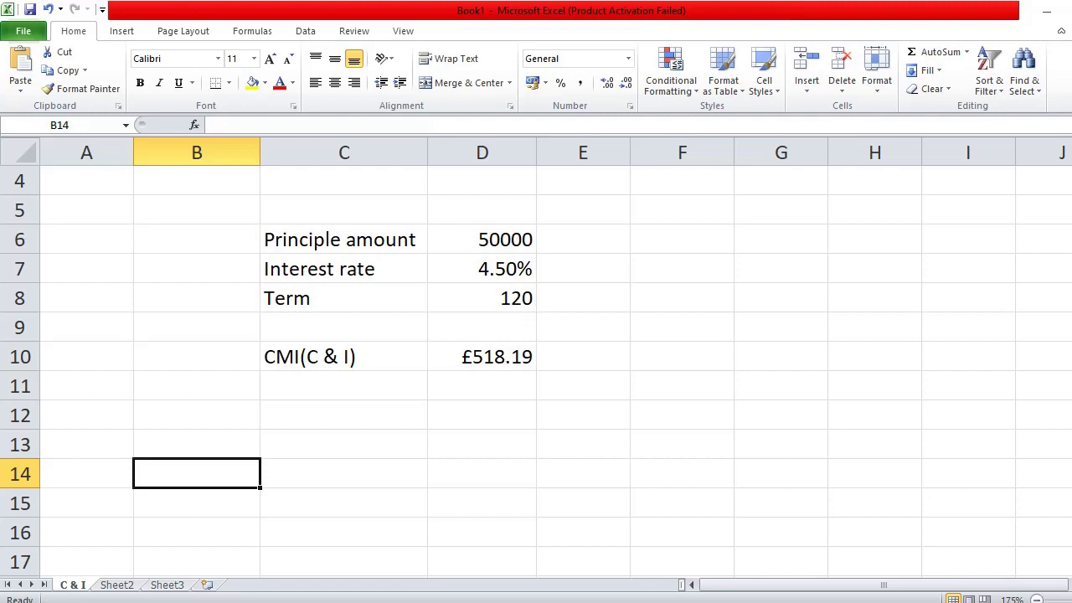
{"action": "left_click", "coordinate": [116, 584]}
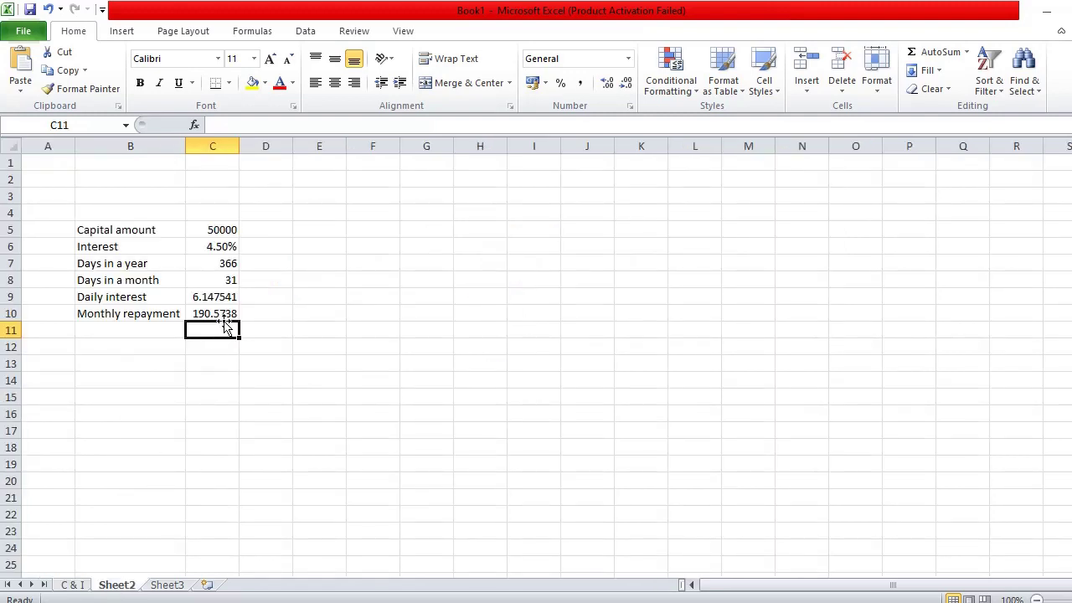
{"action": "left_click", "coordinate": [74, 586]}
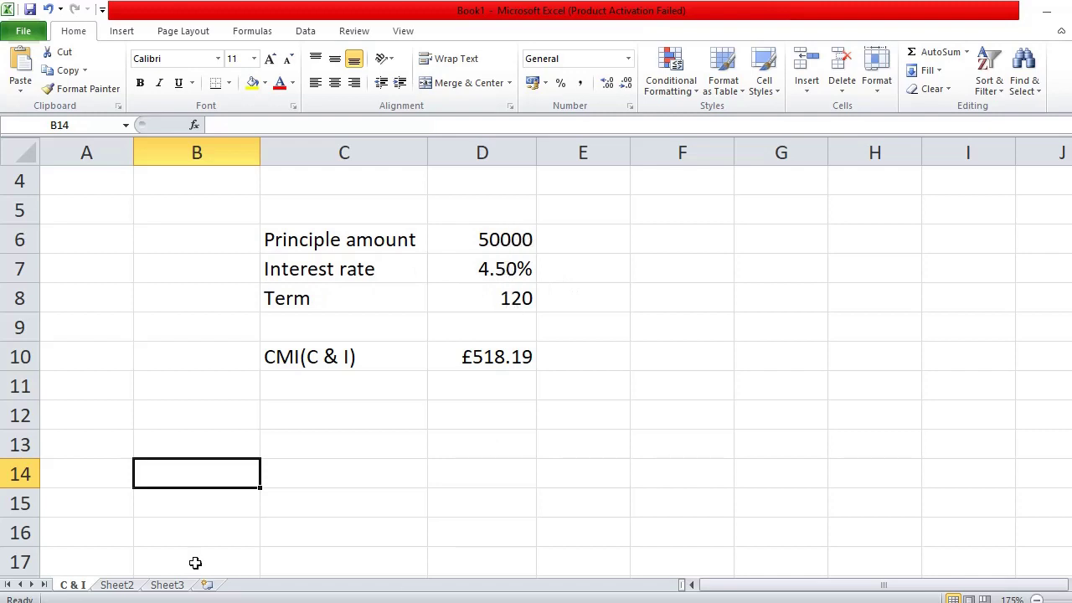
- Rename Sheet2 as "Interest only"
{"action": "left_click", "coordinate": [117, 585]}
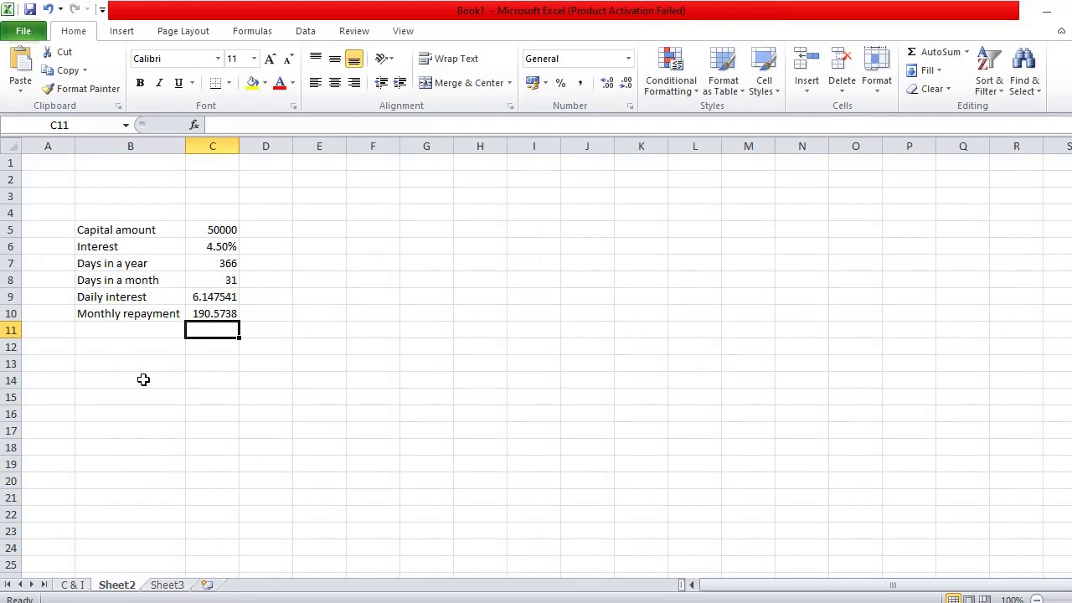
{"action": "double_click", "coordinate": [128, 588]}
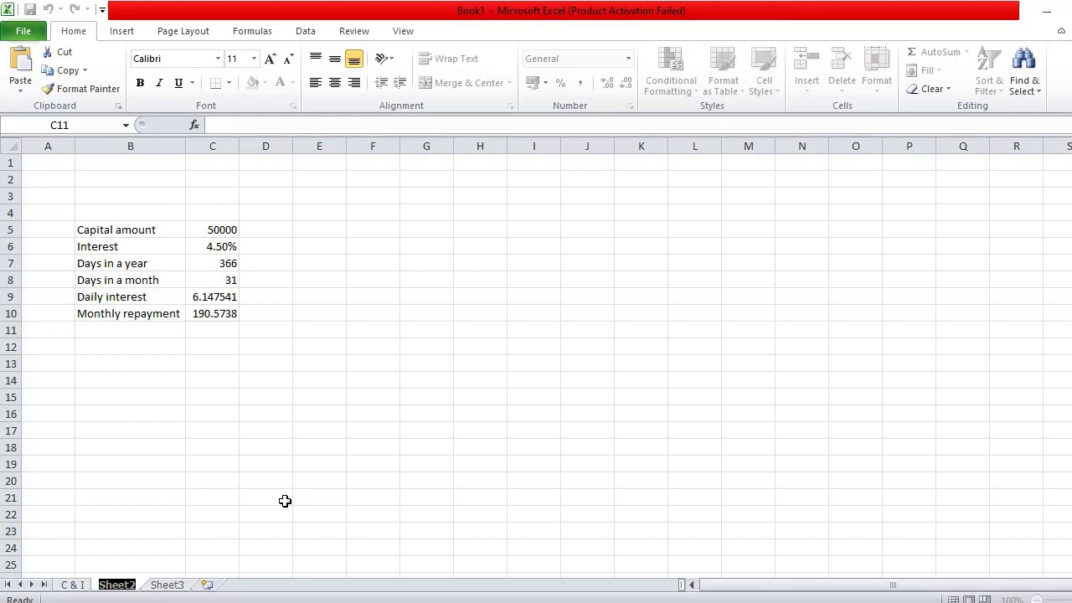
{"action": "type", "text": "Int"}
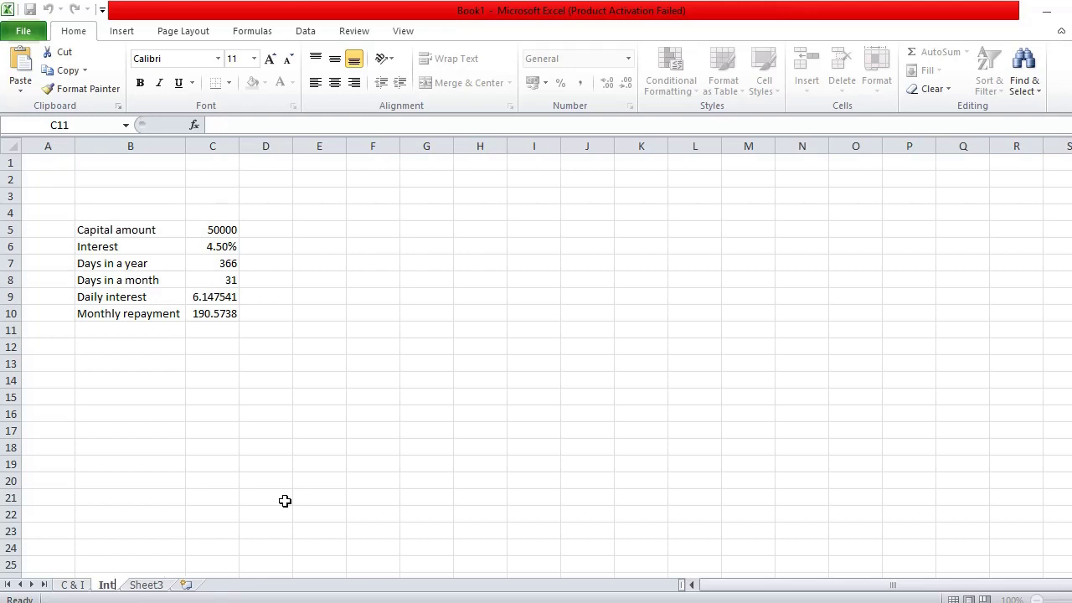
{"action": "type", "text": "erest"}
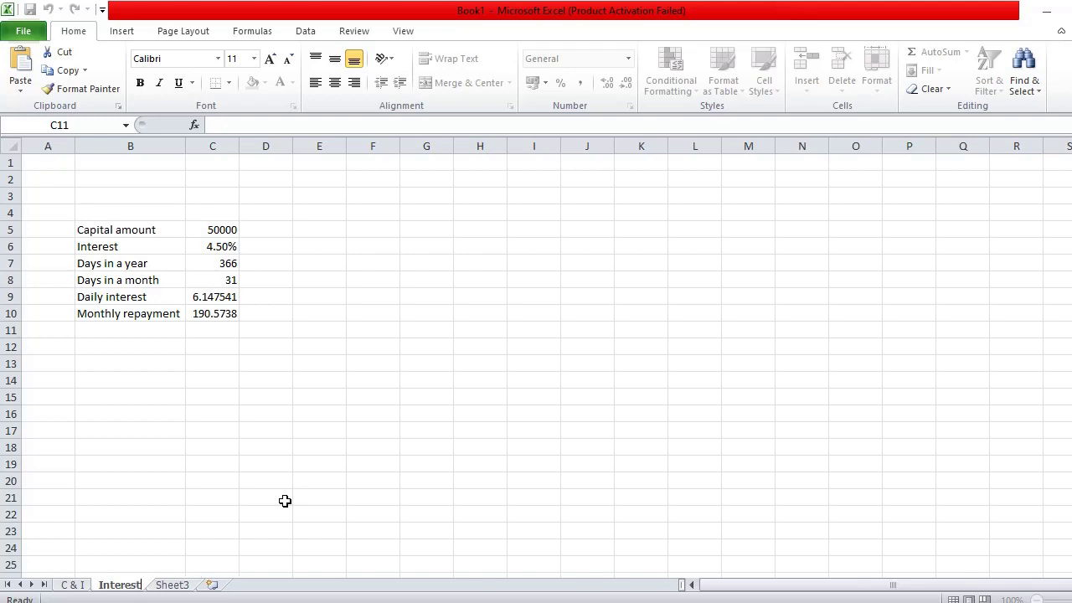
{"action": "type", "text": " only"}
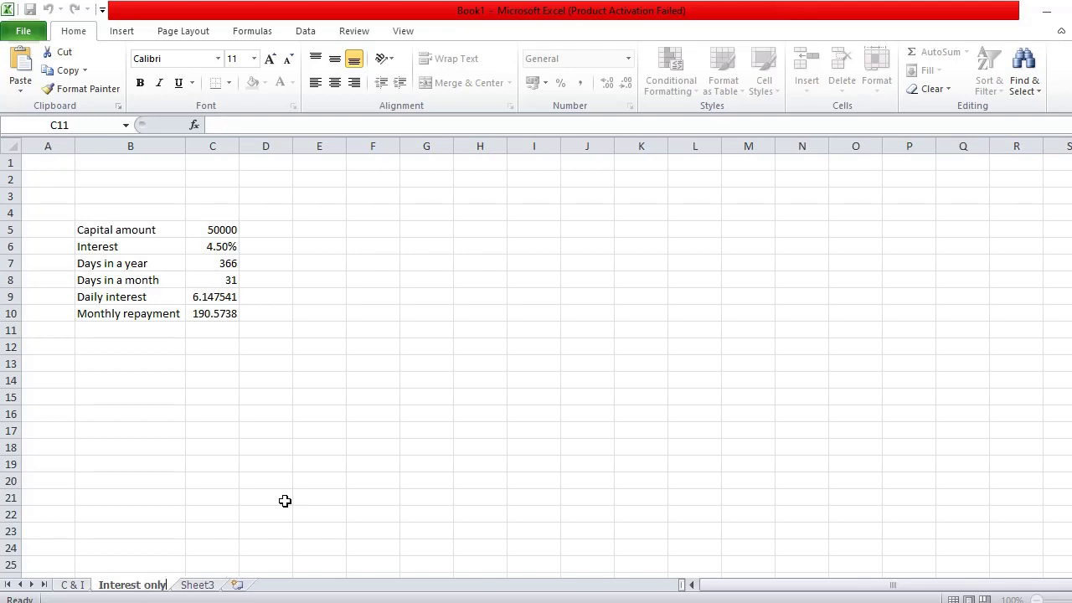
{"action": "left_click", "coordinate": [284, 501]}
- Copy the capital amount and interest rows (B5:C6) from the Interest only sheet to B4 on Sheet3
{"action": "left_click", "coordinate": [203, 585]}
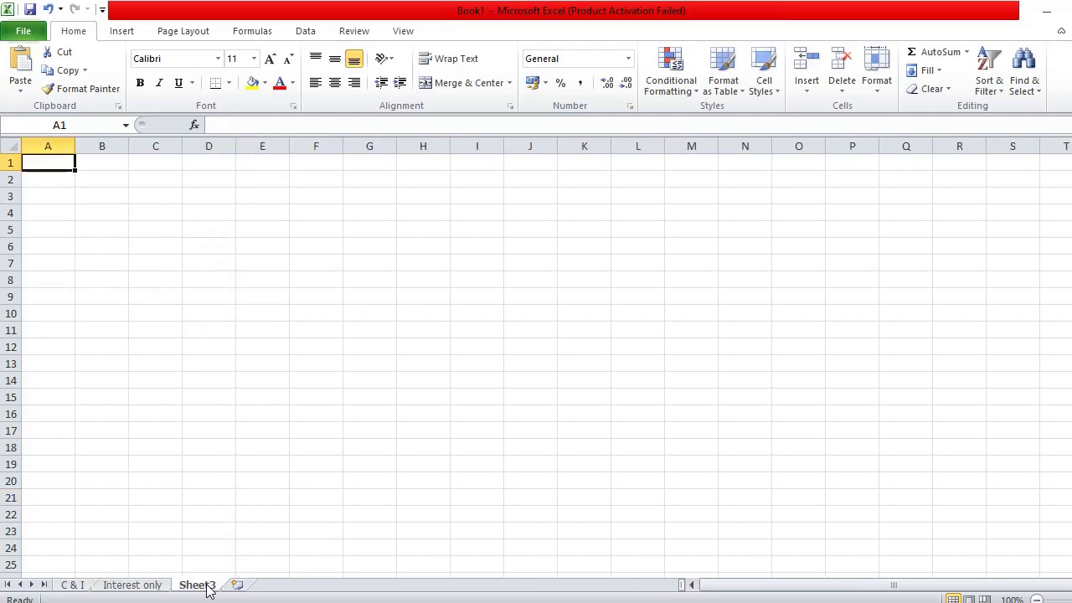
{"action": "left_click", "coordinate": [126, 207]}
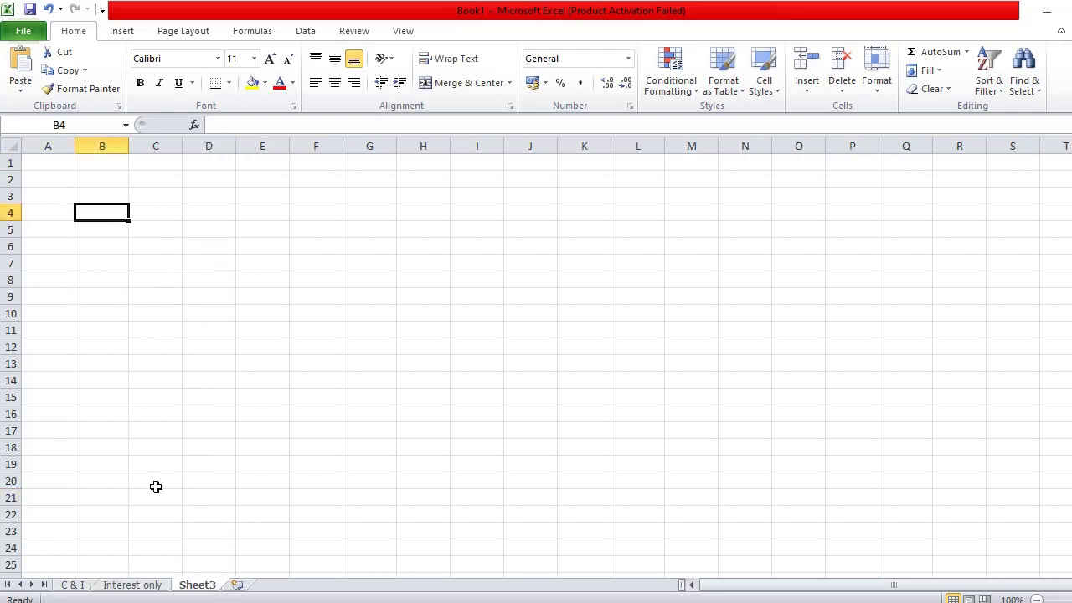
{"action": "left_click", "coordinate": [153, 585]}
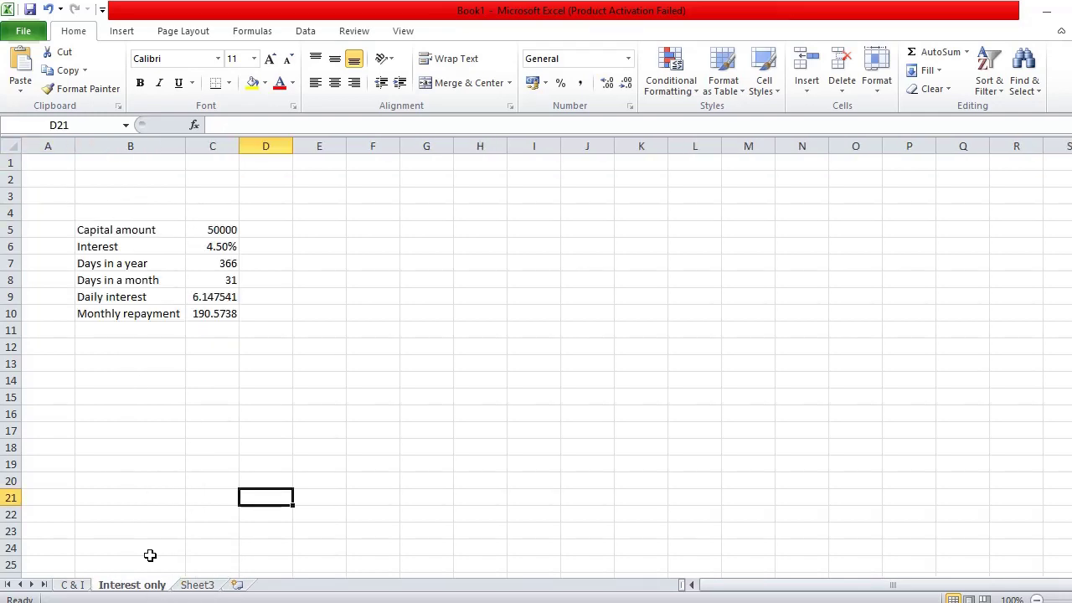
{"action": "left_click_drag", "start_coordinate": [111, 233], "coordinate": [219, 242]}
{"action": "key", "text": "ctrl+c"}
{"action": "left_click", "coordinate": [201, 585]}
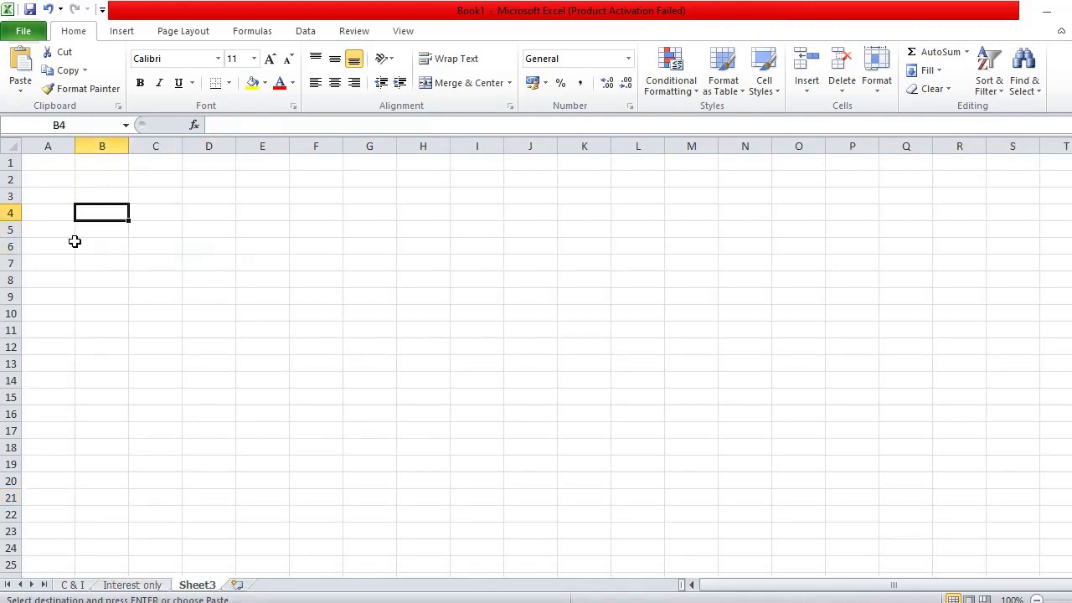
{"action": "left_click", "coordinate": [118, 195]}
{"action": "left_click", "coordinate": [114, 210]}
{"action": "key", "text": "Return"}
- Fit the width of column B on Sheet3 to the "Capital amount" label
{"action": "left_click", "coordinate": [159, 232]}
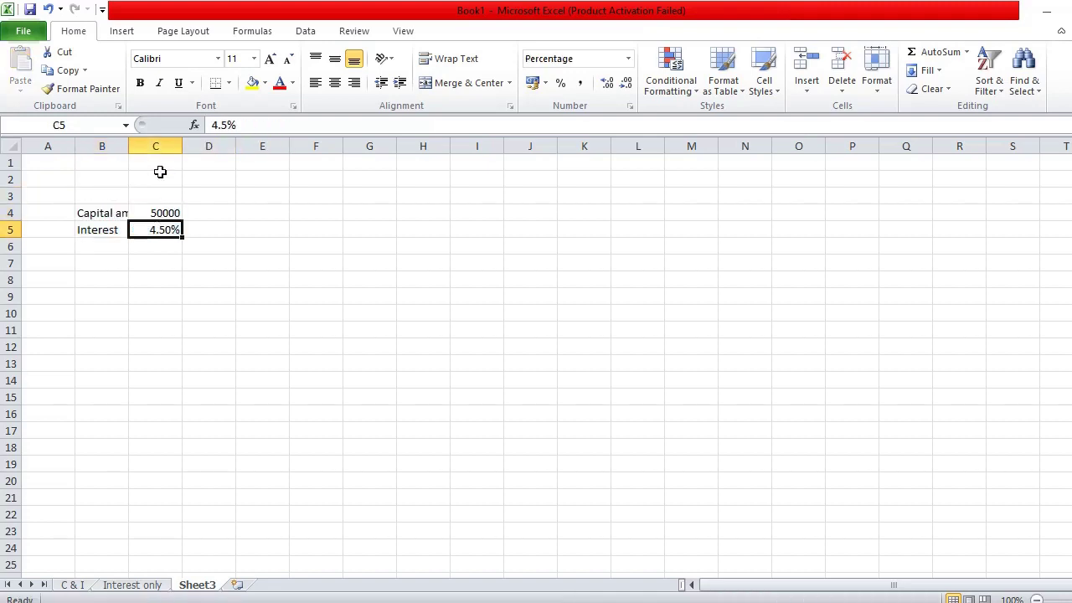
{"action": "double_click", "coordinate": [128, 145]}
{"action": "left_click", "coordinate": [199, 215]}
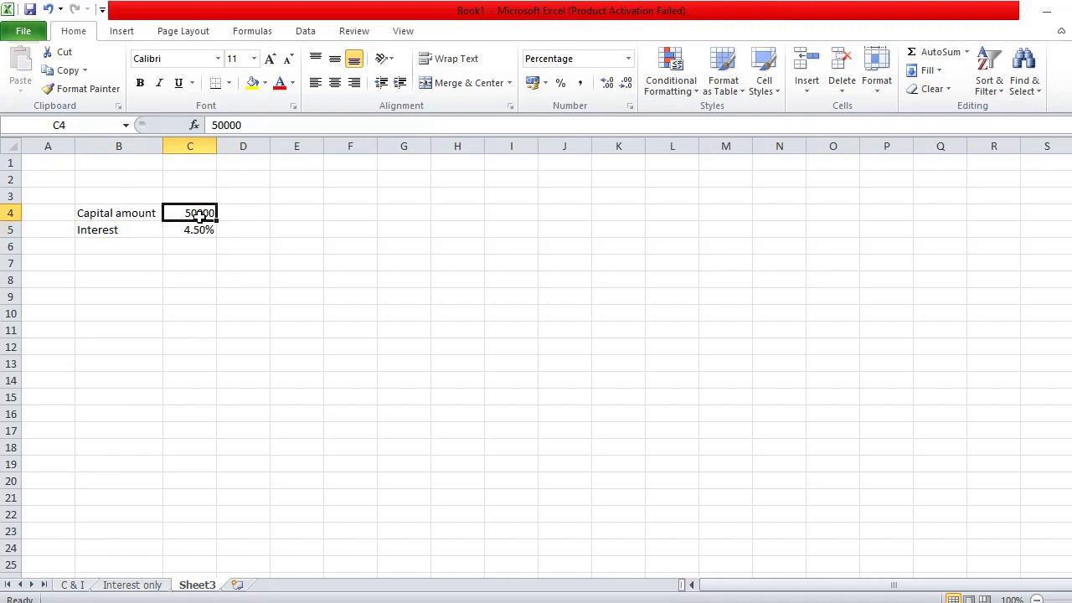
{"action": "left_click", "coordinate": [188, 233]}
- Copy the days, daily interest and monthly repayment rows (B7:C10) from the Interest only sheet to B6 on Sheet3
{"action": "left_click", "coordinate": [131, 242]}
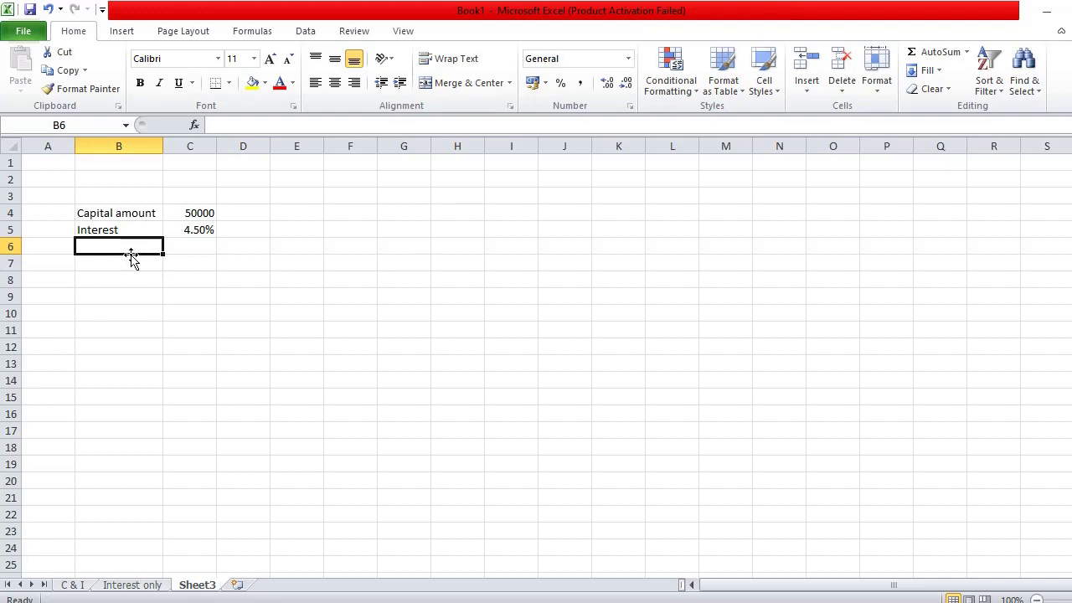
{"action": "left_click", "coordinate": [125, 587]}
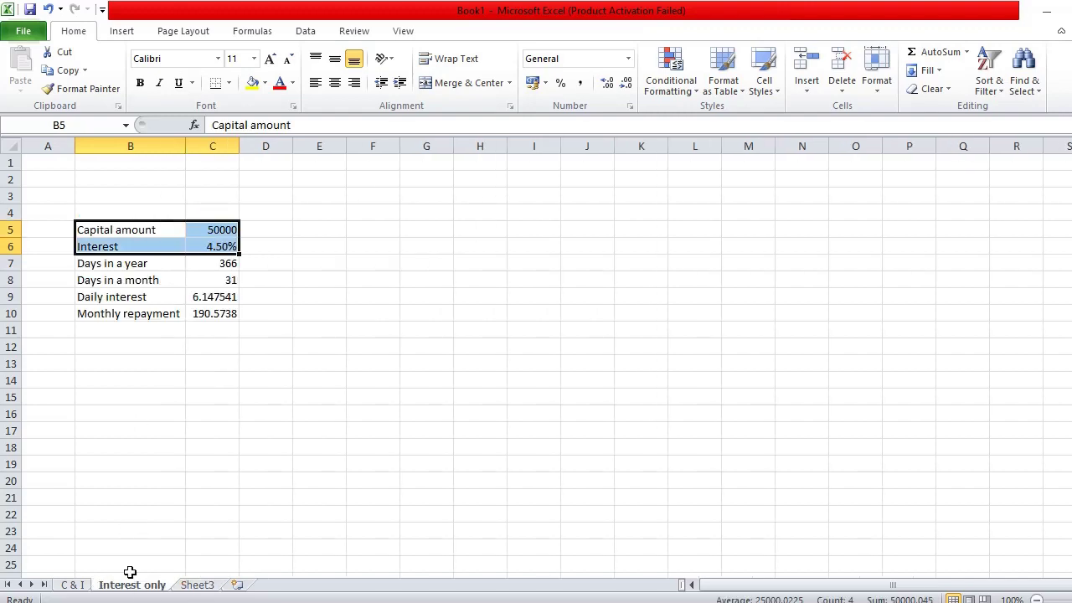
{"action": "left_click", "coordinate": [117, 280]}
{"action": "left_click", "coordinate": [131, 264]}
{"action": "left_click_drag", "start_coordinate": [132, 264], "coordinate": [207, 310]}
{"action": "key", "text": "ctrl+c"}
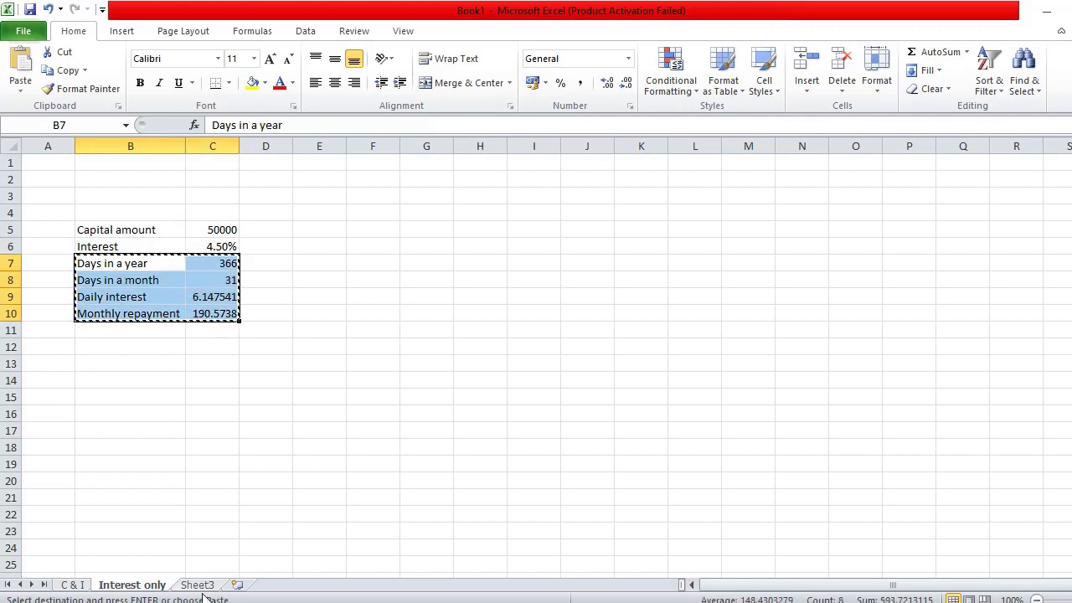
{"action": "left_click", "coordinate": [201, 585]}
{"action": "key", "text": "Return"}
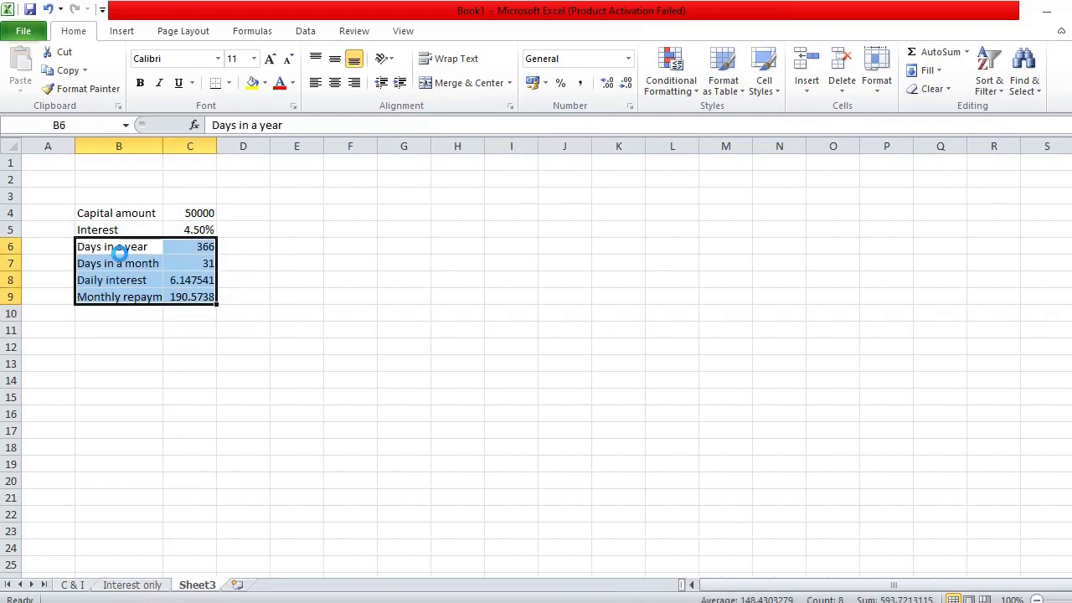
- Fit the width of column C on Sheet3 to its contents
{"action": "left_click", "coordinate": [153, 307]}
{"action": "left_click", "coordinate": [180, 296]}
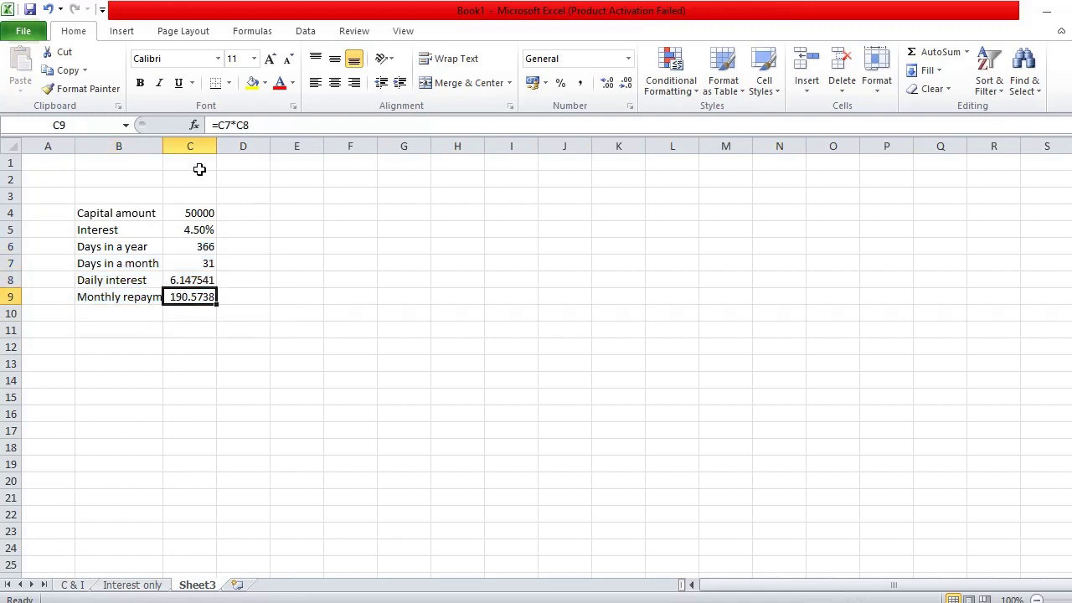
{"action": "double_click", "coordinate": [216, 146]}
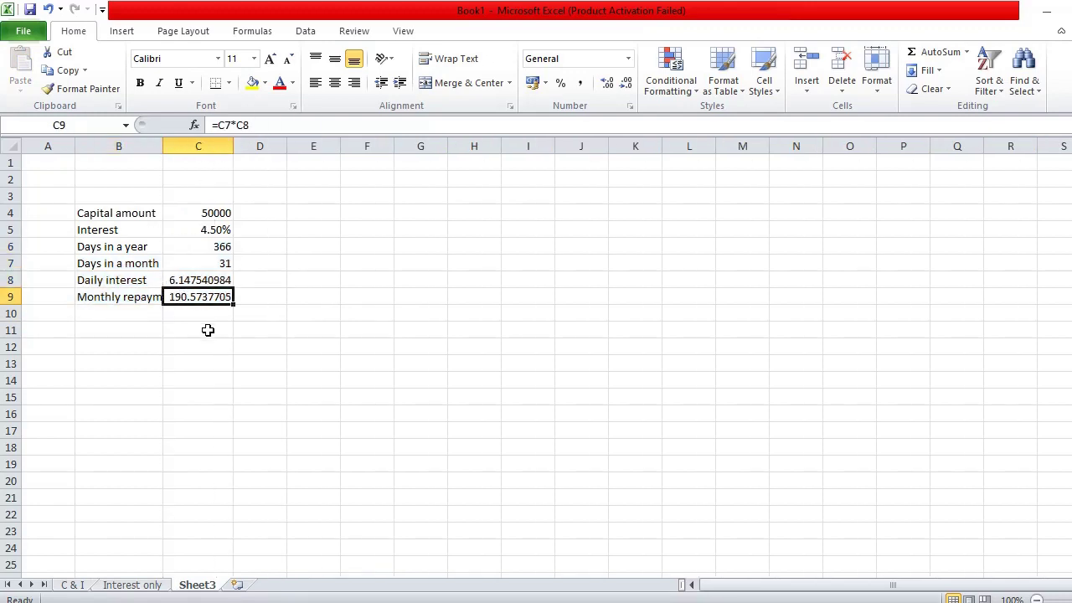
{"action": "left_click", "coordinate": [292, 214]}
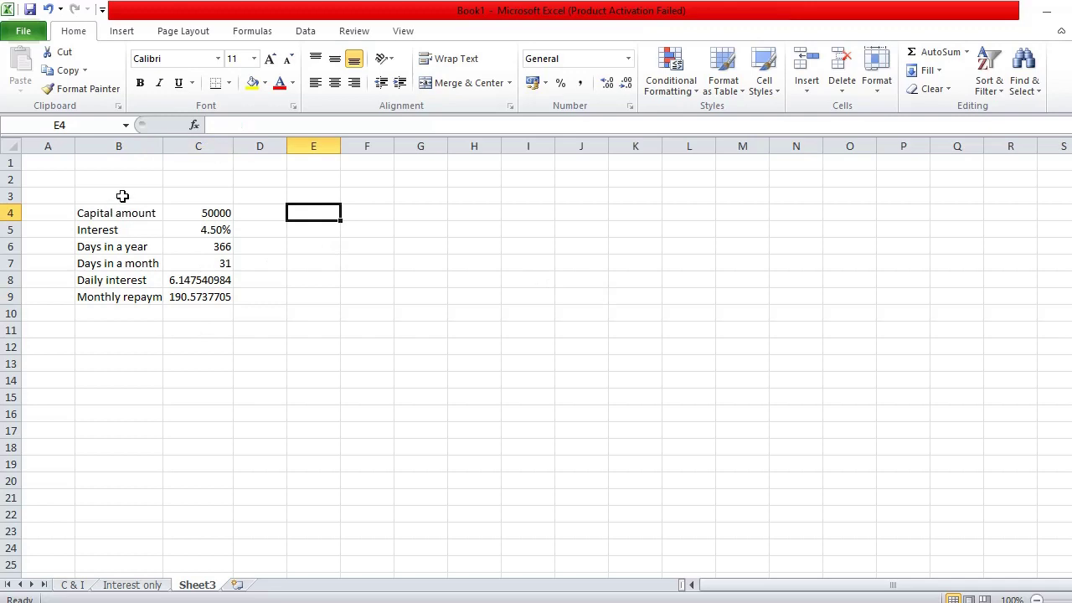
{"action": "left_click", "coordinate": [202, 196]}
{"action": "type", "text": "M"}
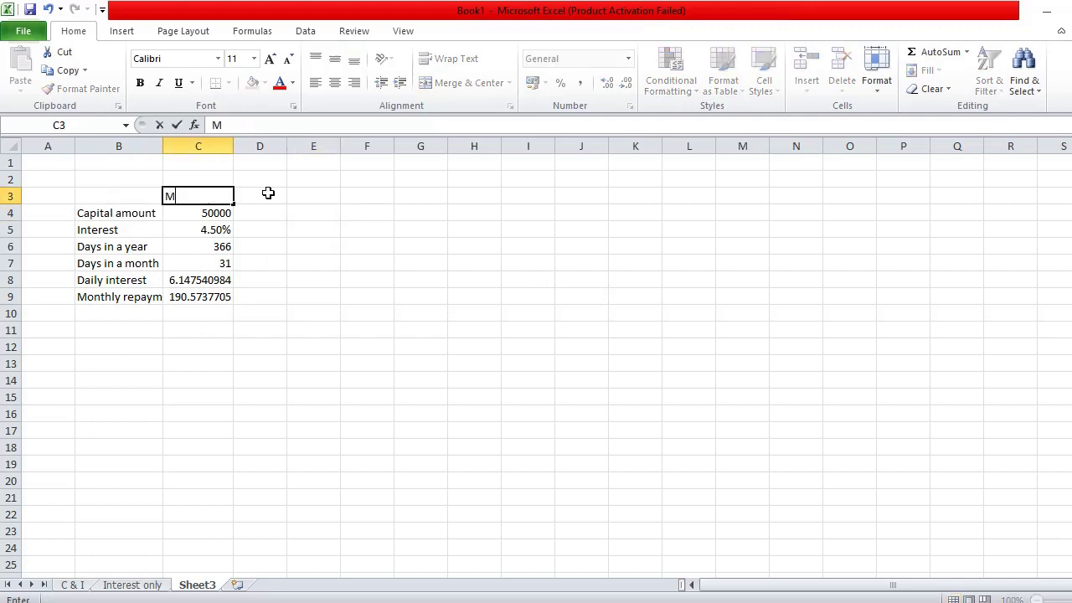
{"action": "key", "text": "BackSpace"}
{"action": "left_click", "coordinate": [304, 200]}
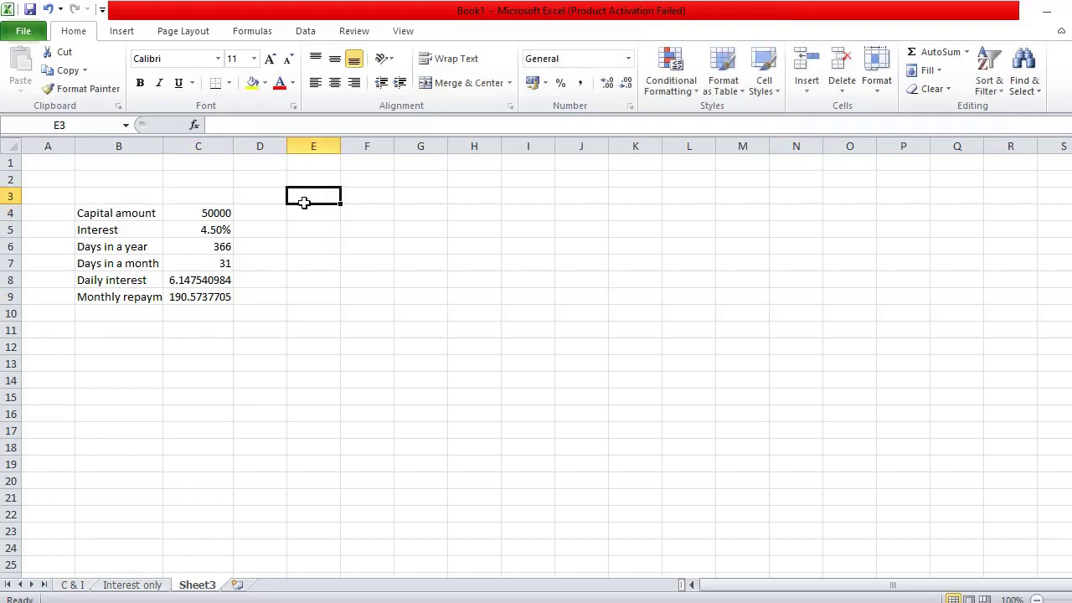
{"action": "left_click", "coordinate": [304, 211]}
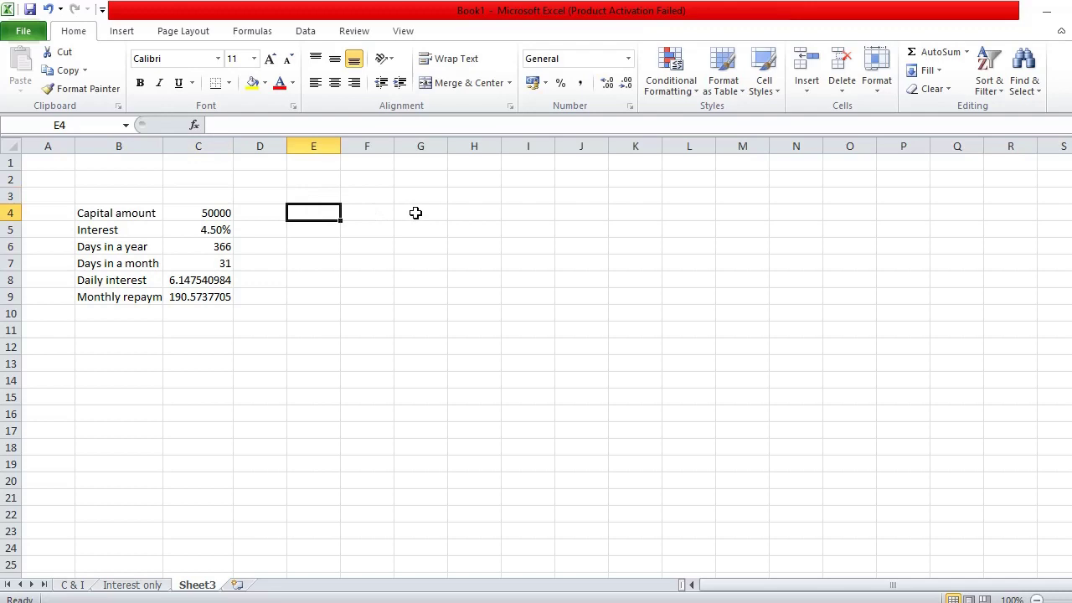
- Enter the label "Capital" in C12, below the copied loan figures on Sheet3
{"action": "key", "text": "Down"}
{"action": "key", "text": "Down"}
{"action": "key", "text": "Down"}
{"action": "key", "text": "Down"}
{"action": "key", "text": "Down"}
{"action": "key", "text": "Down"}
{"action": "key", "text": "Left"}
{"action": "key", "text": "Left"}
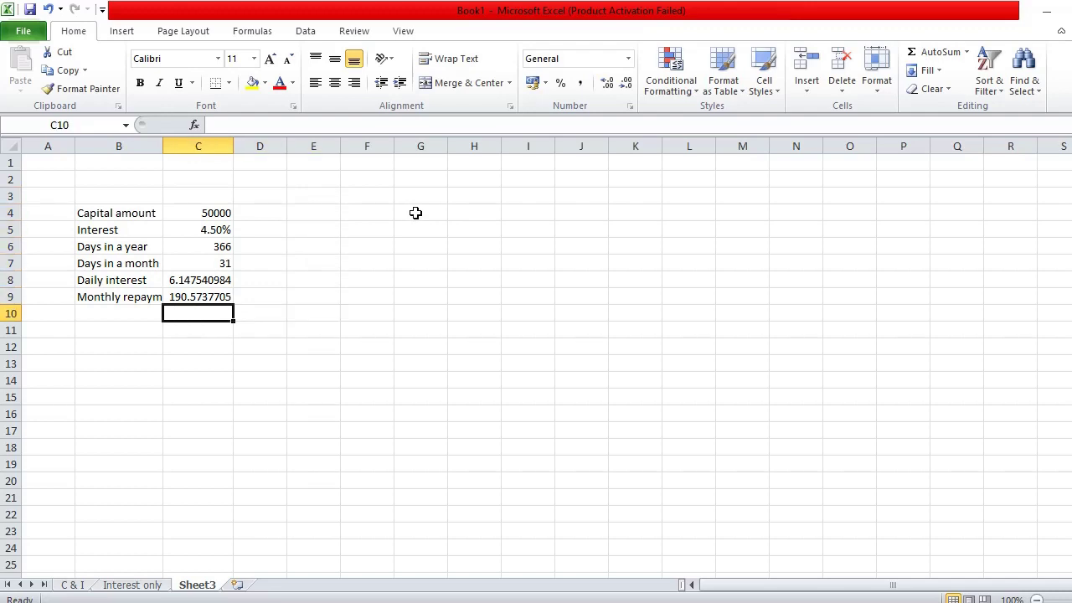
{"action": "key", "text": "Down"}
{"action": "key", "text": "Down"}
{"action": "type", "text": "MOnth"}
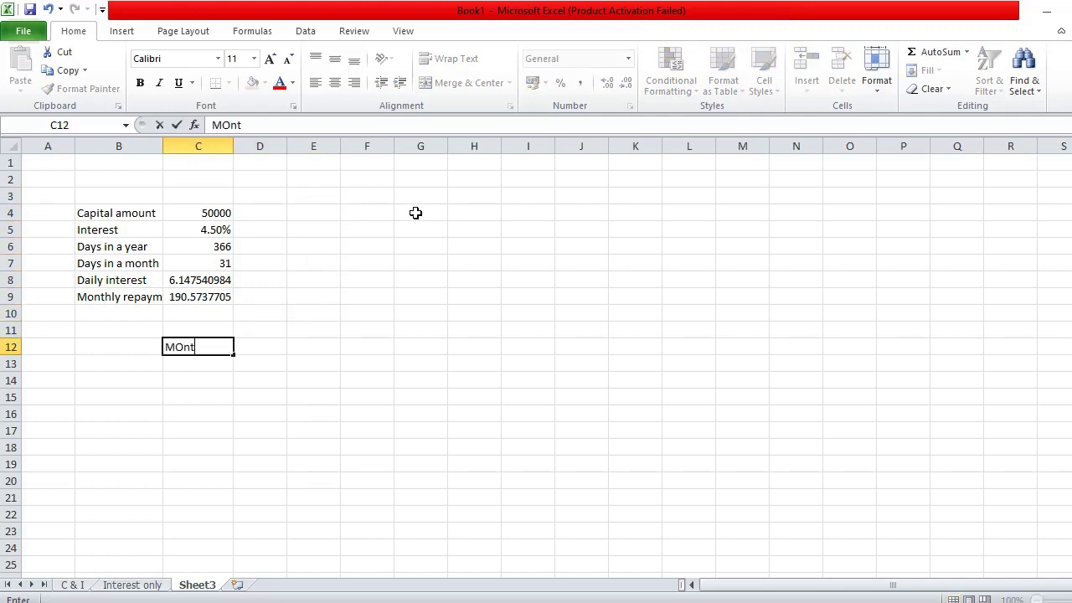
{"action": "key", "text": "BackSpace"}
{"action": "key", "text": "BackSpace"}
{"action": "key", "text": "BackSpace"}
{"action": "key", "text": "BackSpace"}
{"action": "type", "text": "Capita"}
{"action": "key", "text": "Tab"}
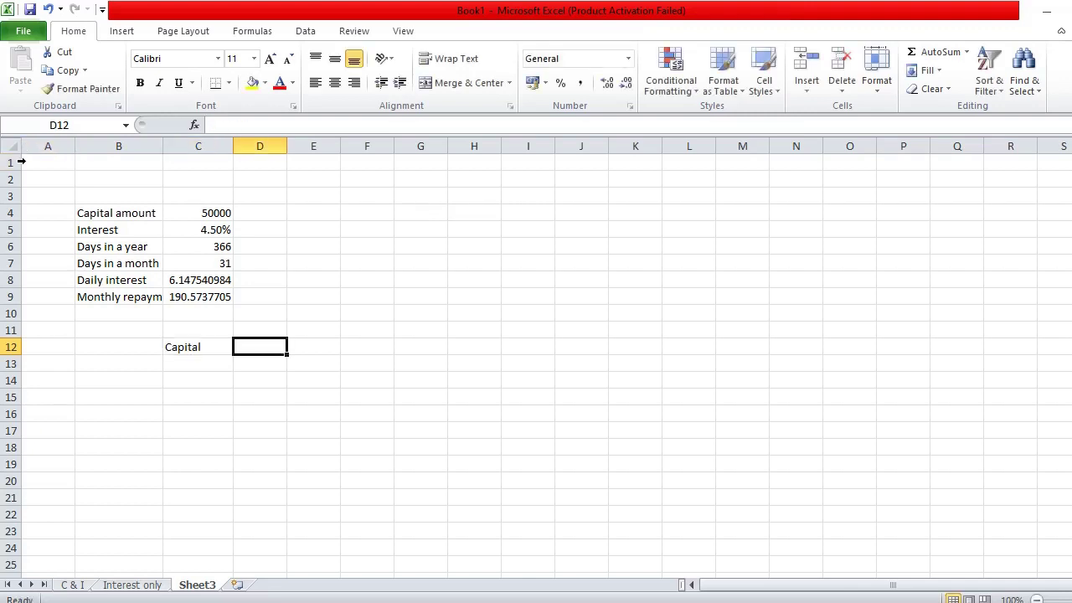
- Link D12 to the capital amount with the formula =C4
{"action": "left_click", "coordinate": [186, 213]}
{"action": "left_click", "coordinate": [264, 347]}
{"action": "type", "text": "="}
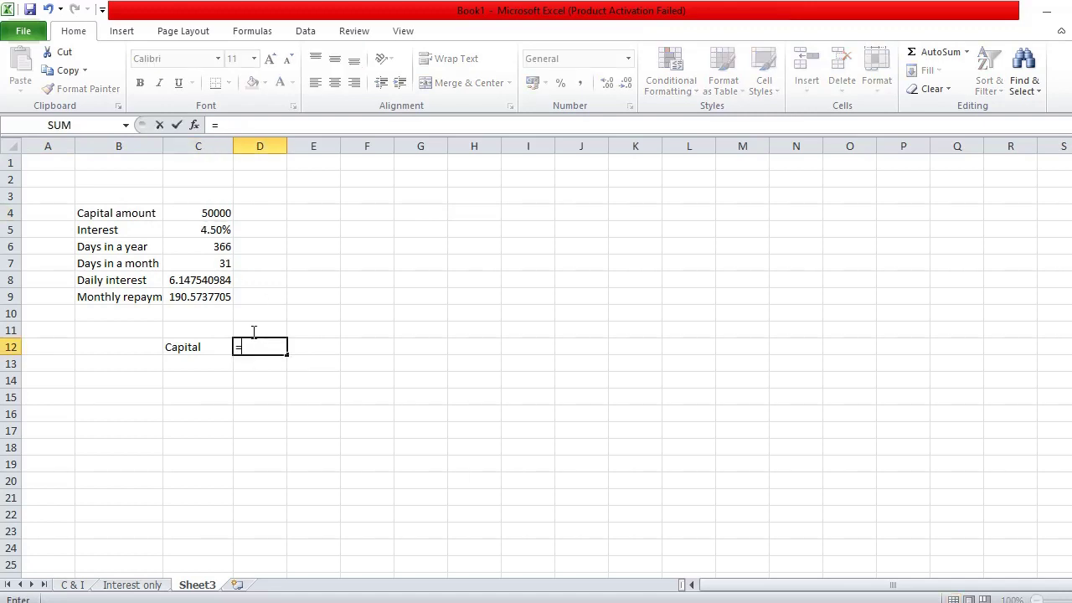
{"action": "left_click", "coordinate": [204, 213]}
{"action": "key", "text": "Return"}
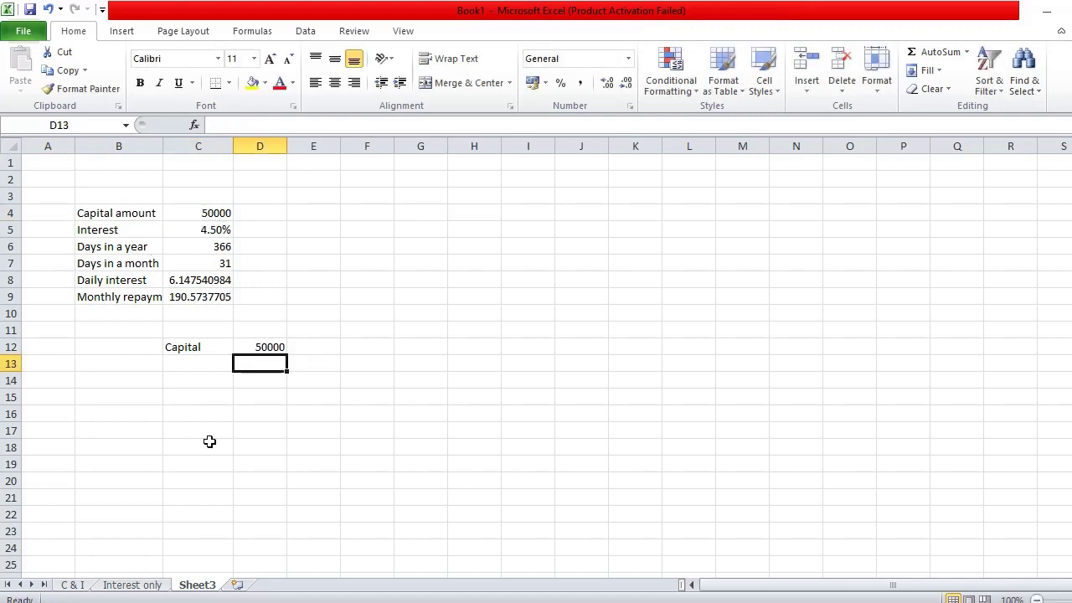
- Enter the heading "Month 1" in E11, above the capital row
{"action": "left_click", "coordinate": [210, 351]}
{"action": "left_click", "coordinate": [210, 361]}
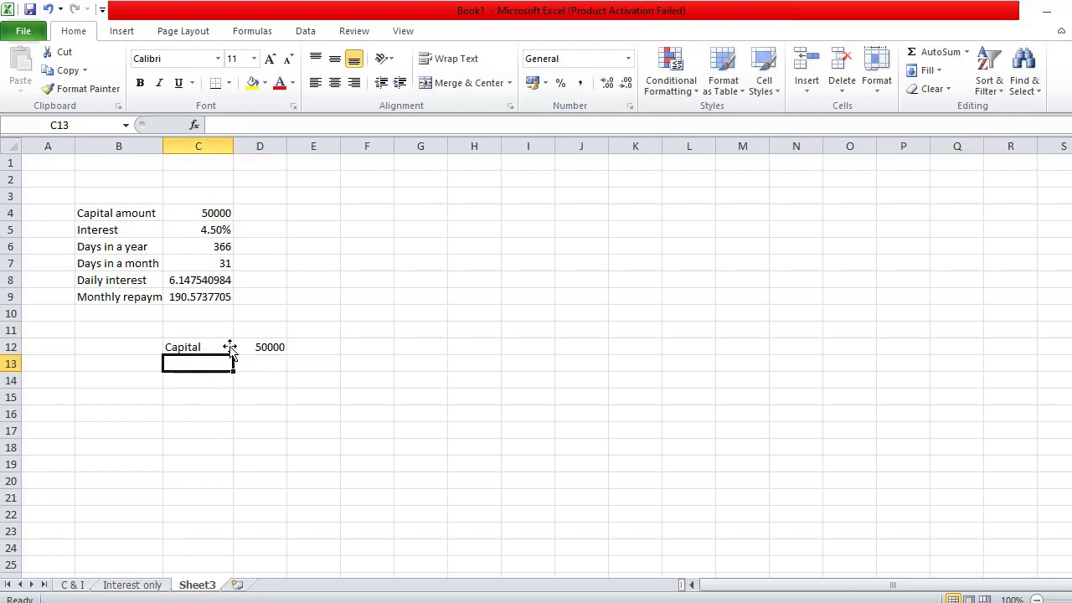
{"action": "left_click", "coordinate": [319, 328]}
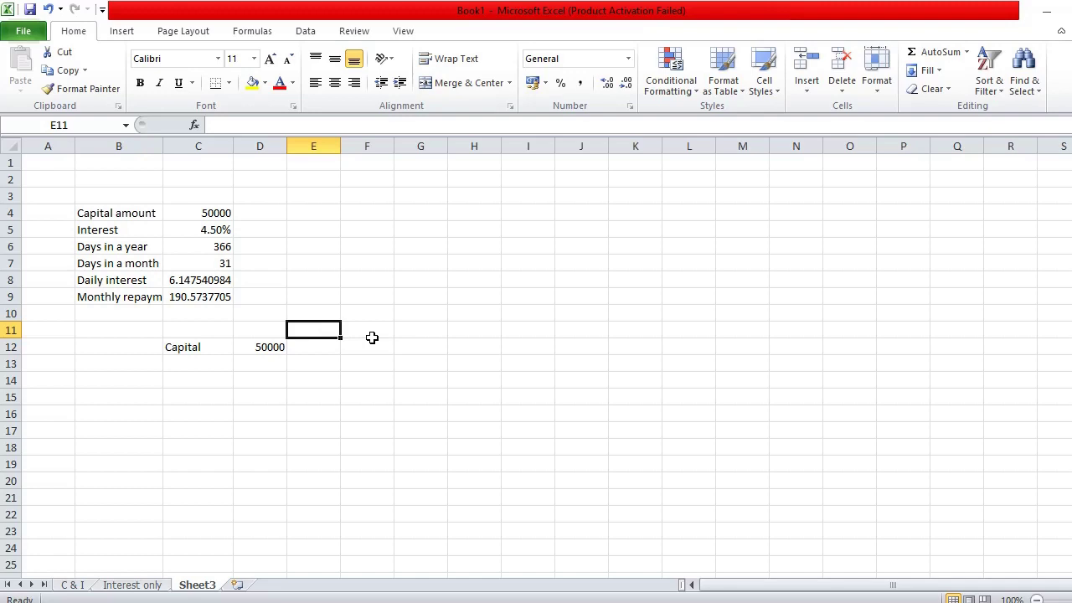
{"action": "type", "text": "MOnth"}
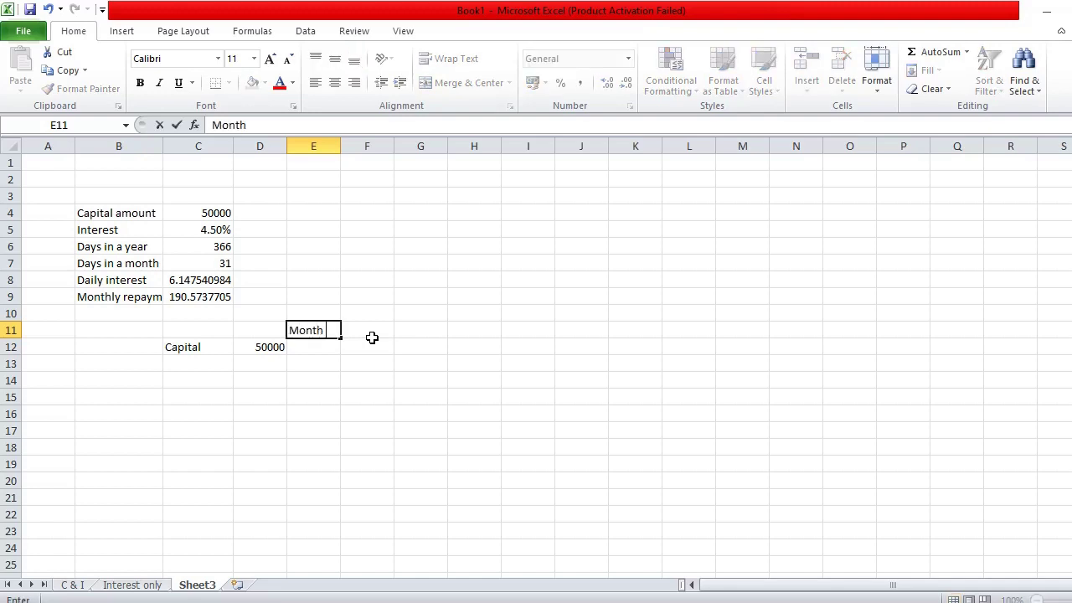
{"action": "type", "text": " 1"}
{"action": "key", "text": "Return"}
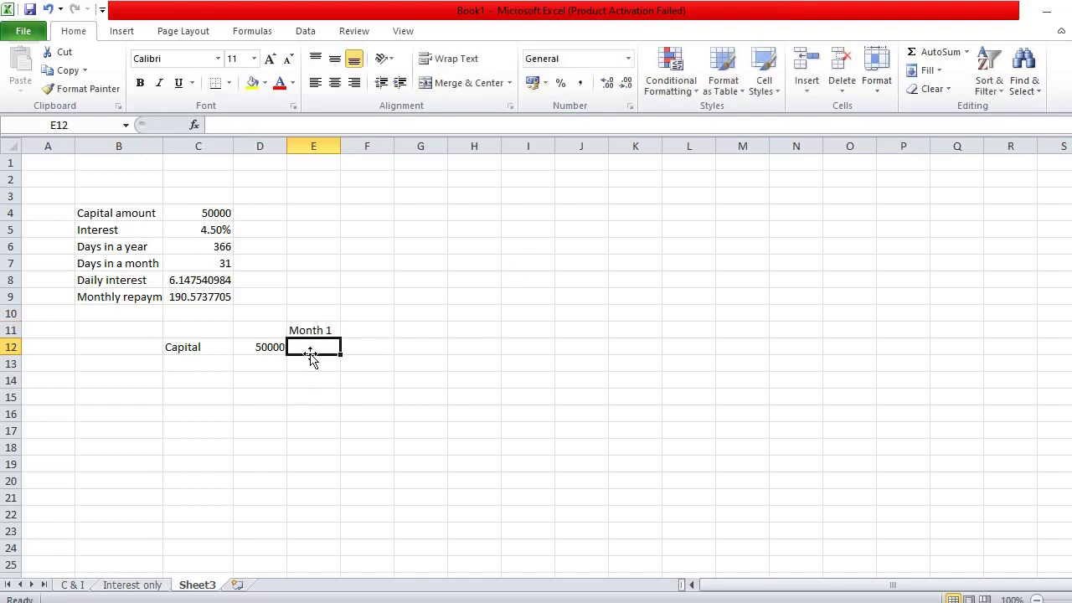
- Calculate the Month 1 balance in E12 with the formula =D12+C9, adding the monthly interest to the capital
{"action": "left_click", "coordinate": [272, 347]}
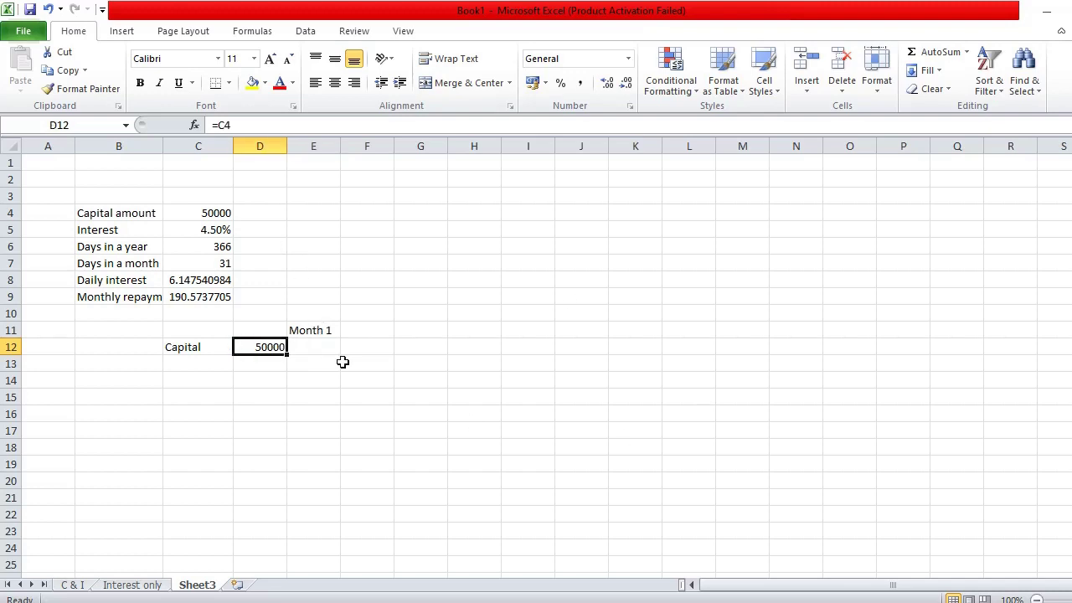
{"action": "left_click", "coordinate": [308, 346]}
{"action": "type", "text": "="}
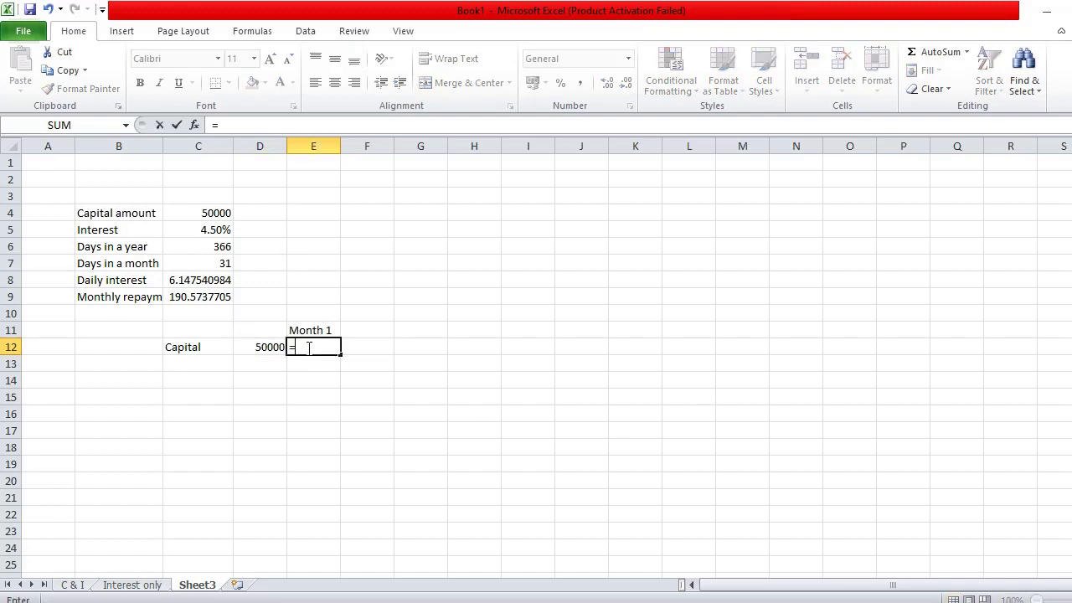
{"action": "left_click", "coordinate": [254, 347]}
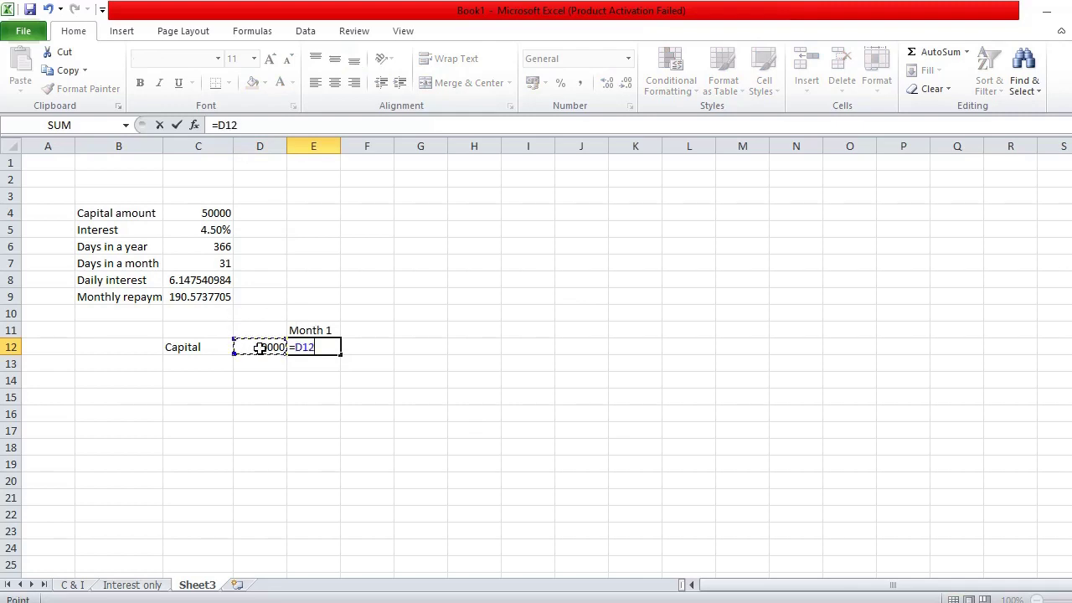
{"action": "type", "text": "+"}
{"action": "left_click", "coordinate": [178, 295]}
{"action": "key", "text": "Return"}
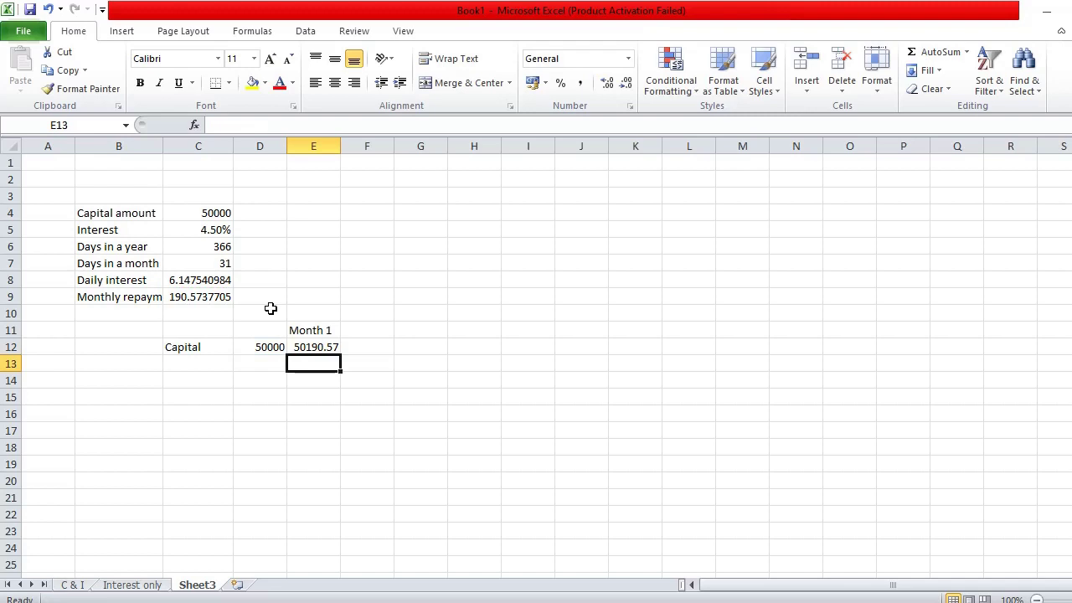
{"action": "key", "text": "Right"}
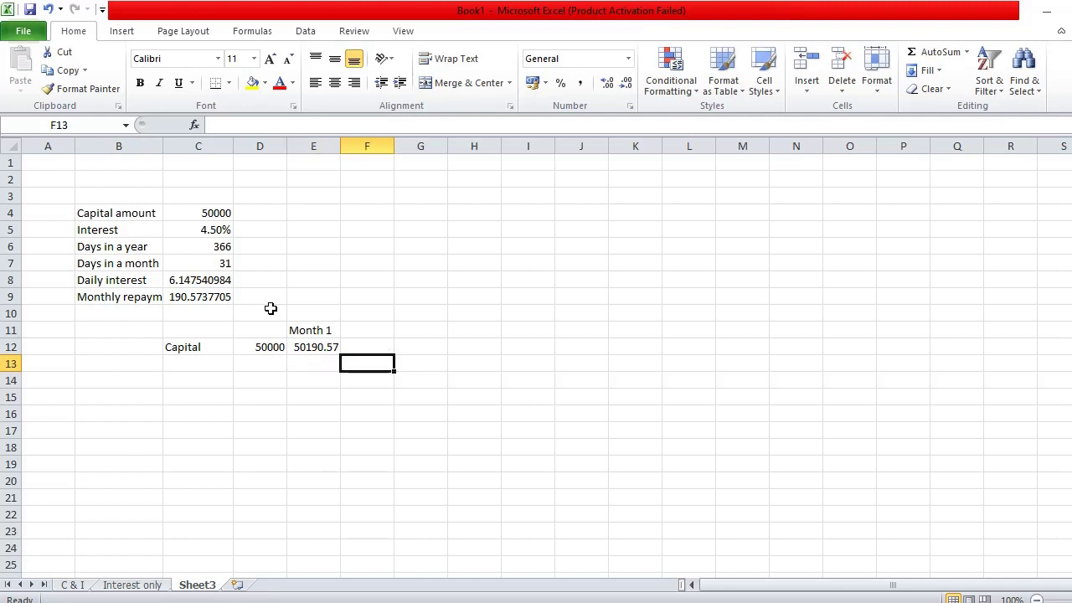
- Clear the linked capital amount from D12 on Sheet3
{"action": "key", "text": "Up"}
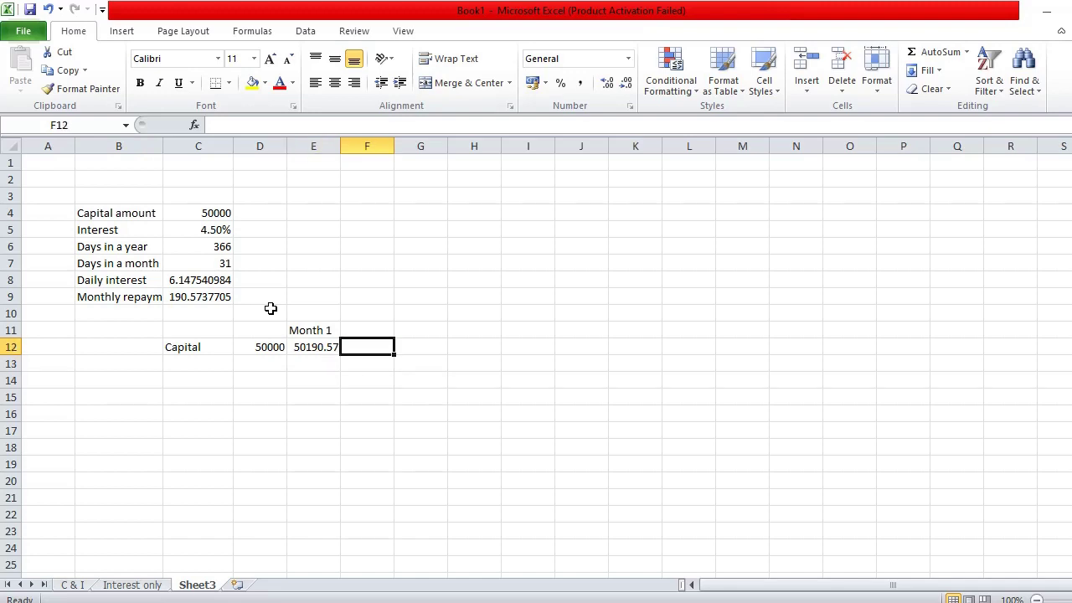
{"action": "key", "text": "Left"}
{"action": "key", "text": "Down"}
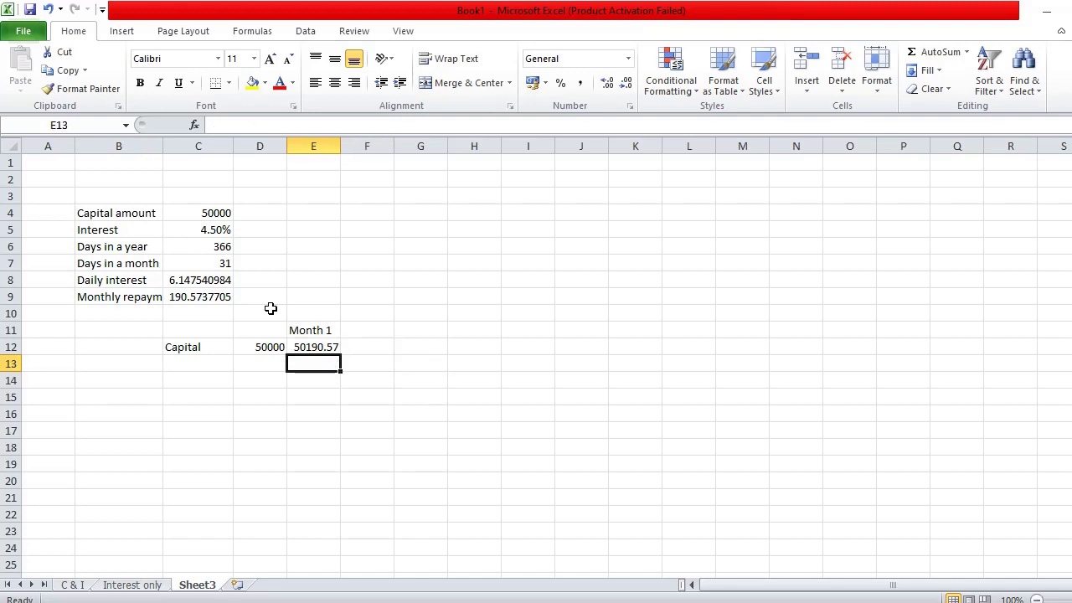
{"action": "key", "text": "Up"}
{"action": "key", "text": "Left"}
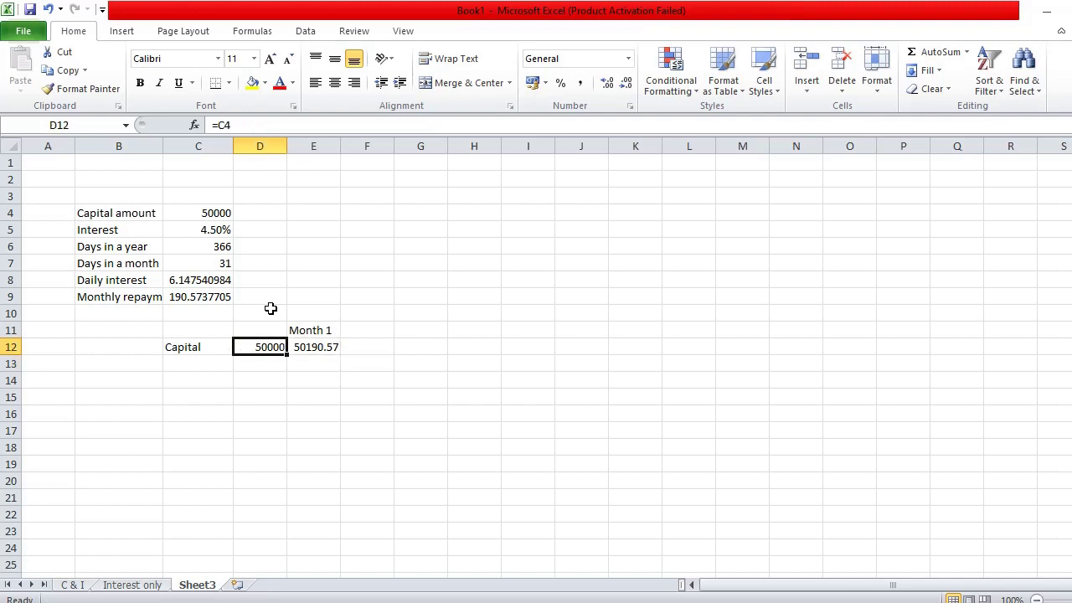
{"action": "key", "text": "Delete"}
- Replace the "Capital" label in C12 with "Month 1"
{"action": "key", "text": "Left"}
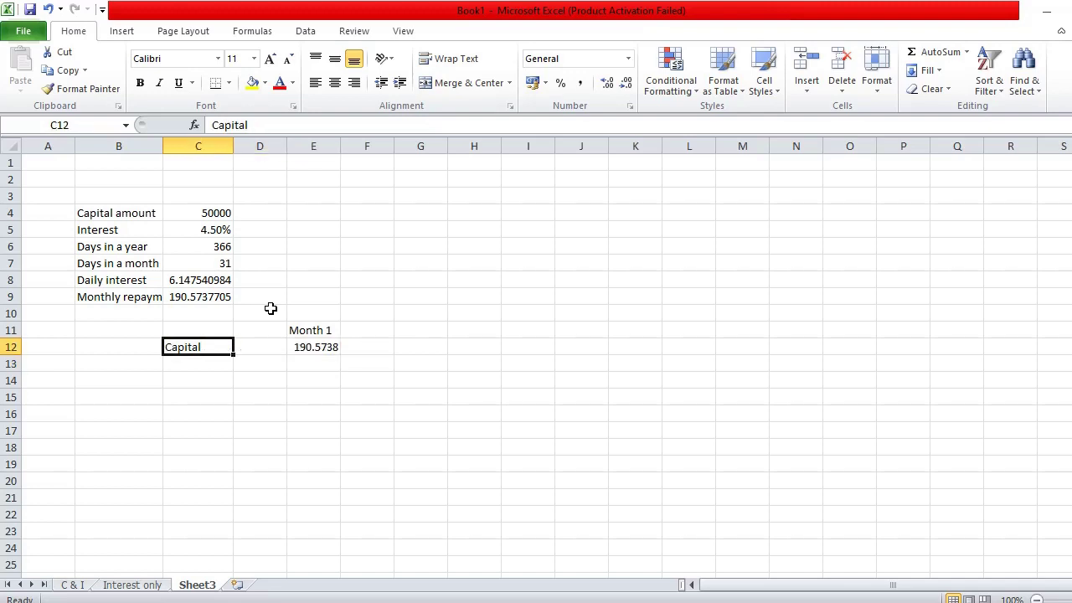
{"action": "key", "text": "Delete"}
{"action": "key", "text": "Right"}
{"action": "key", "text": "Left"}
{"action": "key", "text": "Right"}
{"action": "key", "text": "Left"}
{"action": "type", "text": "Month"}
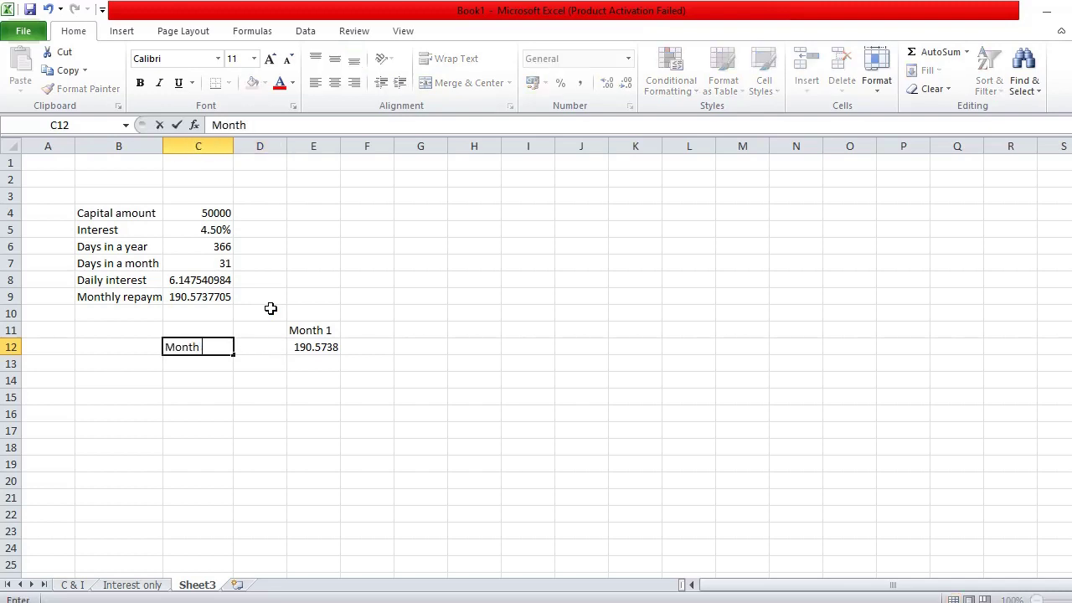
{"action": "key", "text": "Return"}
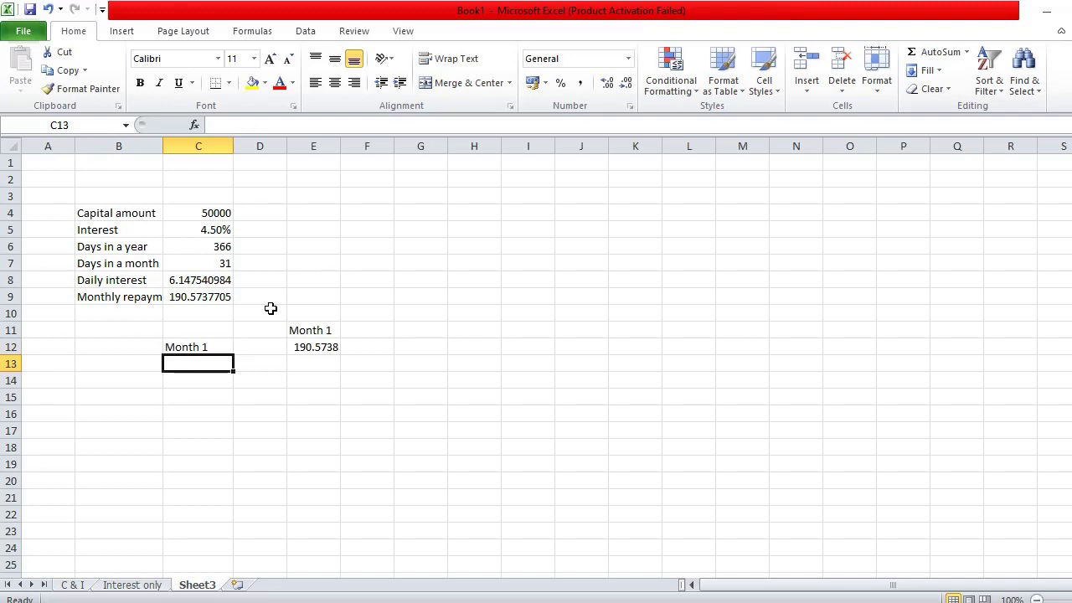
{"action": "left_click", "coordinate": [269, 346]}
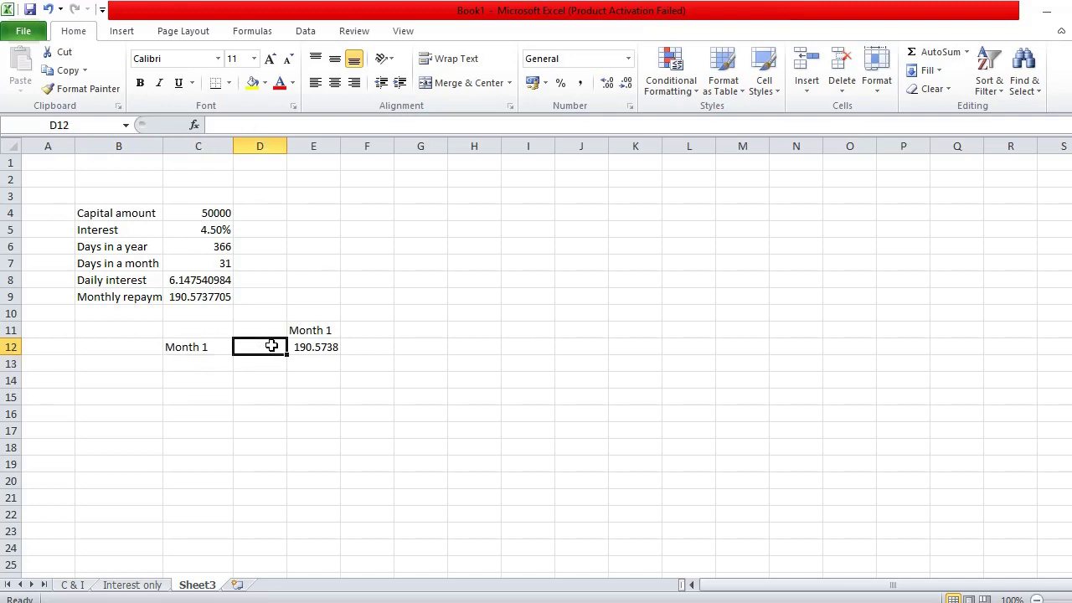
{"action": "type", "text": "interest"}
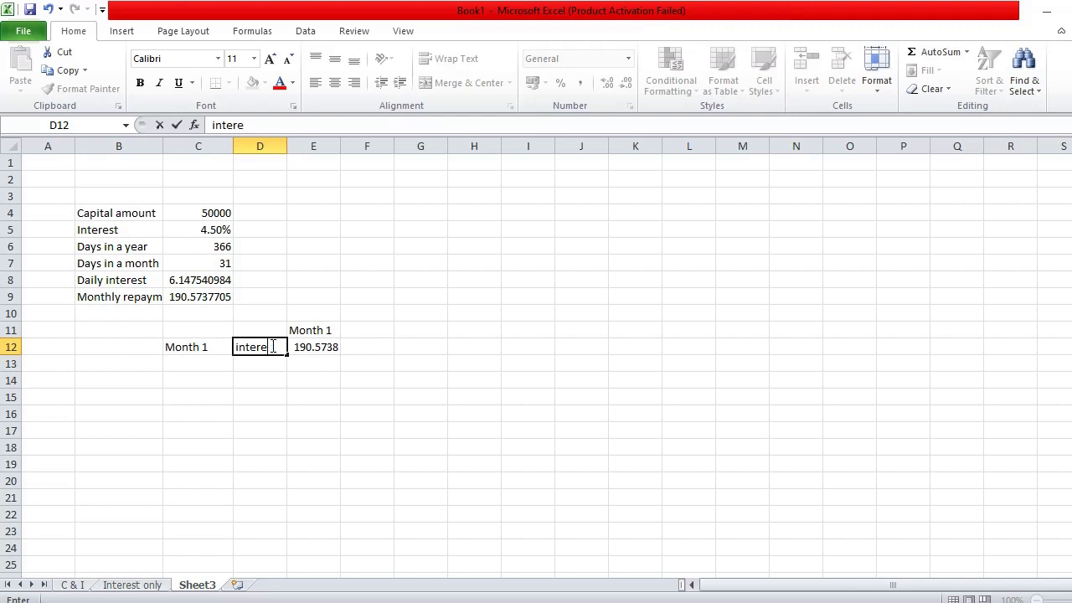
{"action": "key", "text": "BackSpace"}
{"action": "key", "text": "BackSpace"}
{"action": "key", "text": "BackSpace"}
{"action": "key", "text": "BackSpace"}
{"action": "key", "text": "BackSpace"}
{"action": "key", "text": "Up"}
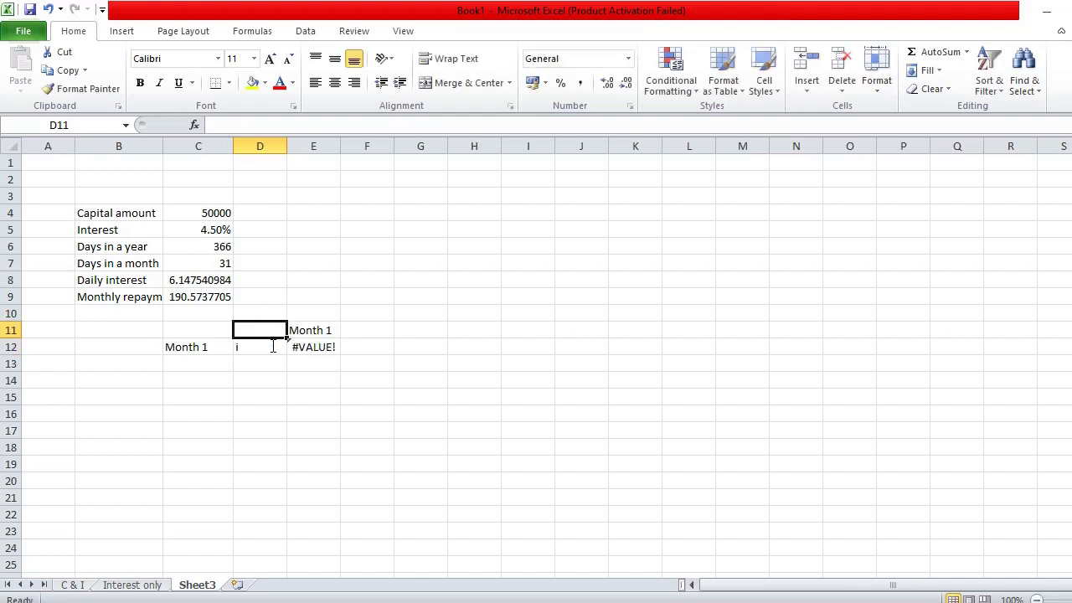
{"action": "type", "text": "INterest"}
{"action": "key", "text": "BackSpace"}
{"action": "key", "text": "BackSpace"}
{"action": "key", "text": "BackSpace"}
{"action": "key", "text": "BackSpace"}
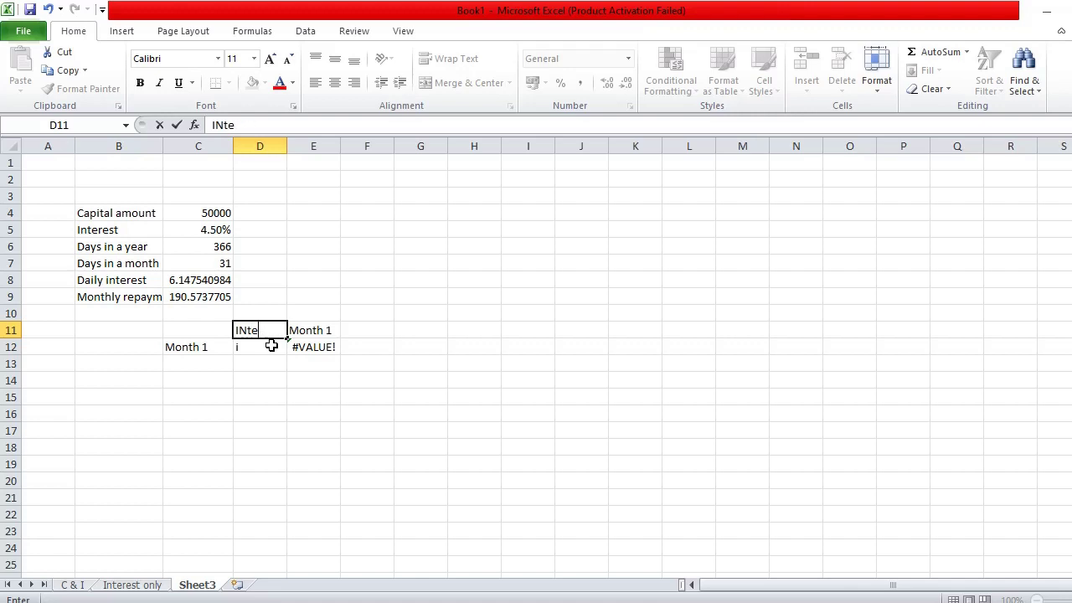
{"action": "key", "text": "BackSpace"}
{"action": "left_click", "coordinate": [526, 380]}
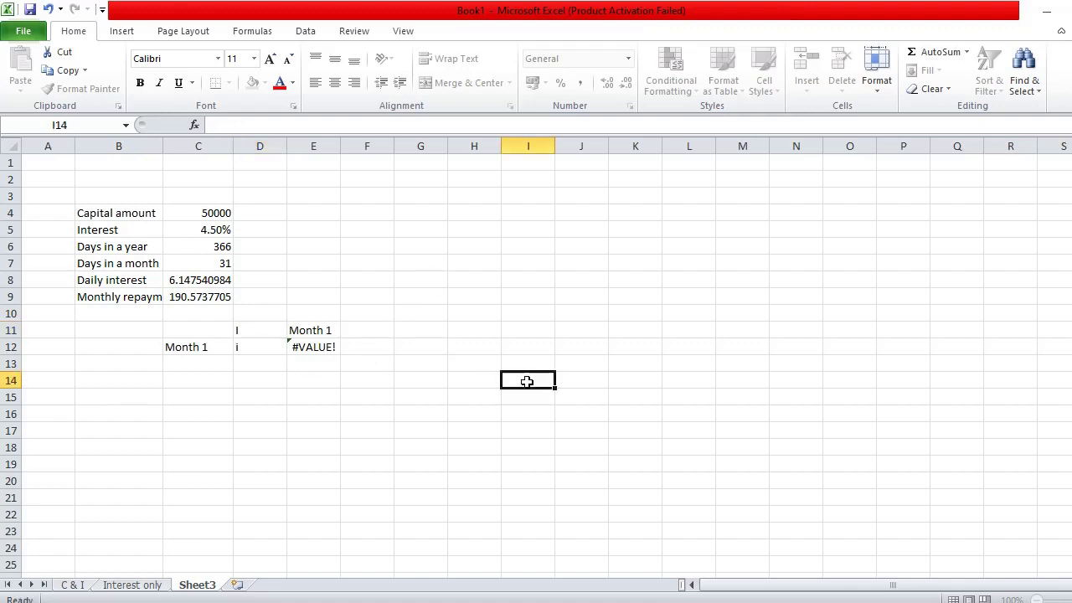
{"action": "scroll", "coordinate": [324, 302], "scroll_direction": "up", "scroll_amount": 2}
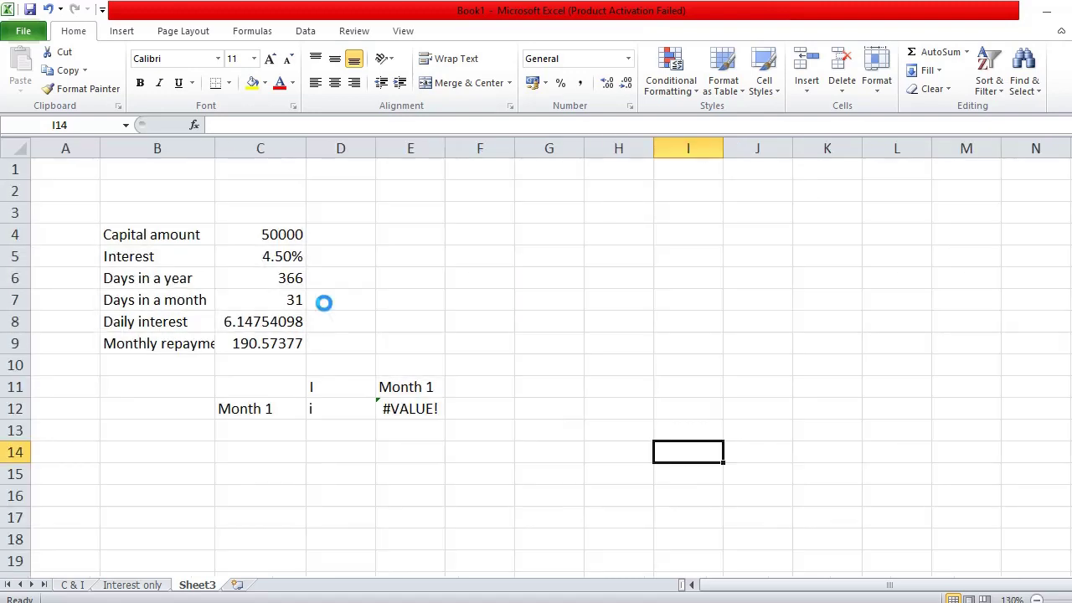
{"action": "left_click", "coordinate": [312, 412]}
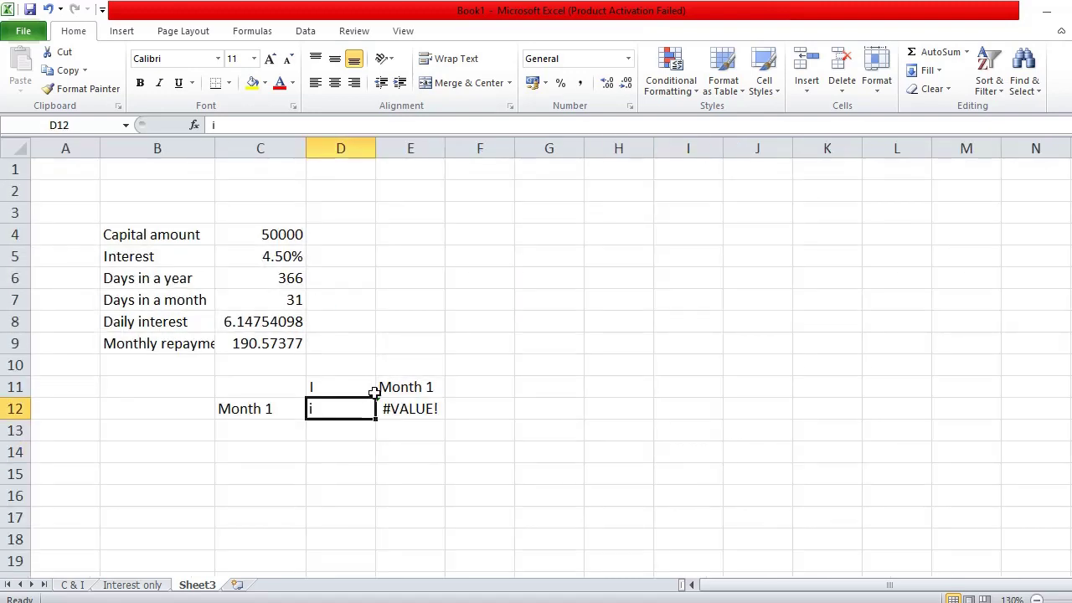
{"action": "scroll", "coordinate": [365, 404], "scroll_direction": "up", "scroll_amount": 1}
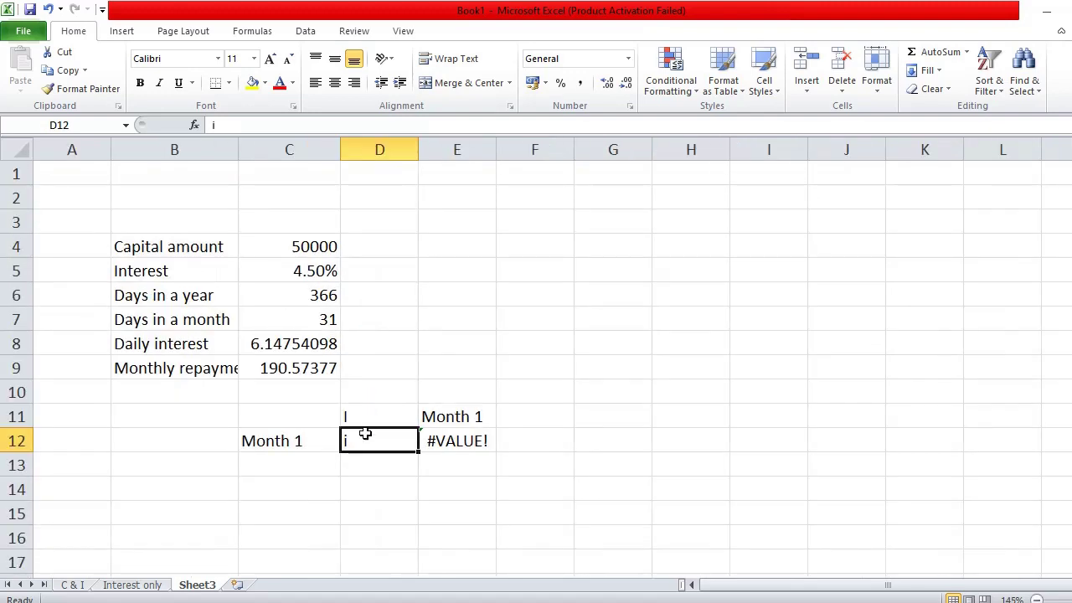
{"action": "double_click", "coordinate": [367, 436]}
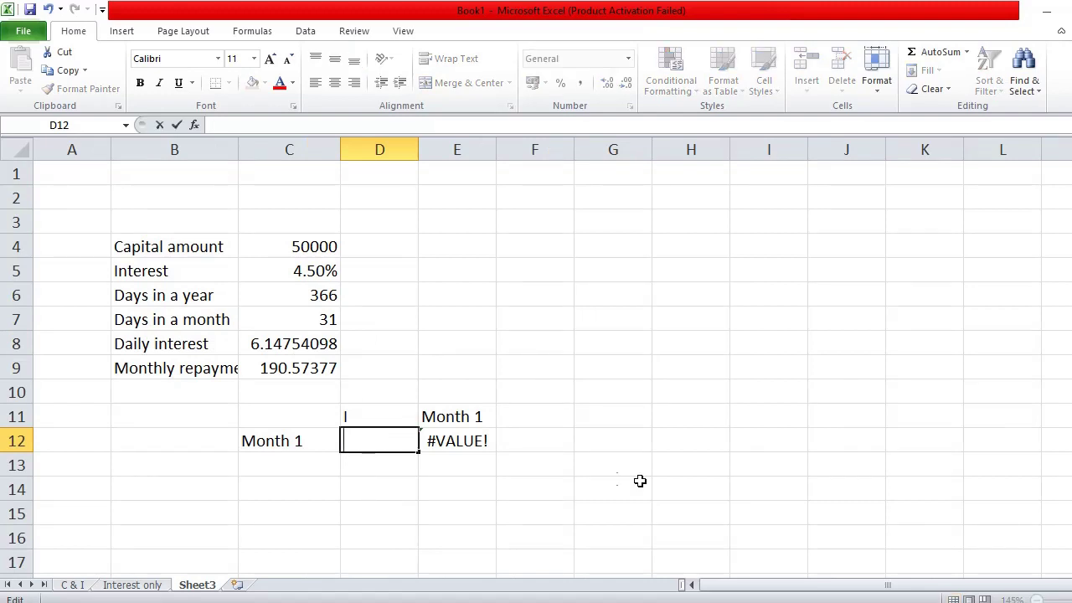
{"action": "left_click", "coordinate": [470, 444]}
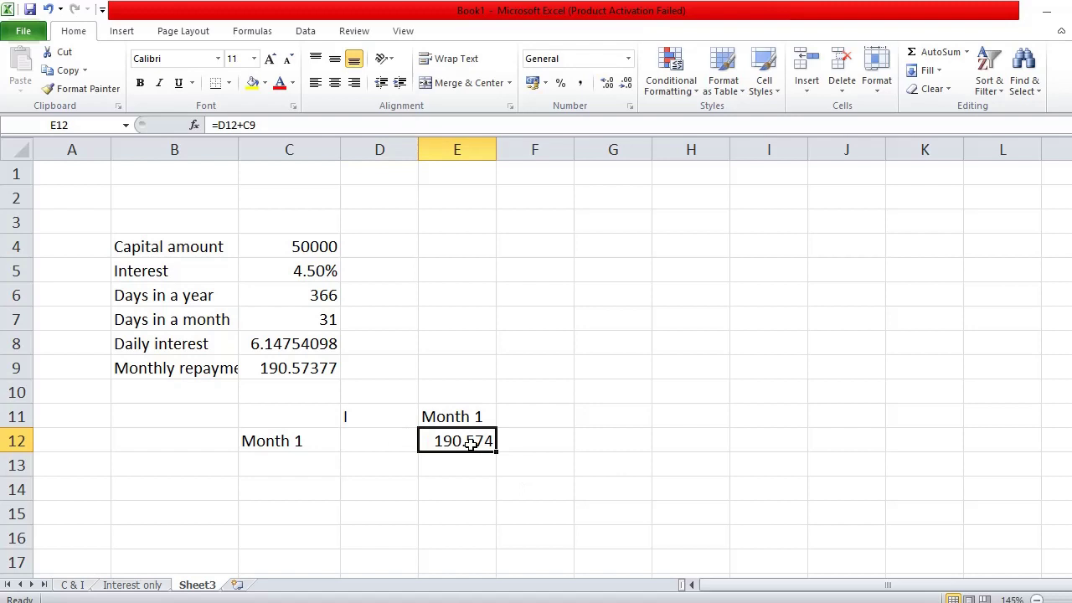
- Enter the column heading "Interest" in D11, above the Month 1 row
{"action": "key", "text": "Left"}
{"action": "key", "text": "Up"}
{"action": "type", "text": "I"}
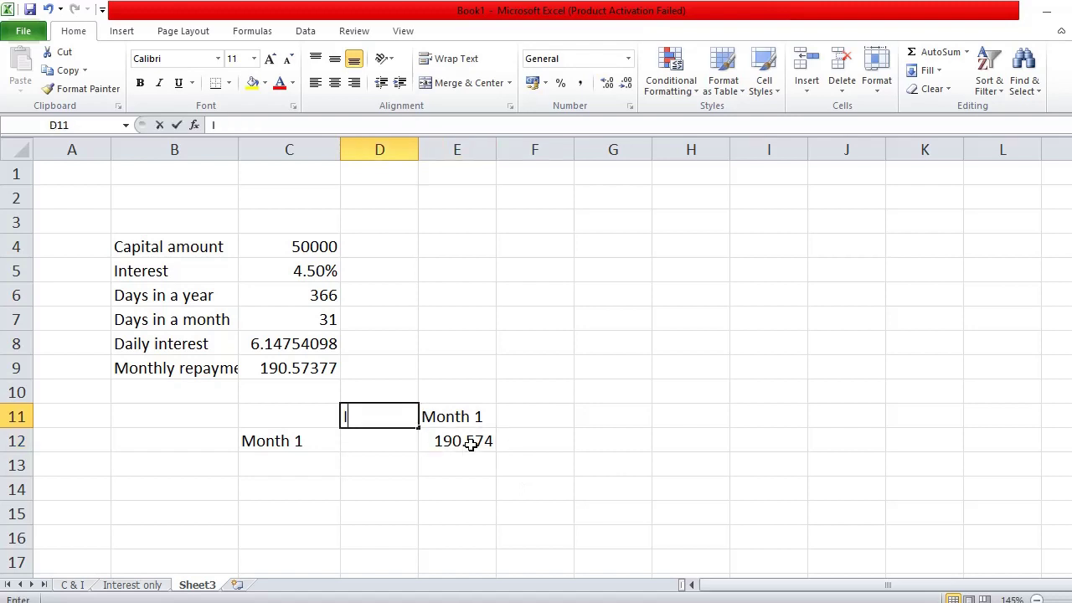
{"action": "type", "text": "nterest"}
{"action": "key", "text": "Return"}
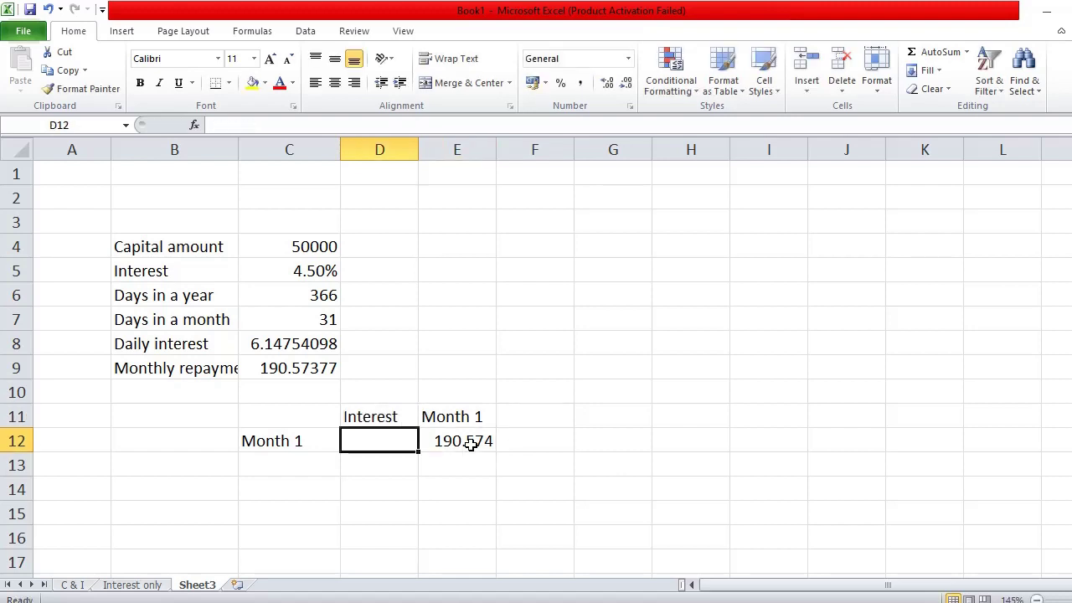
- Clear the old balance formula from E12
{"action": "left_click", "coordinate": [470, 442]}
{"action": "key", "text": "Delete"}
{"action": "key", "text": "Left"}
- Link the Month 1 interest in D12 to the monthly repayment with the formula =C9
{"action": "left_click", "coordinate": [294, 369]}
{"action": "left_click", "coordinate": [383, 441]}
{"action": "type", "text": "="}
{"action": "left_click", "coordinate": [308, 367]}
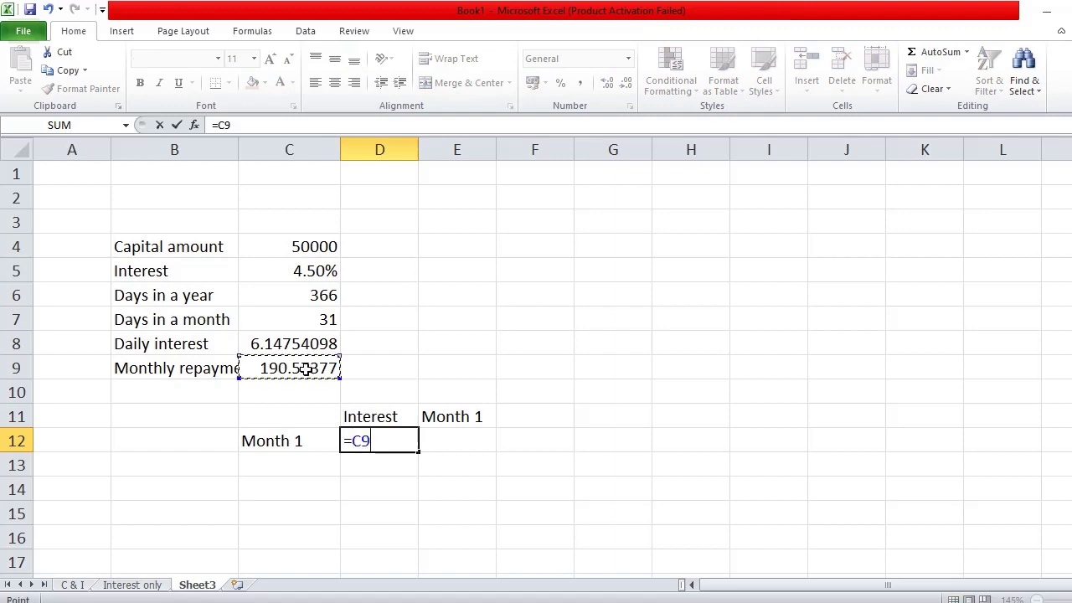
{"action": "key", "text": "Return"}
- Replace the heading in E11 with "Capital"
{"action": "left_click", "coordinate": [450, 442]}
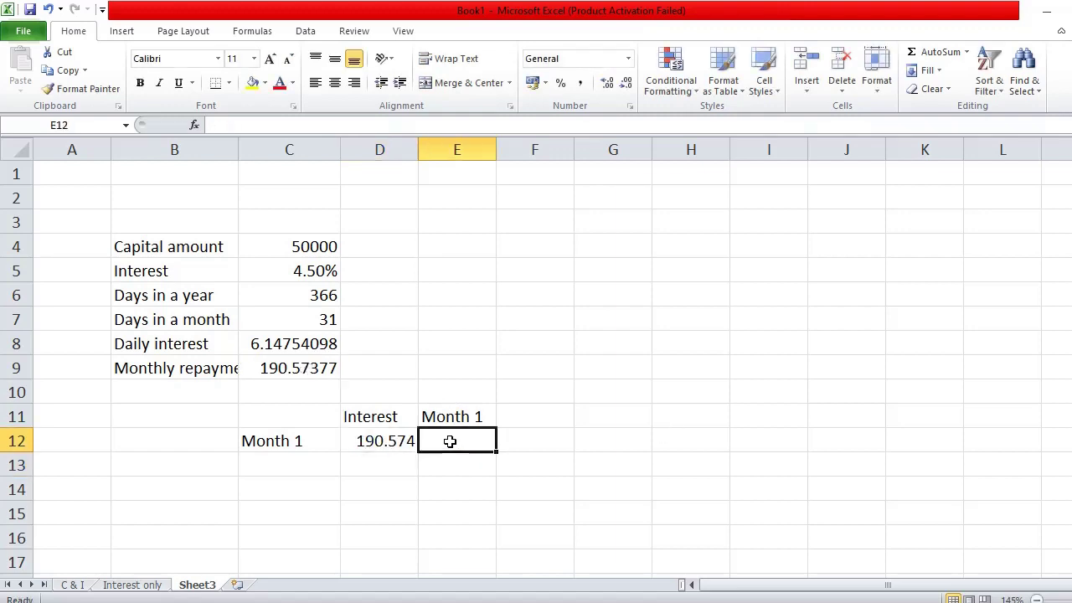
{"action": "double_click", "coordinate": [466, 416]}
{"action": "left_click_drag", "start_coordinate": [482, 417], "coordinate": [358, 403]}
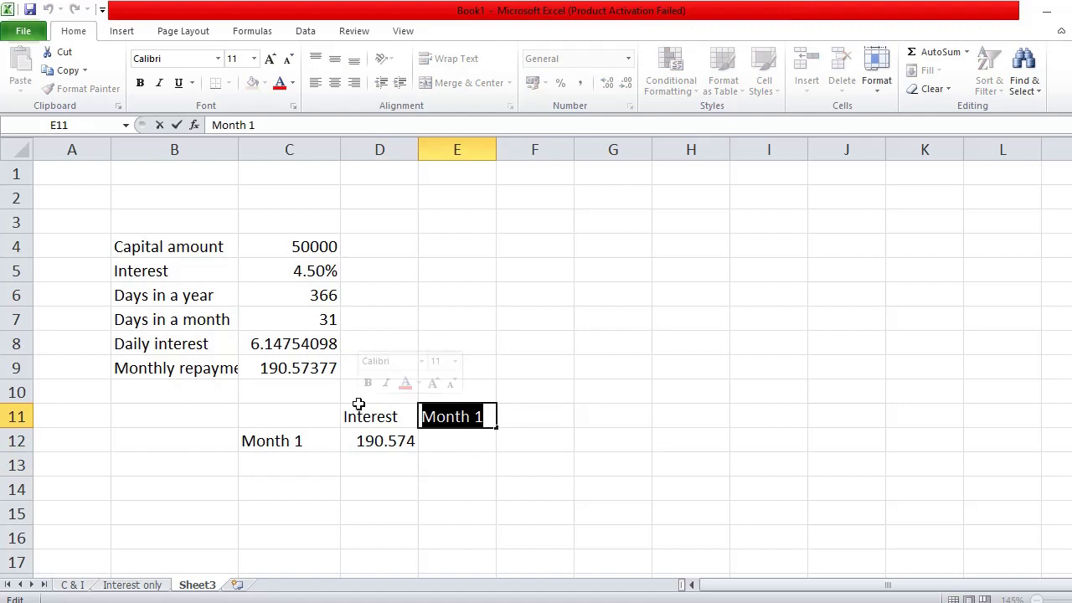
{"action": "type", "text": "Capital"}
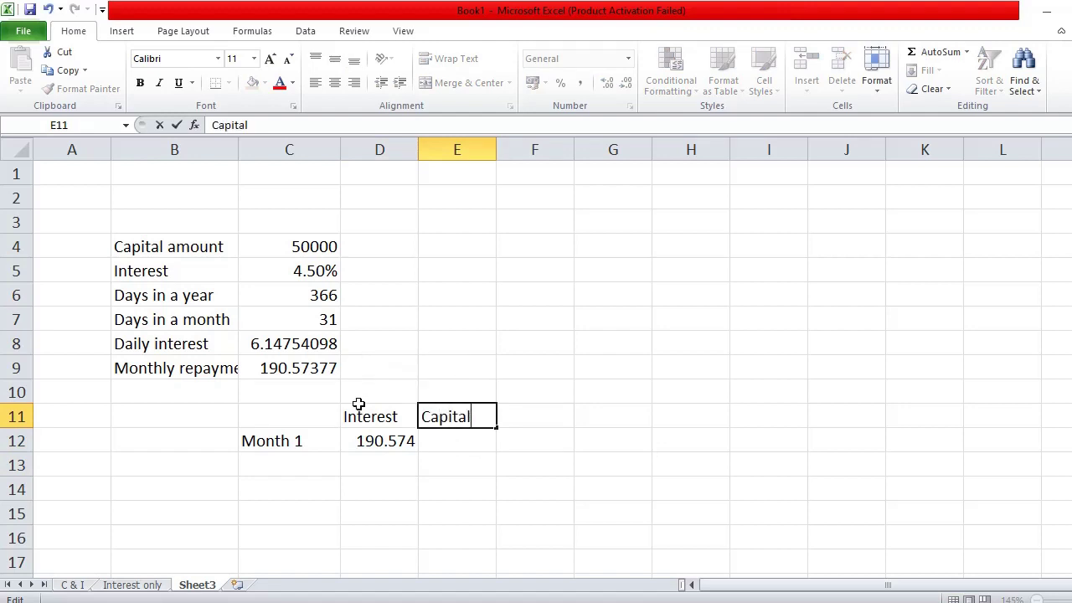
{"action": "key", "text": "Return"}
- Calculate the Month 1 capital in E12 with the formula =C4+C9, adding the monthly interest to the capital amount
{"action": "type", "text": "="}
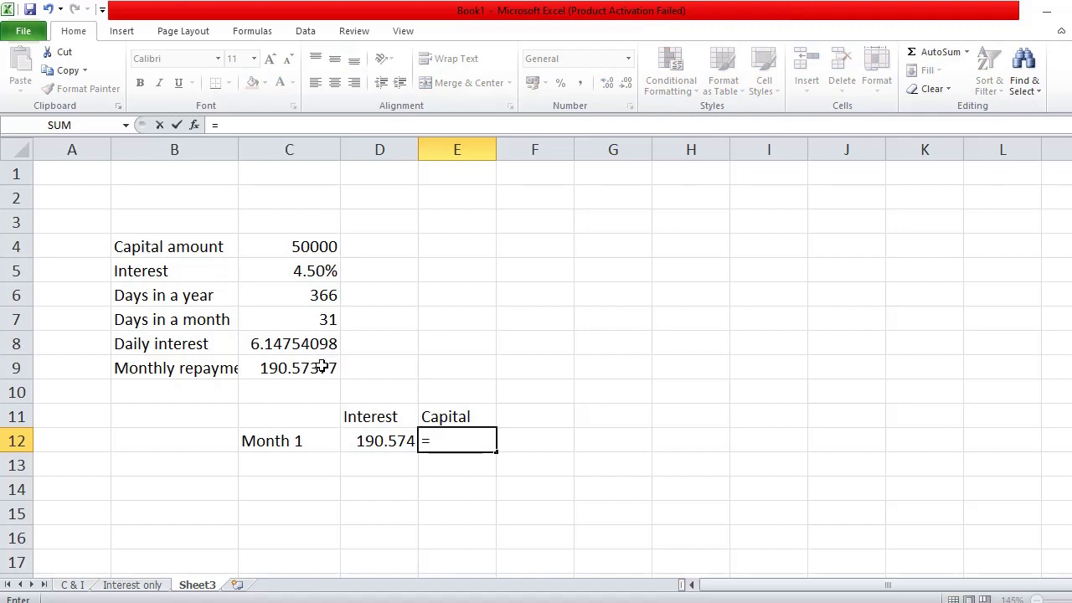
{"action": "left_click", "coordinate": [319, 245]}
{"action": "type", "text": "+"}
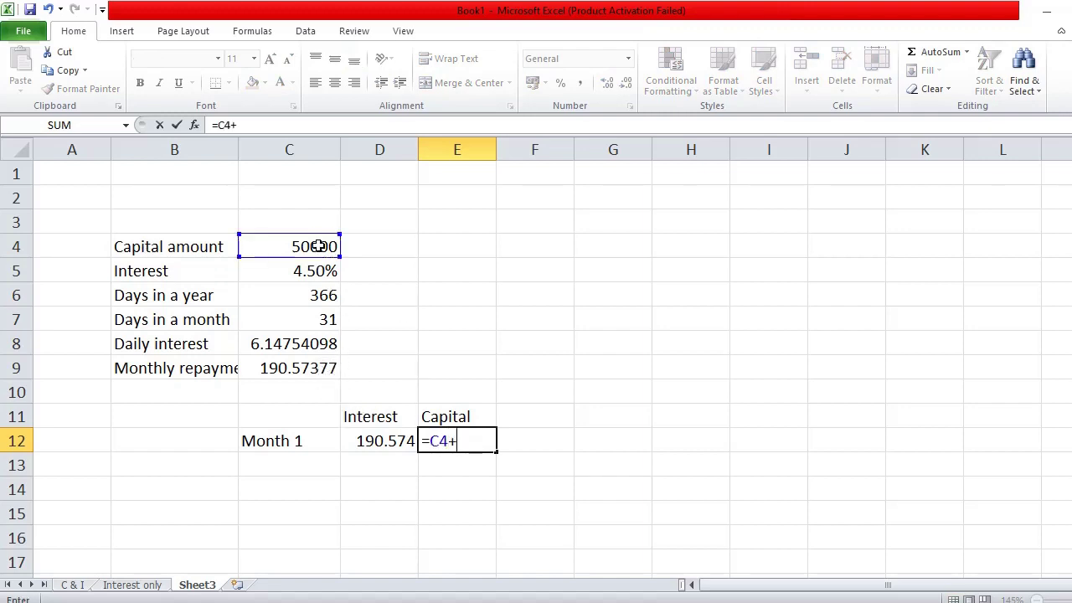
{"action": "left_click", "coordinate": [326, 368]}
{"action": "key", "text": "Return"}
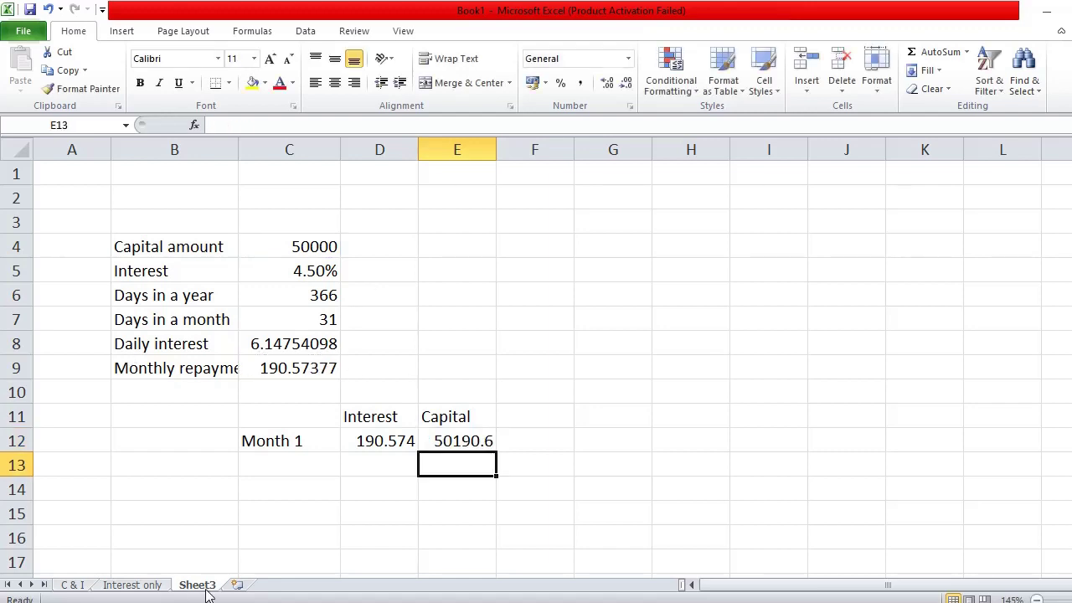
- Enter the row label "Month 2" in C13, below Month 1
{"action": "left_click", "coordinate": [272, 465]}
{"action": "type", "text": "Month "}
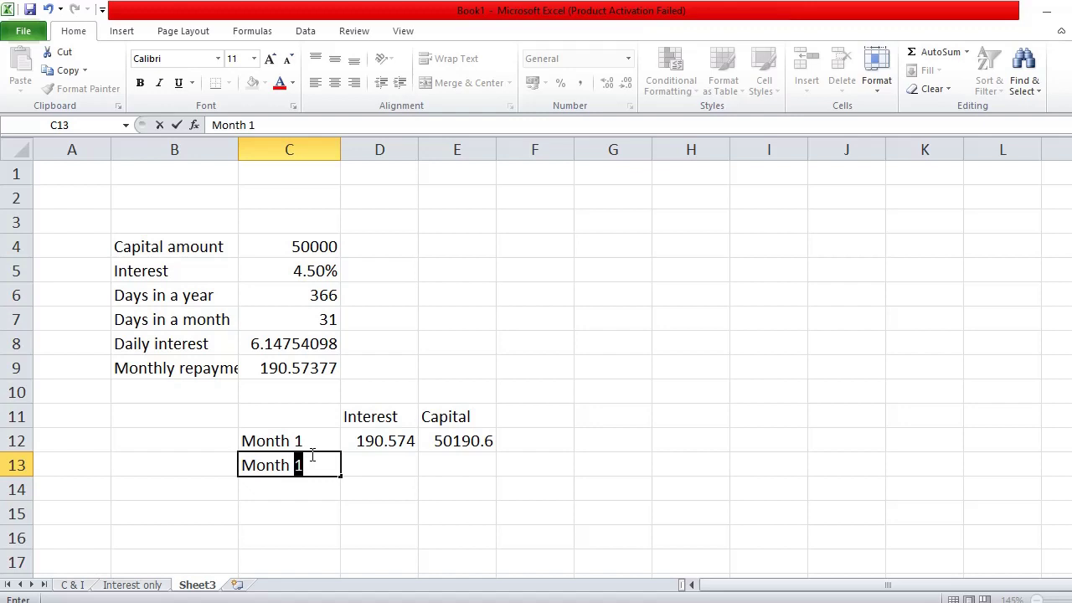
{"action": "type", "text": " 2"}
{"action": "key", "text": "Return"}
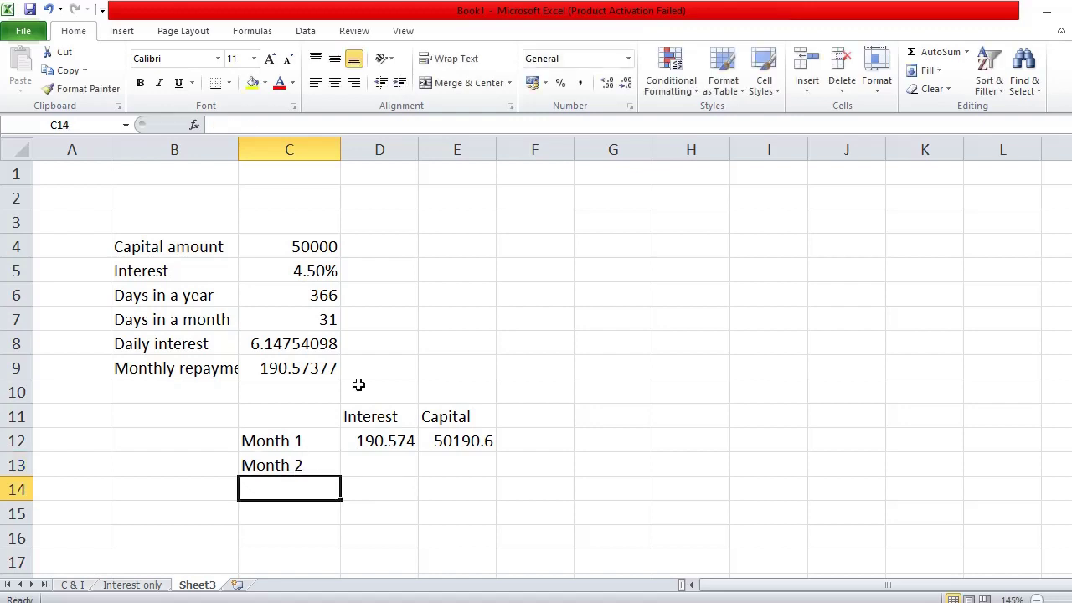
- Enter the formula =E12*C5/C6 in D13 to work out daily interest on the Month 1 capital
{"action": "left_click", "coordinate": [411, 470]}
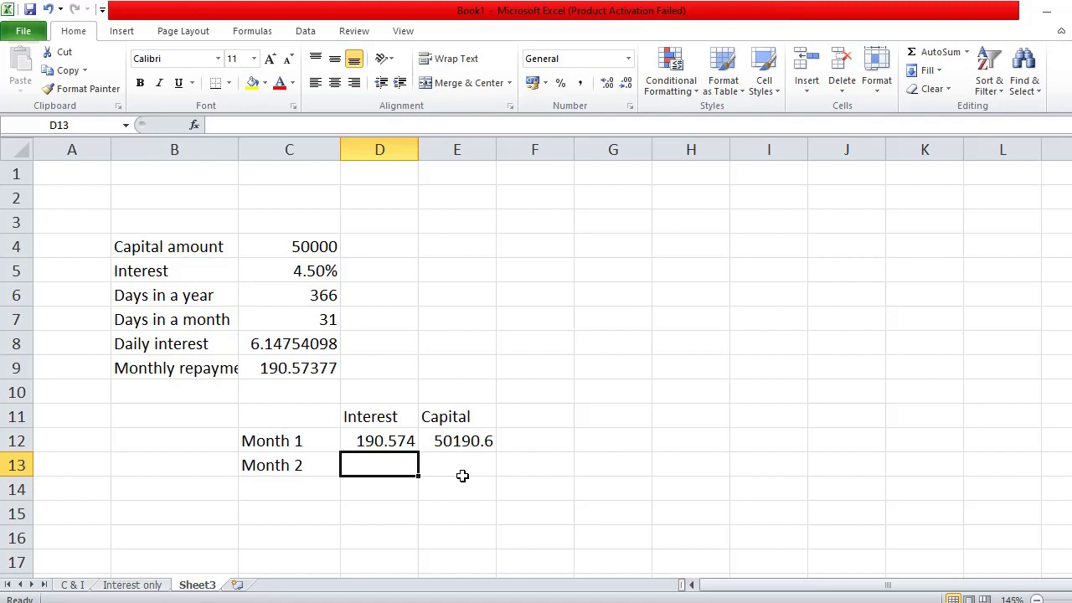
{"action": "type", "text": "="}
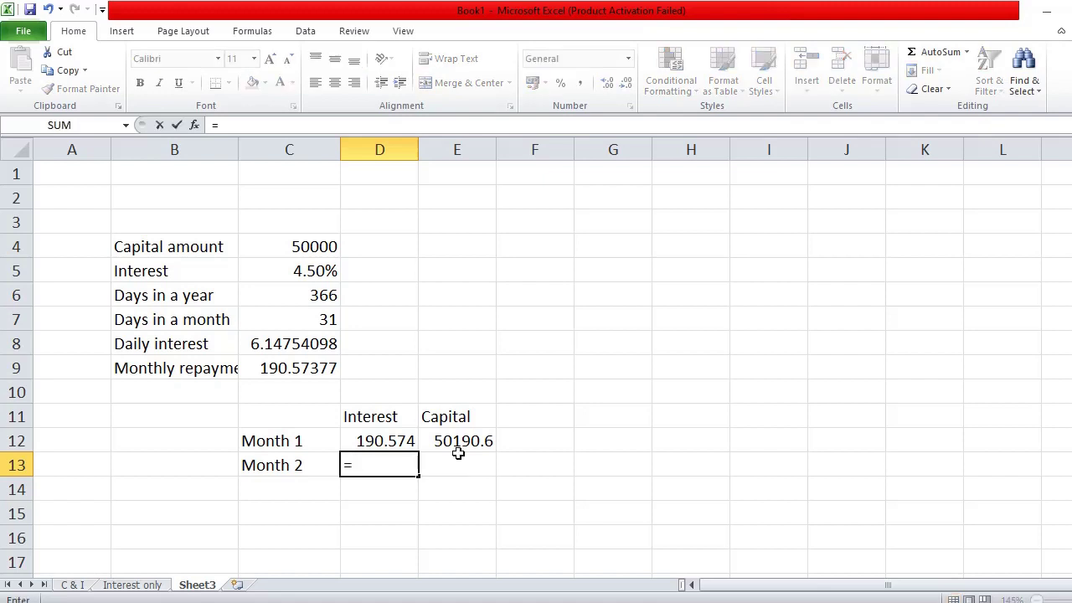
{"action": "left_click", "coordinate": [463, 443]}
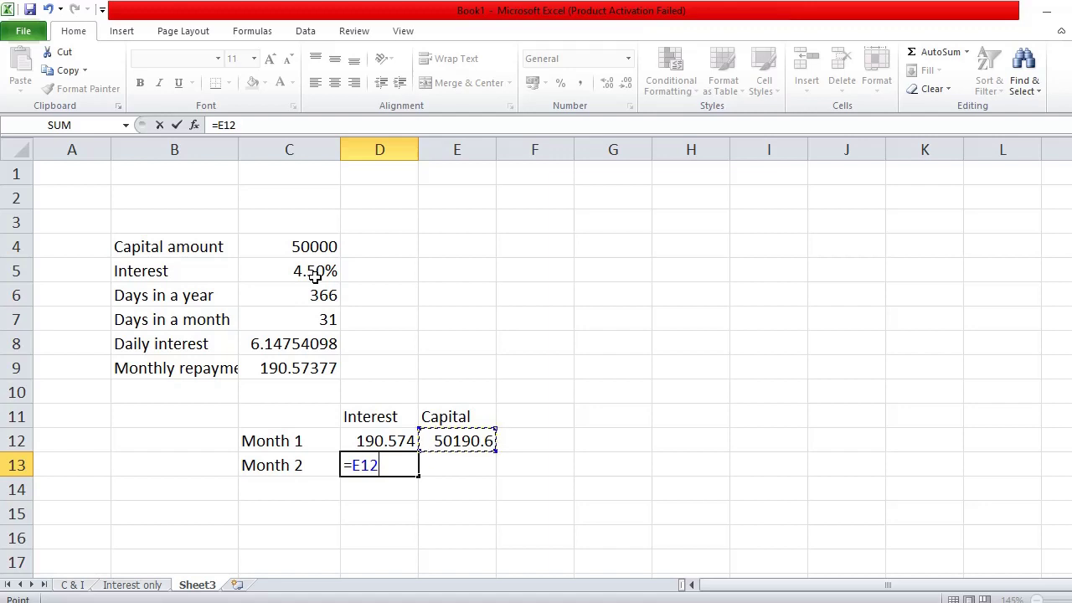
{"action": "type", "text": "*"}
{"action": "left_click", "coordinate": [288, 272]}
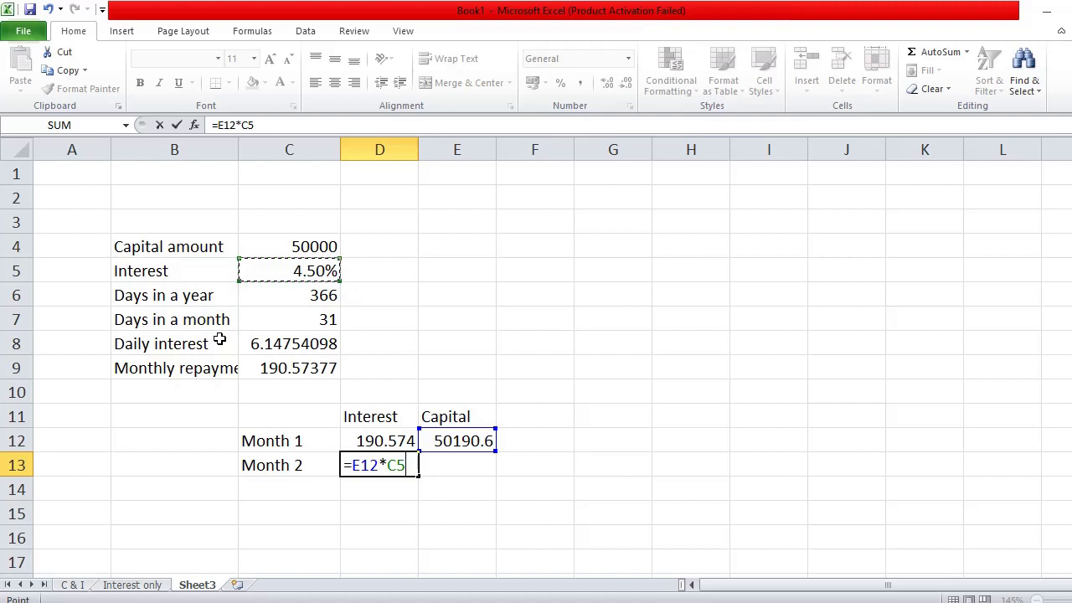
{"action": "type", "text": "/"}
{"action": "key", "text": "BackSpace"}
{"action": "left_click", "coordinate": [326, 296]}
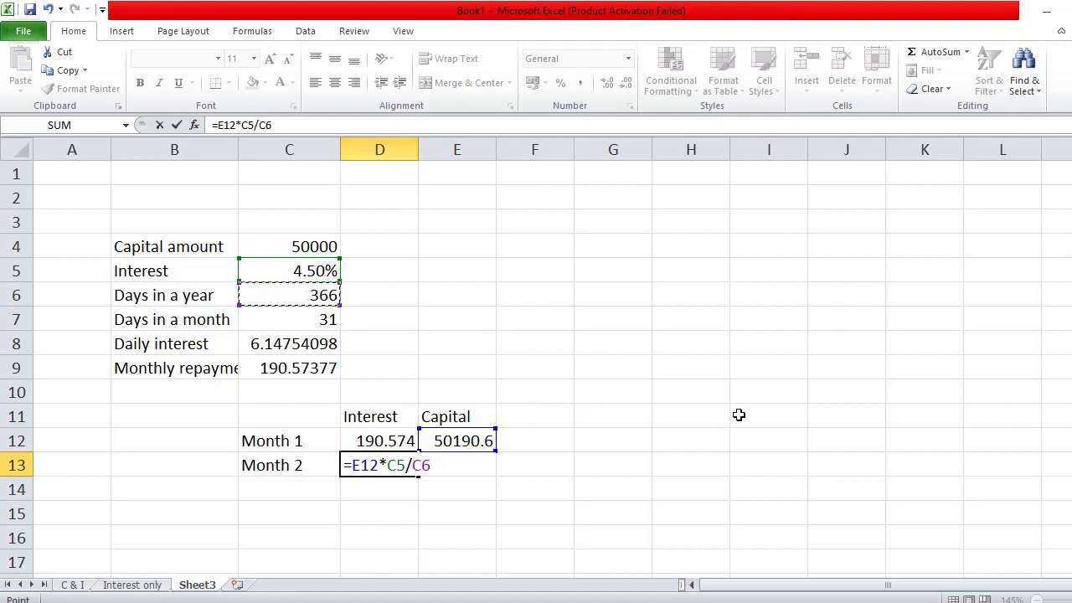
{"action": "key", "text": "Return"}
- Extend the Month 2 interest formula in D13 to =E12*C5/C6*C7, multiplying the daily interest by the days in a month
{"action": "left_click", "coordinate": [344, 456]}
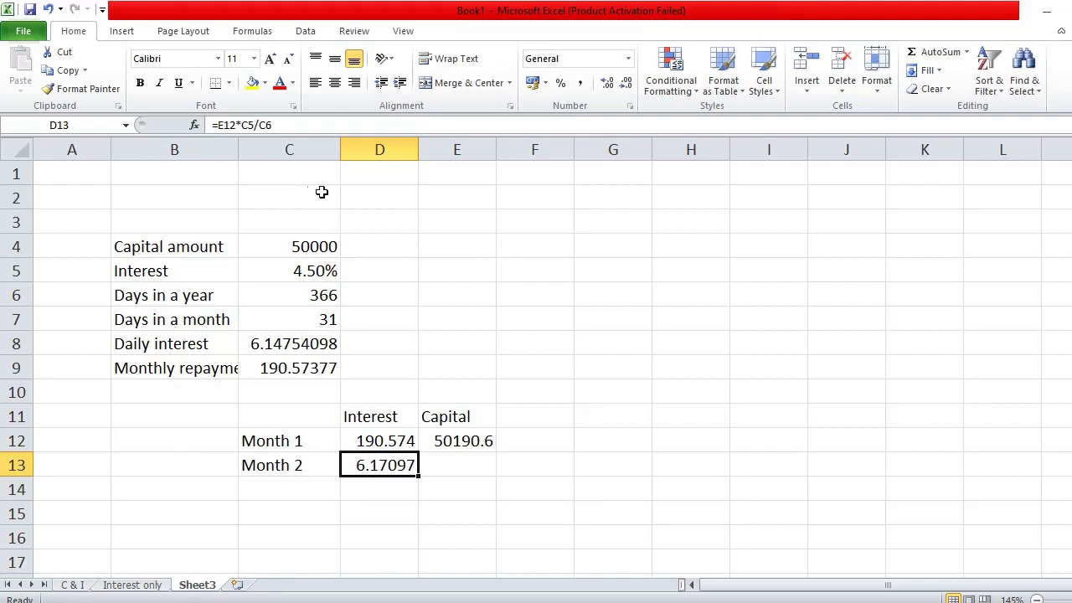
{"action": "left_click", "coordinate": [304, 126]}
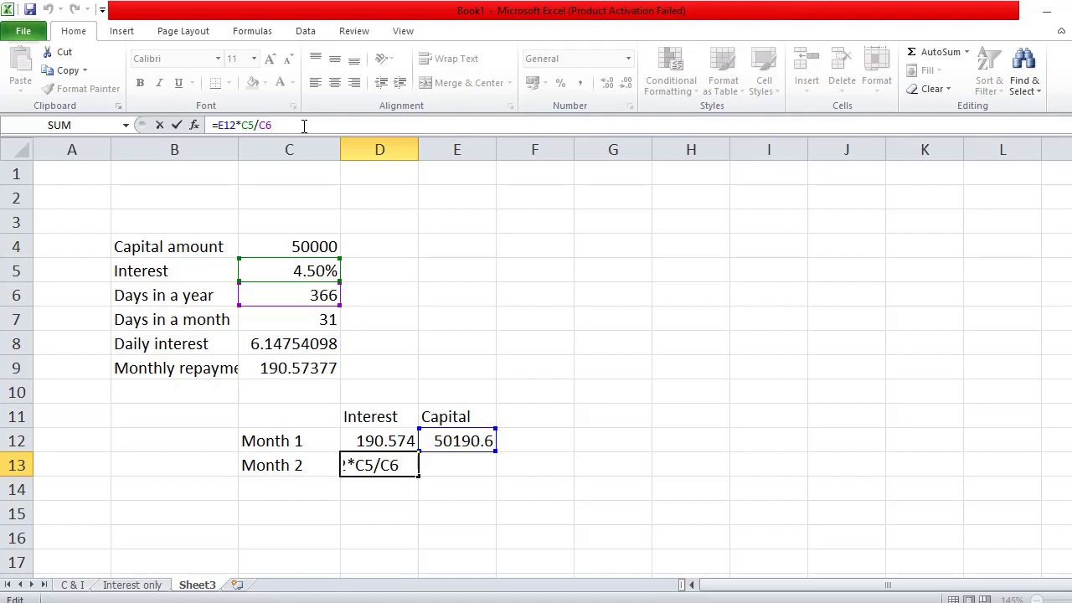
{"action": "type", "text": "*"}
{"action": "left_click", "coordinate": [281, 318]}
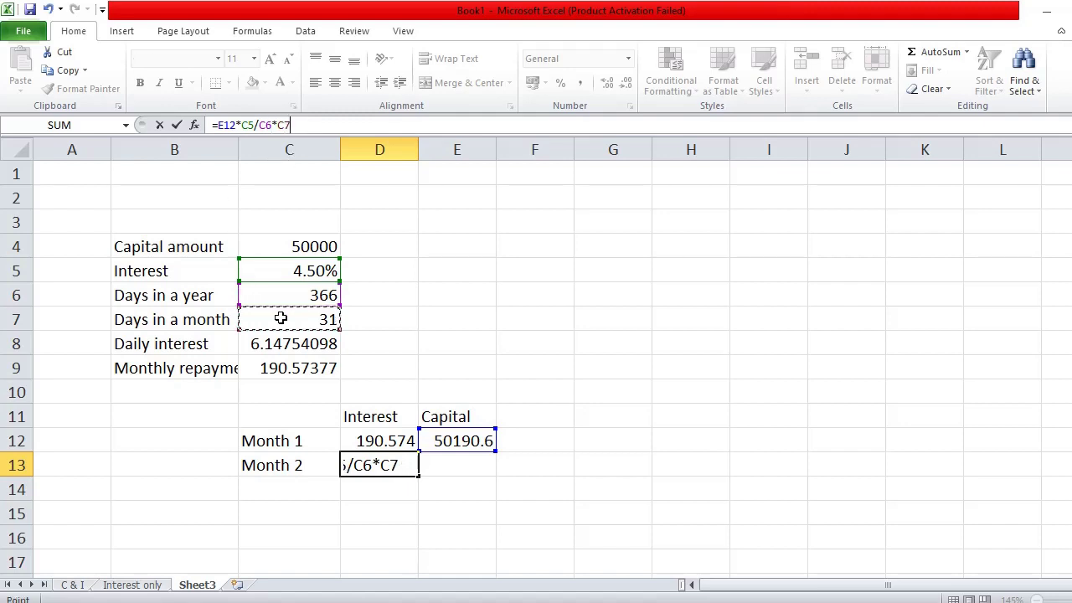
{"action": "key", "text": "Return"}
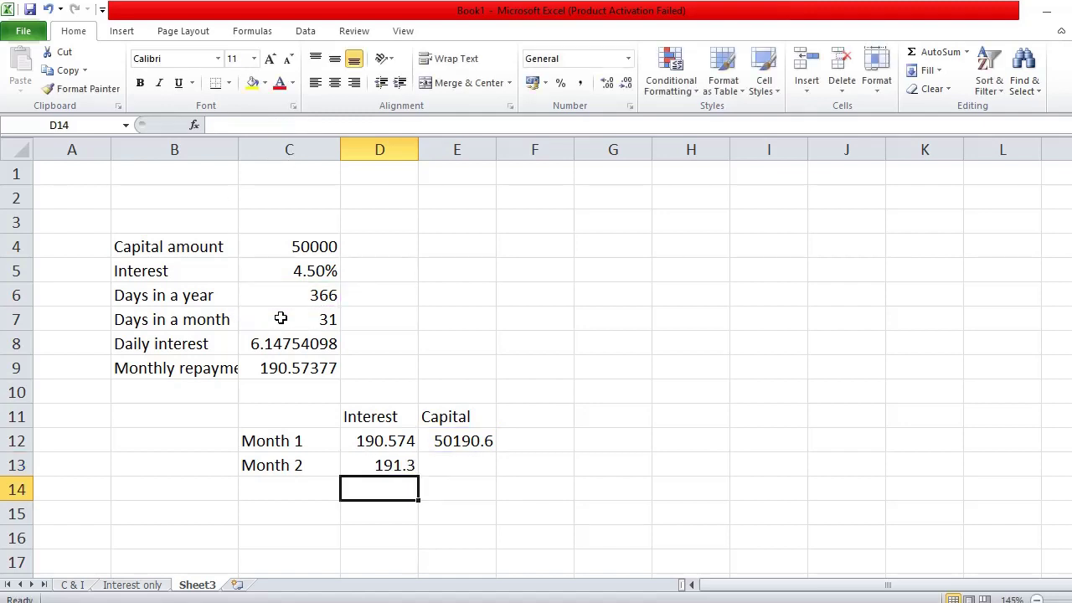
- Compare the Month 1 and Month 2 interest amounts and their formulas in D12 and D13
{"action": "key", "text": "Up"}
{"action": "key", "text": "Up"}
{"action": "key", "text": "Down"}
{"action": "key", "text": "Up"}
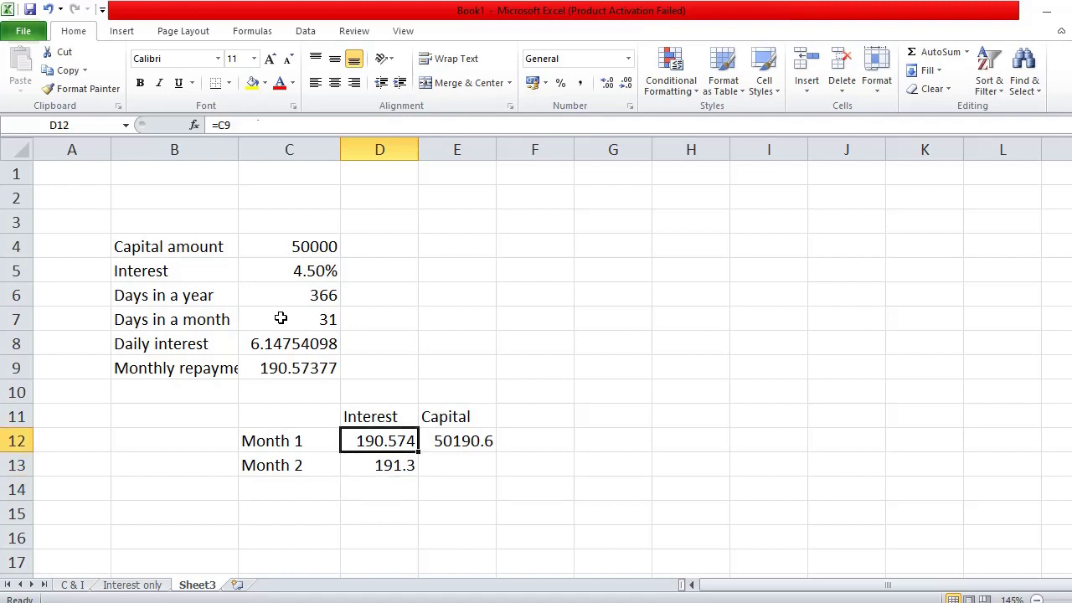
{"action": "key", "text": "Down"}
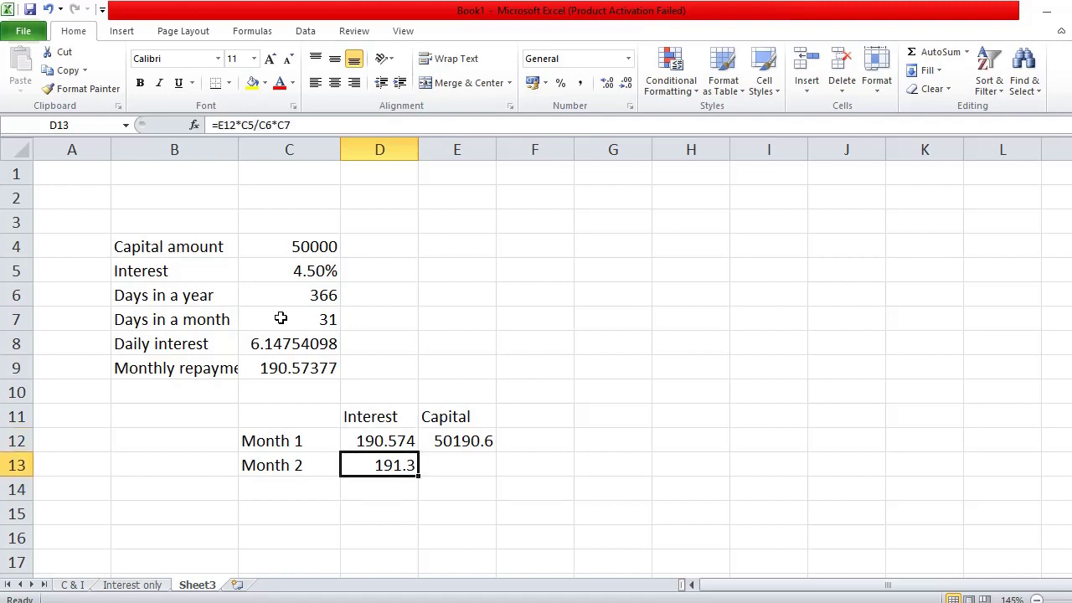
{"action": "key", "text": "Up"}
{"action": "key", "text": "Down"}
{"action": "key", "text": "Up"}
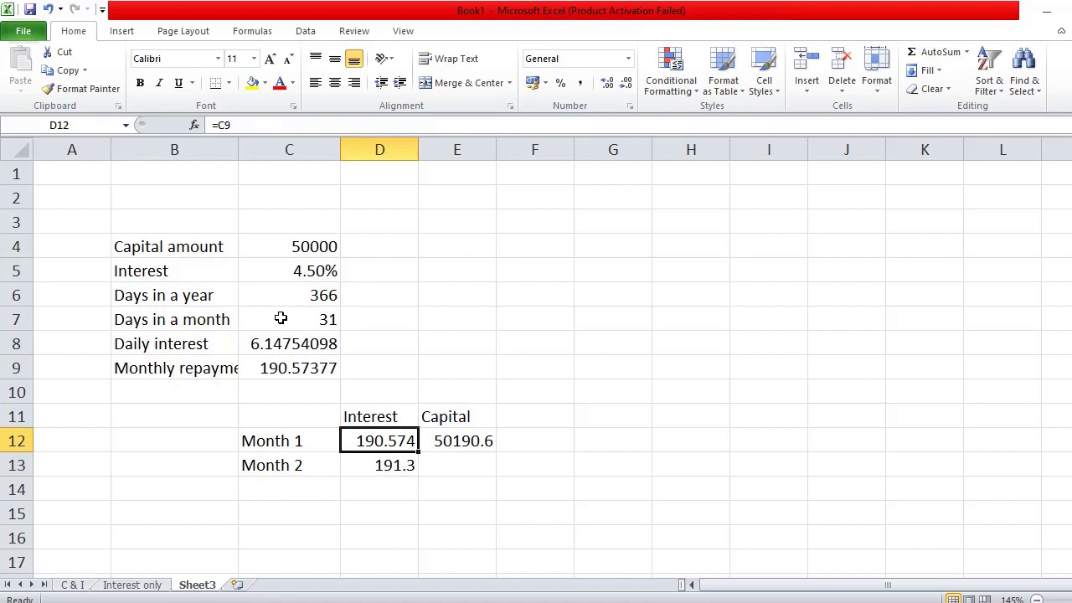
{"action": "key", "text": "Down"}
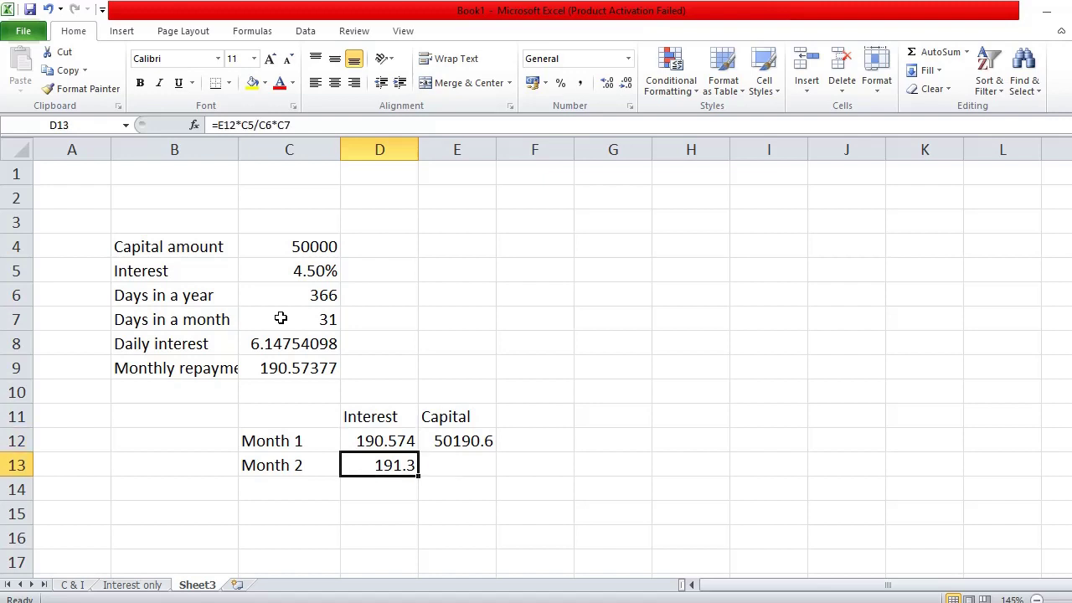
- Calculate the Month 2 capital in E13 with the formula =E12+D13, adding the month's interest to the Month 1 capital
{"action": "key", "text": "Right"}
{"action": "type", "text": "="}
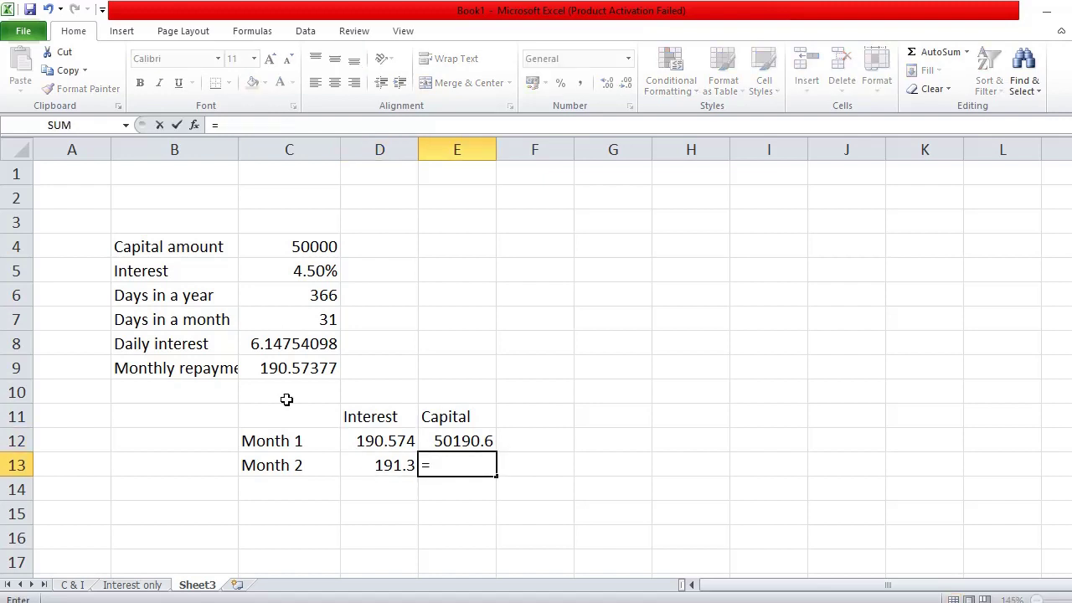
{"action": "left_click", "coordinate": [445, 442]}
{"action": "type", "text": "+"}
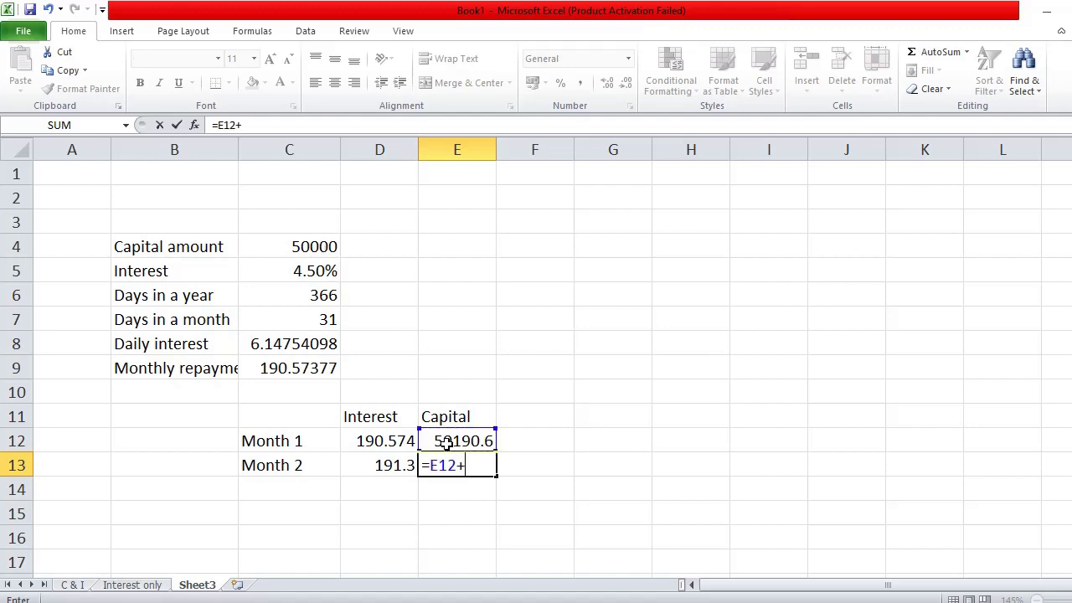
{"action": "left_click", "coordinate": [386, 463]}
{"action": "key", "text": "Return"}
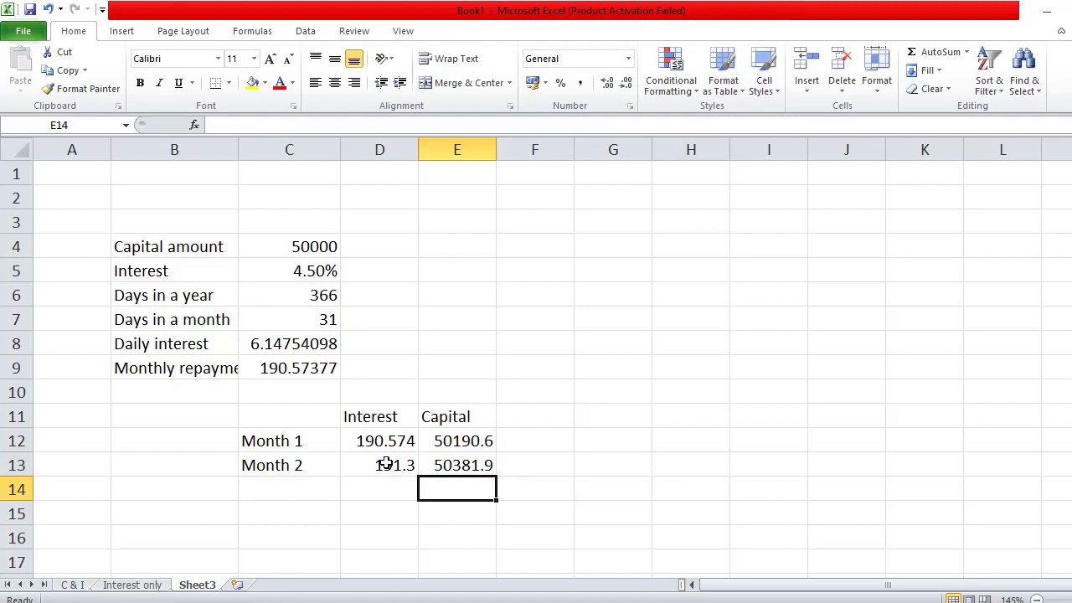
- Enter the row label "Month 3" in C14, below Month 2
{"action": "key", "text": "Left"}
{"action": "key", "text": "Left"}
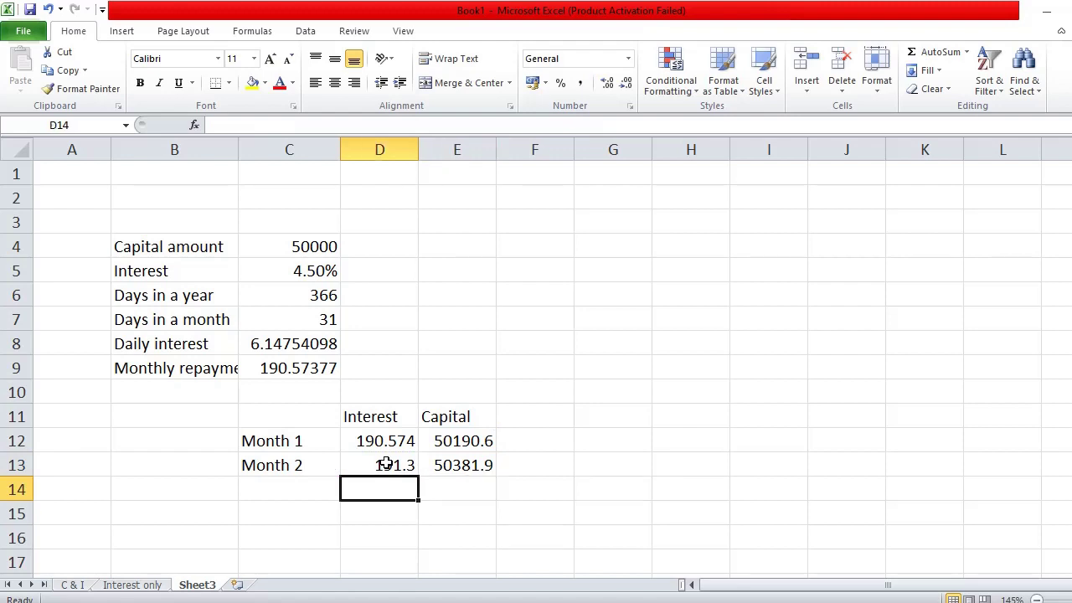
{"action": "type", "text": "Month"}
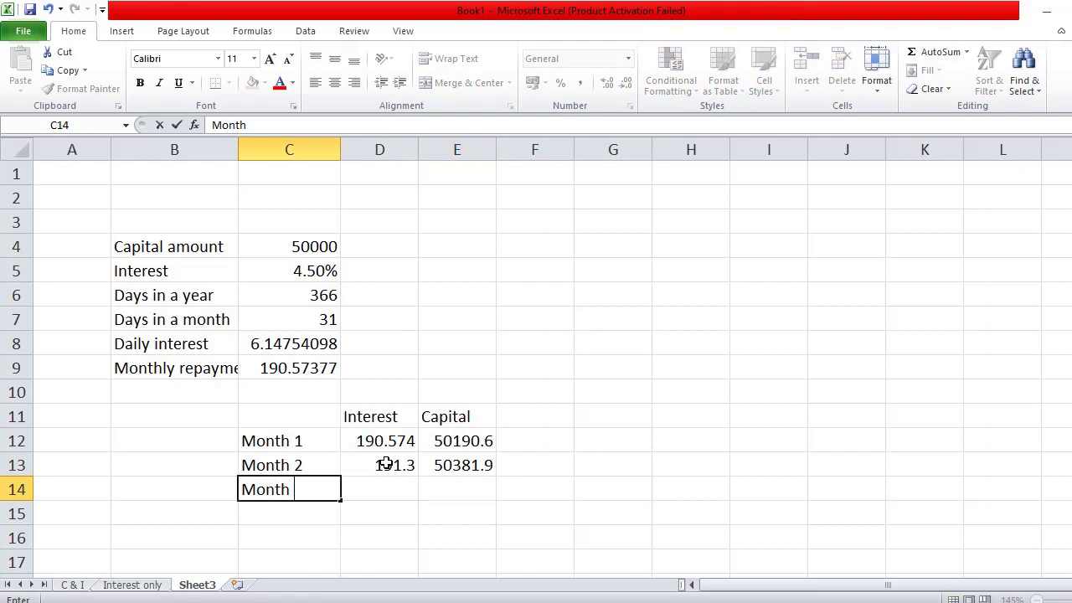
{"action": "type", "text": " 3"}
{"action": "key", "text": "Return"}
{"action": "left_click", "coordinate": [367, 482]}
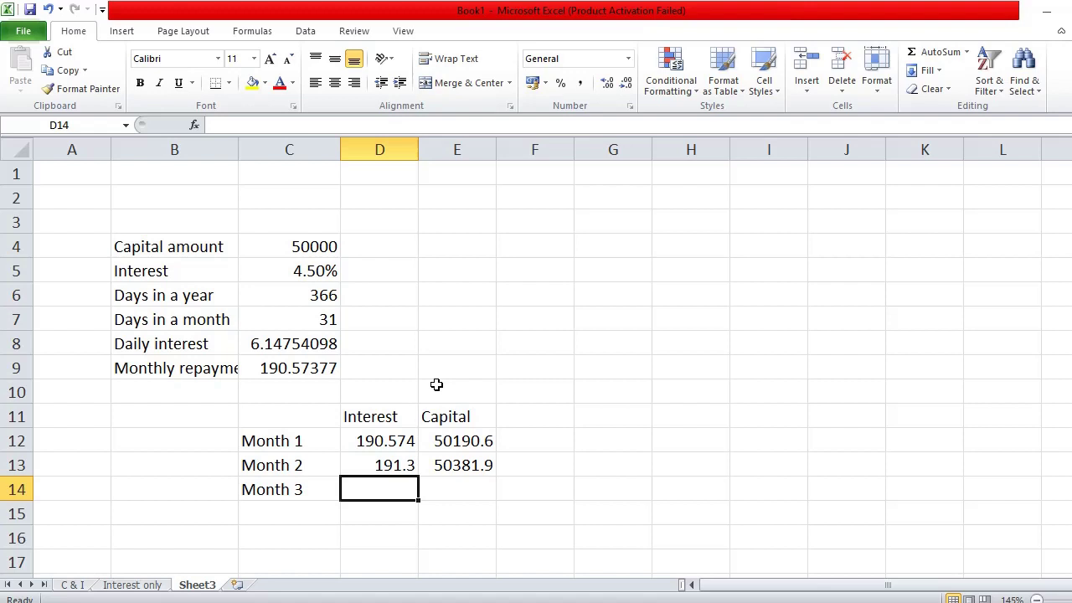
{"action": "type", "text": "="}
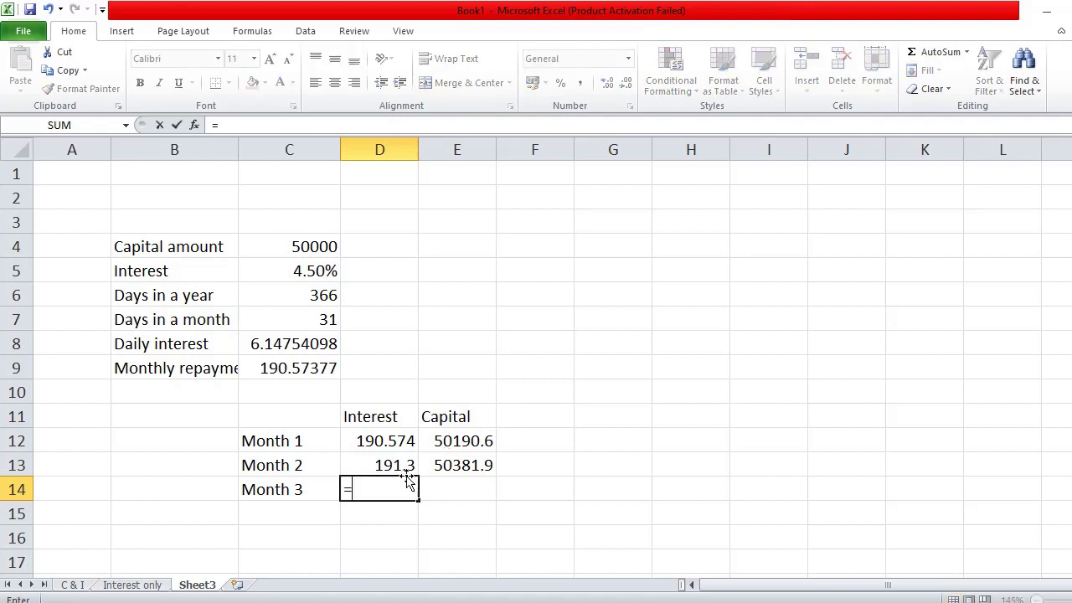
{"action": "left_click", "coordinate": [467, 466]}
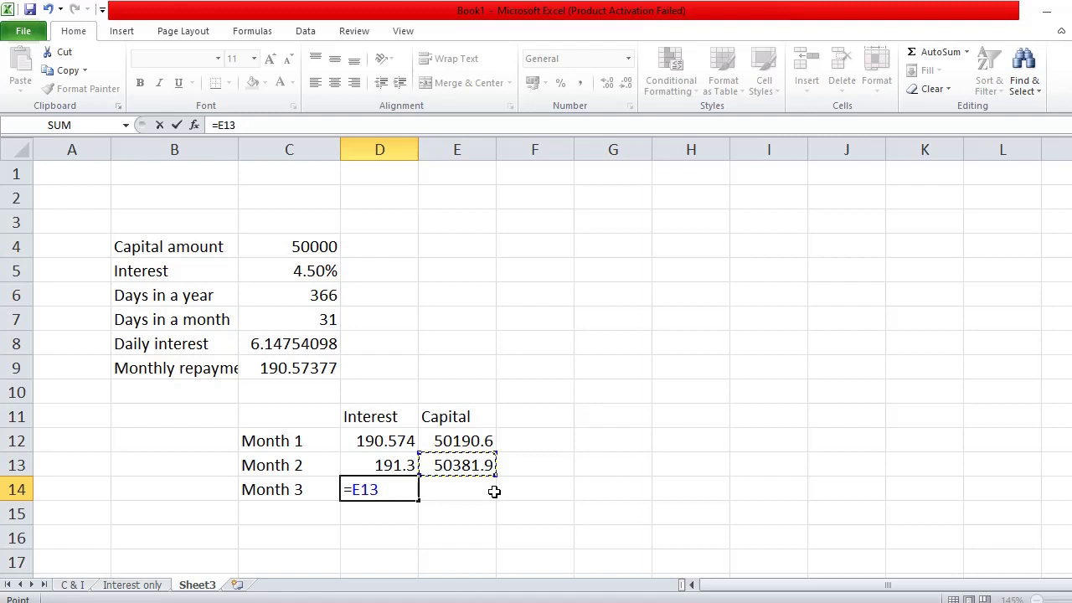
{"action": "left_click", "coordinate": [320, 274]}
{"action": "type", "text": "*"}
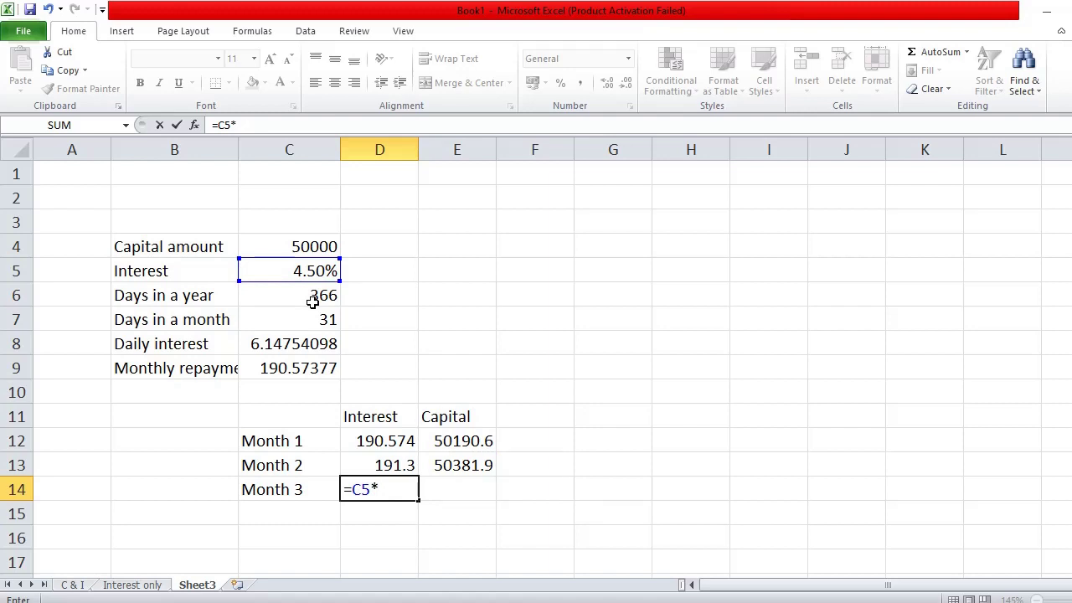
{"action": "left_click", "coordinate": [462, 465]}
{"action": "type", "text": "/"}
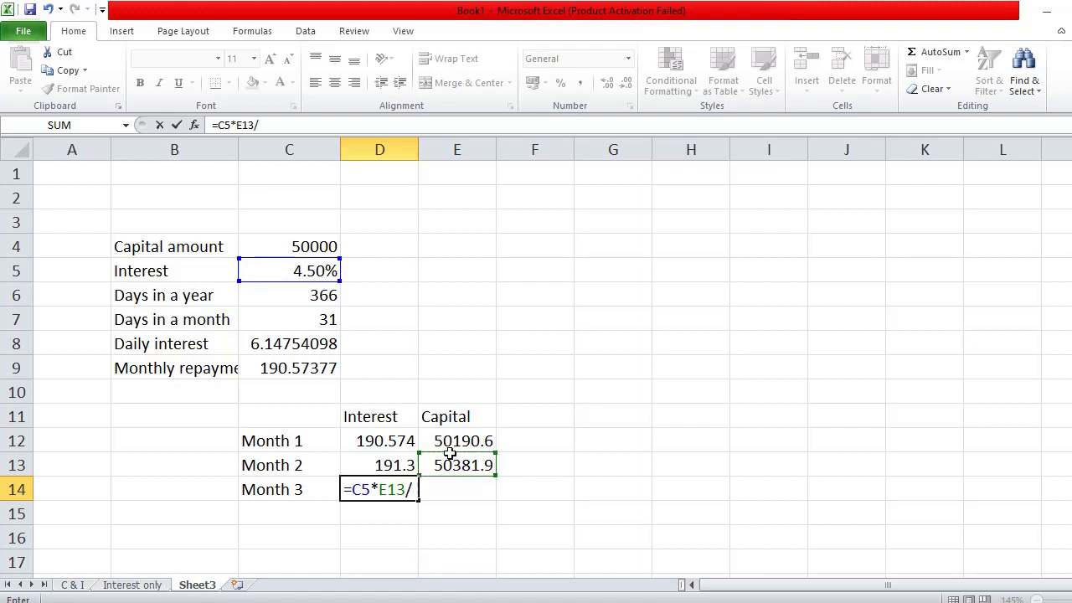
{"action": "left_click", "coordinate": [311, 297]}
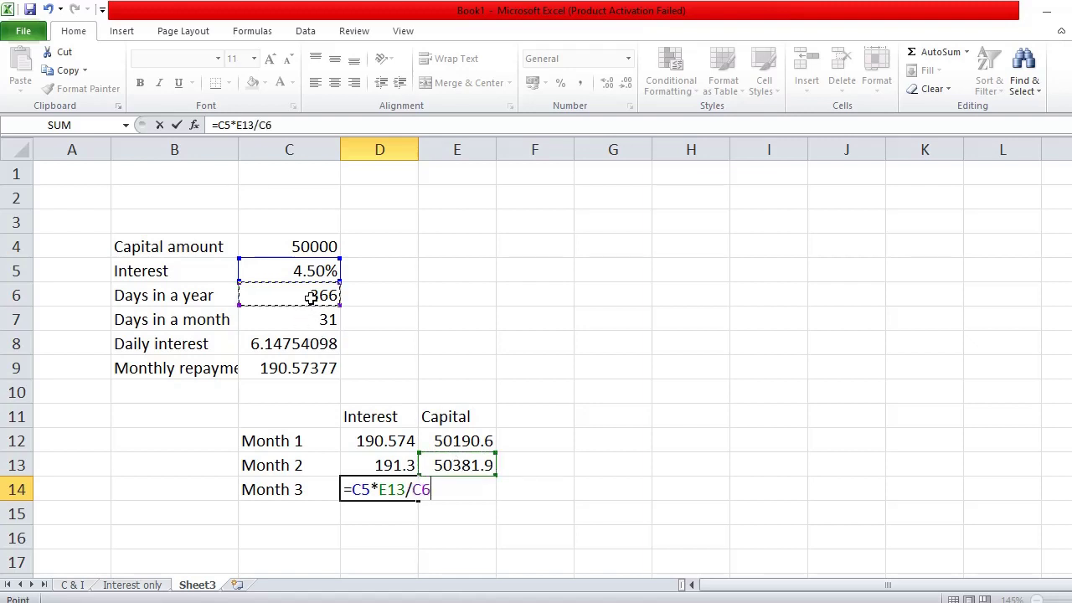
{"action": "type", "text": "/"}
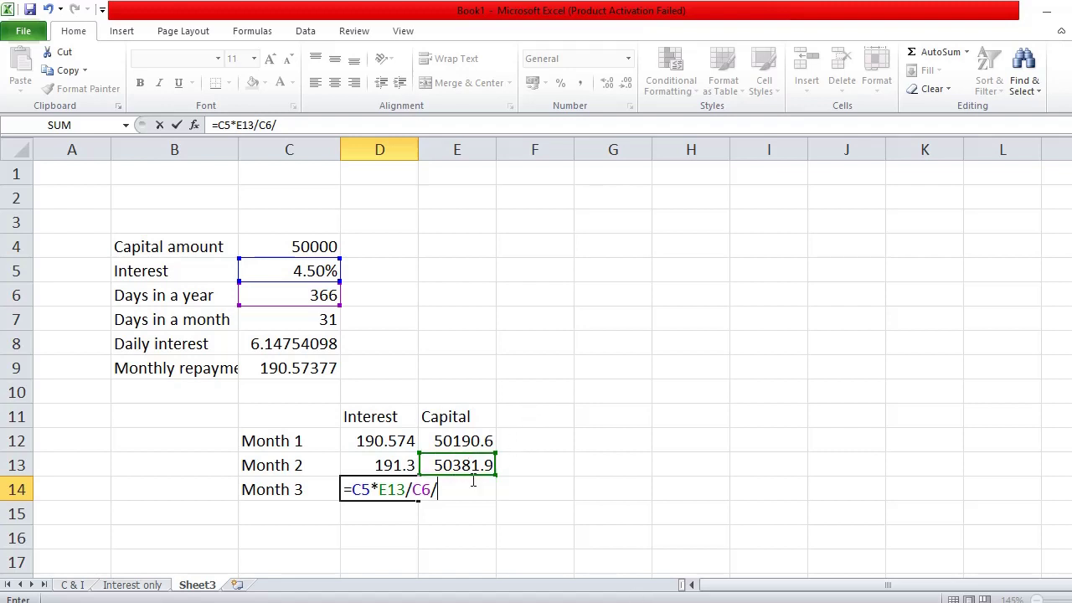
{"action": "key", "text": "BackSpace"}
{"action": "key", "text": "BackSpace"}
{"action": "key", "text": "BackSpace"}
{"action": "key", "text": "BackSpace"}
{"action": "key", "text": "BackSpace"}
{"action": "key", "text": "BackSpace"}
{"action": "key", "text": "BackSpace"}
{"action": "key", "text": "BackSpace"}
{"action": "key", "text": "BackSpace"}
{"action": "key", "text": "BackSpace"}
{"action": "key", "text": "BackSpace"}
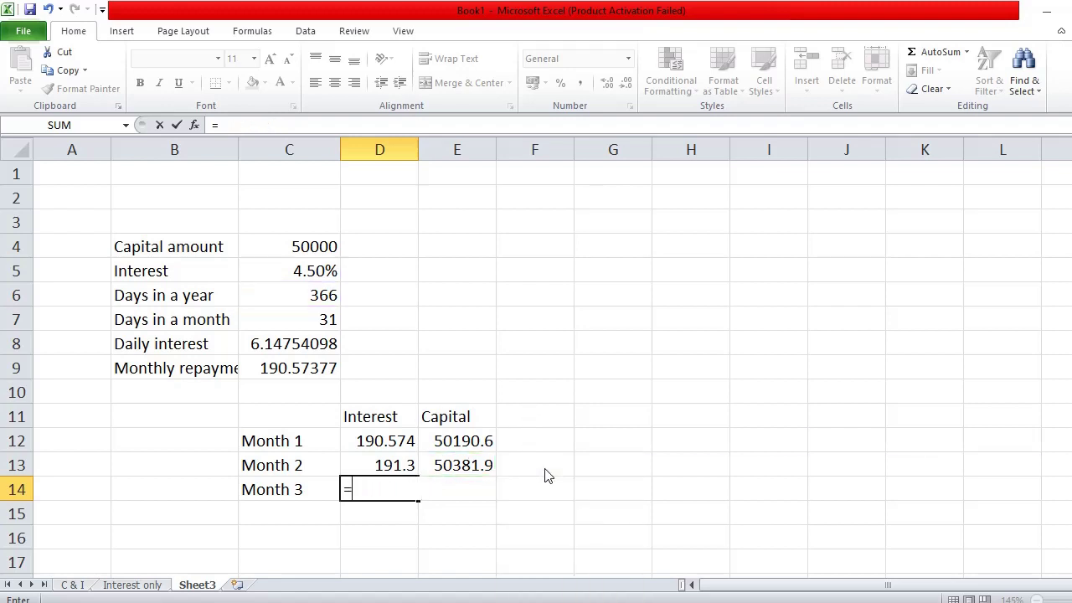
{"action": "key", "text": "Return"}
- Change the Month 2 interest formula in D13 to =E12*C5/C6*30, using 30 days instead of the C7 reference
{"action": "left_click", "coordinate": [407, 466]}
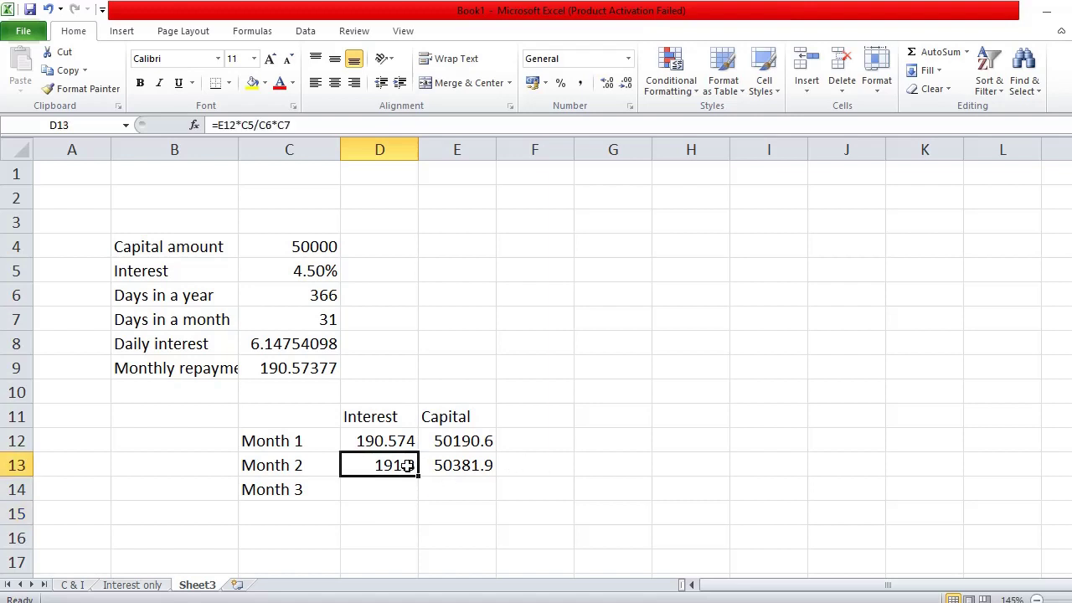
{"action": "left_click", "coordinate": [277, 125]}
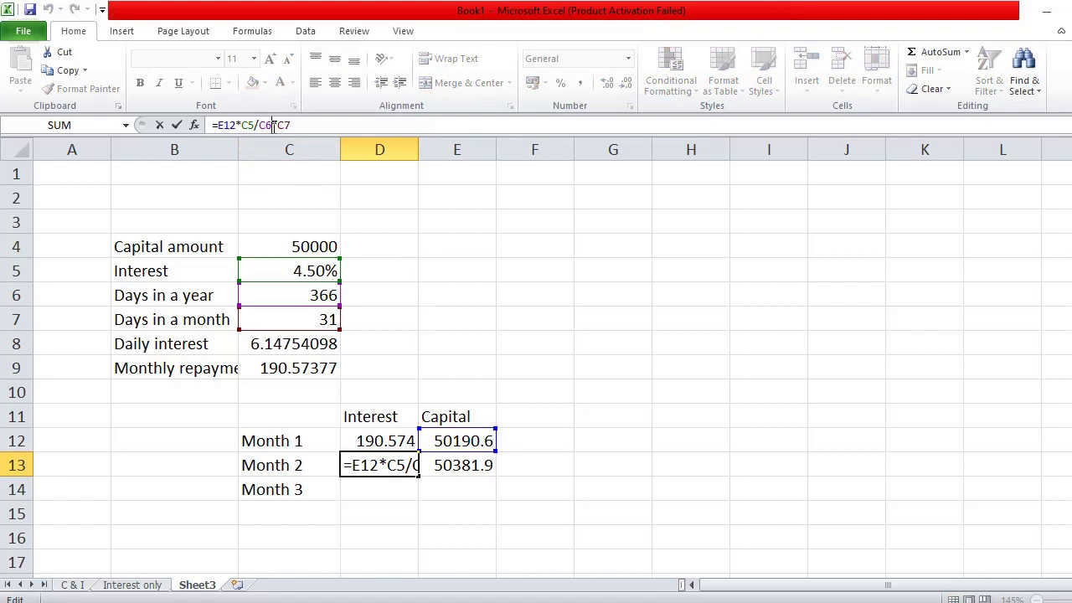
{"action": "key", "text": "BackSpace"}
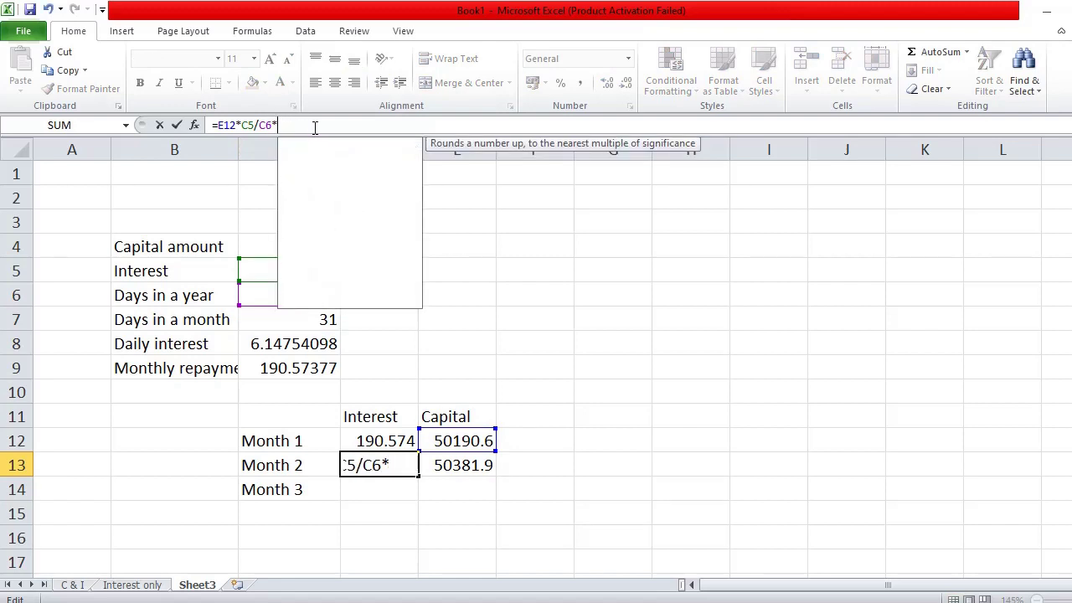
{"action": "key", "text": "BackSpace"}
{"action": "type", "text": "30"}
{"action": "key", "text": "Return"}
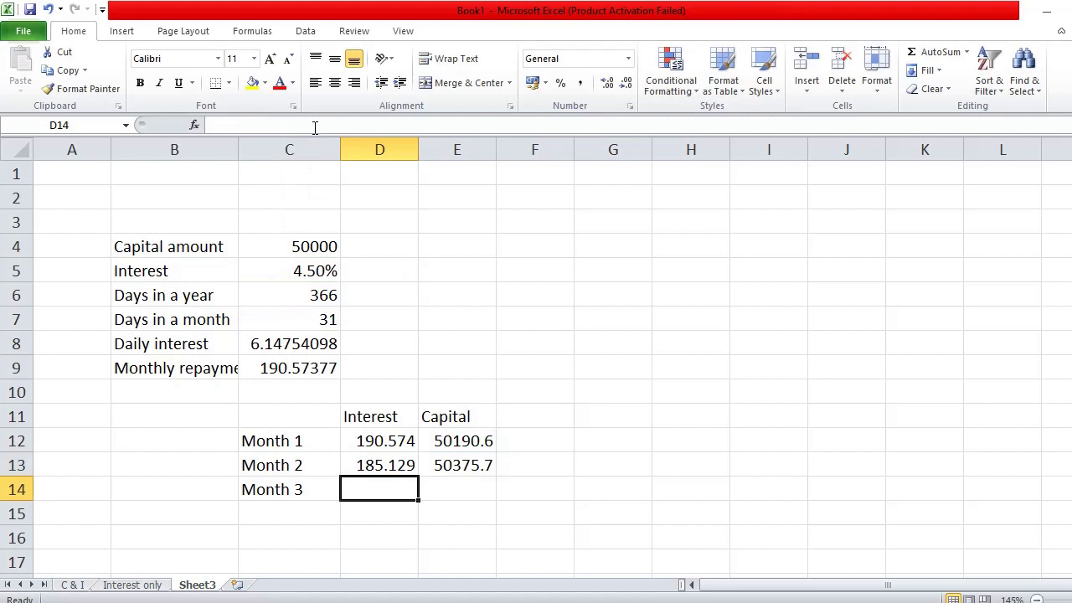
{"action": "key", "text": "Up"}
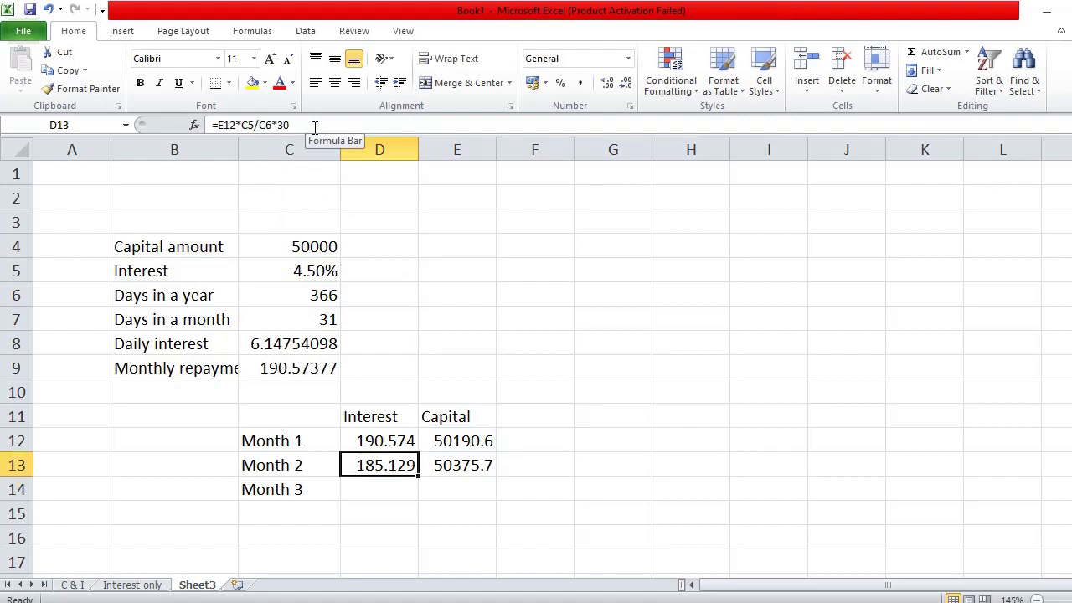
{"action": "key", "text": "Down"}
{"action": "key", "text": "Up"}
{"action": "key", "text": "Down"}
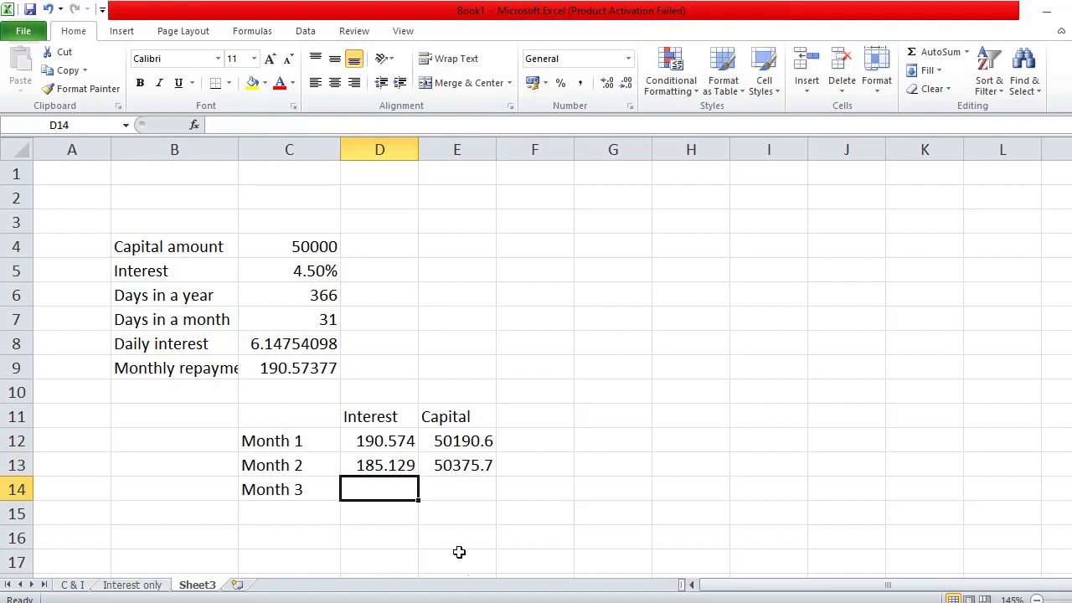
{"action": "double_click", "coordinate": [388, 487]}
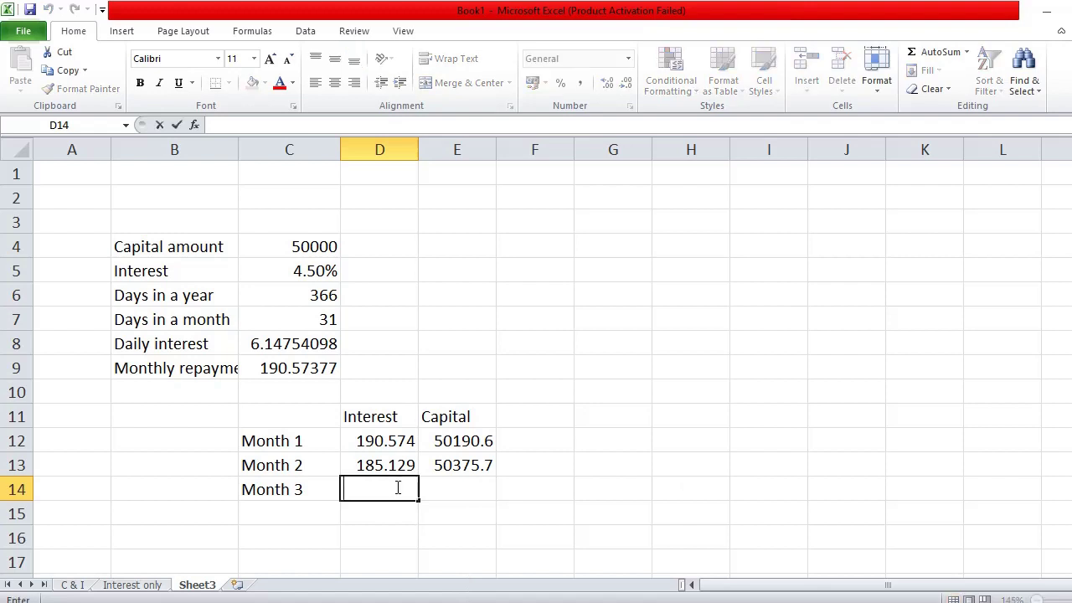
{"action": "left_click", "coordinate": [381, 393]}
- Calculate the Month 3 interest in D14 with the formula =E13*C5/C6*C7, based on the Month 2 capital
{"action": "left_click", "coordinate": [360, 480]}
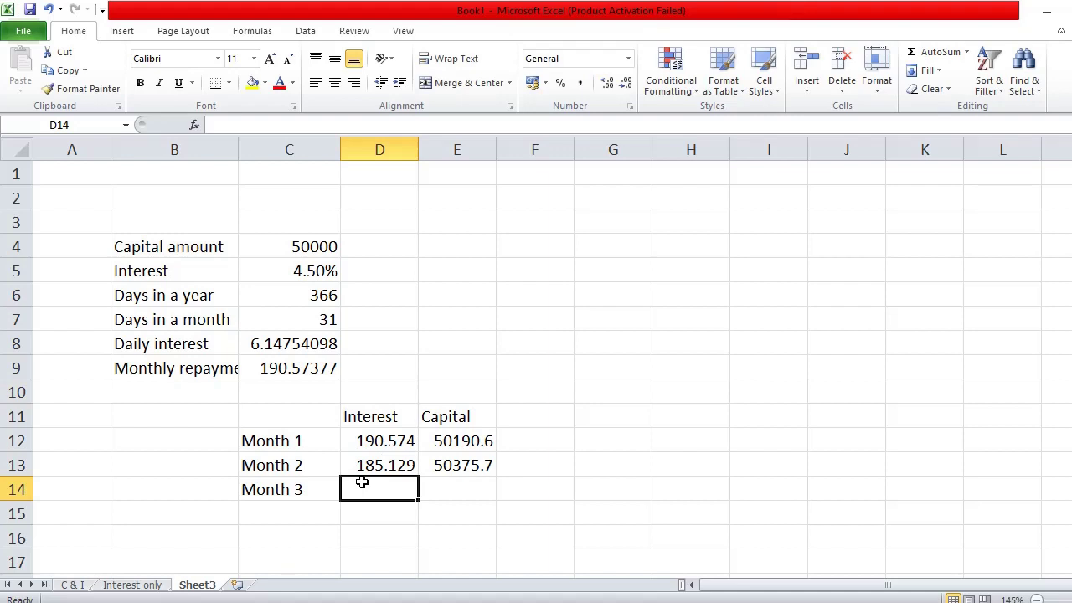
{"action": "type", "text": "=="}
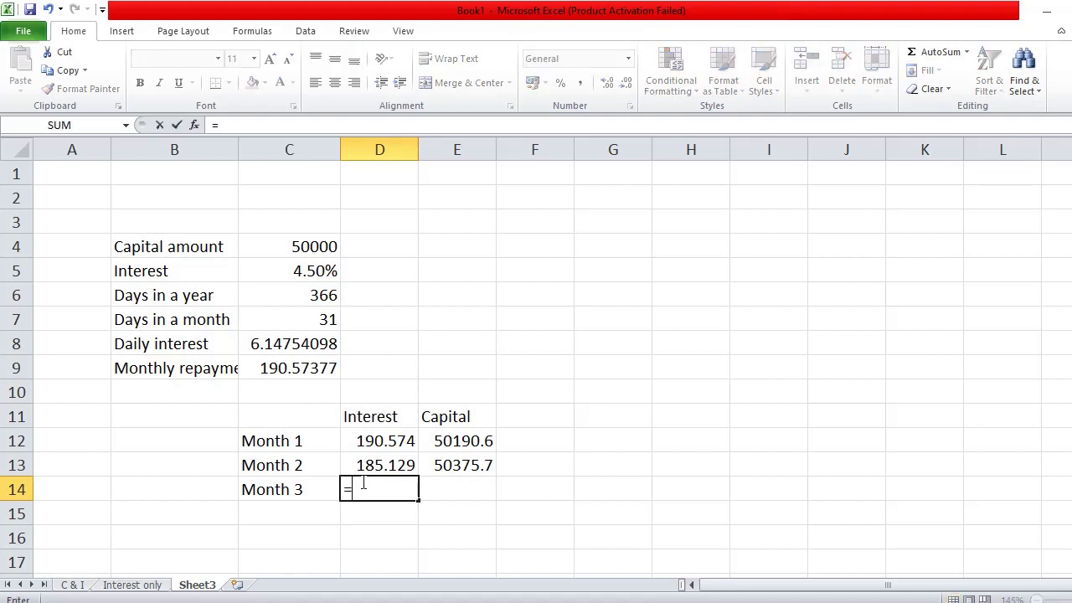
{"action": "left_click", "coordinate": [450, 465]}
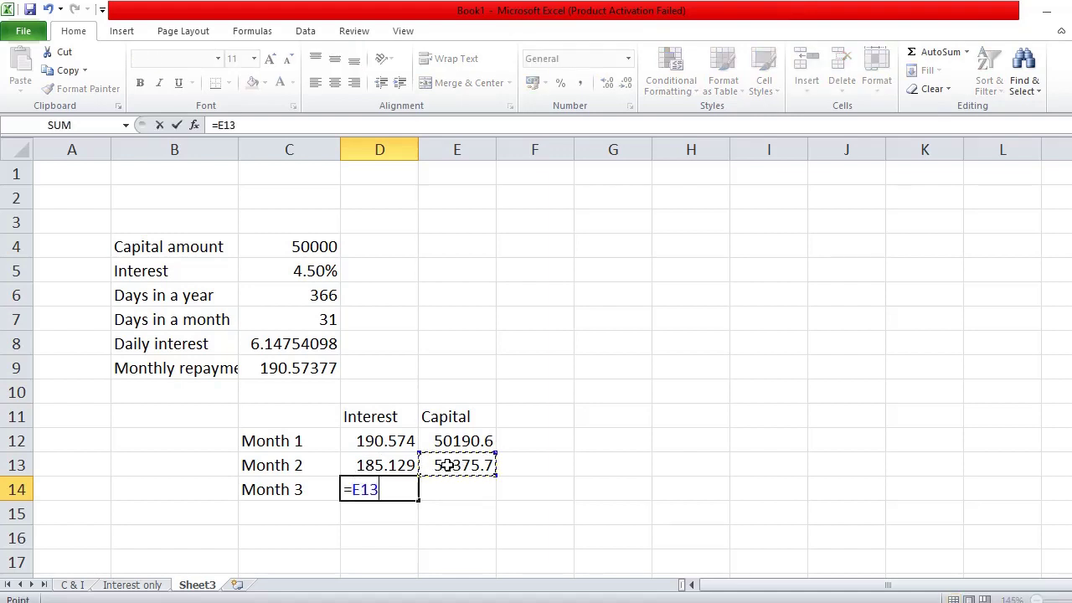
{"action": "type", "text": "*"}
{"action": "left_click", "coordinate": [334, 315]}
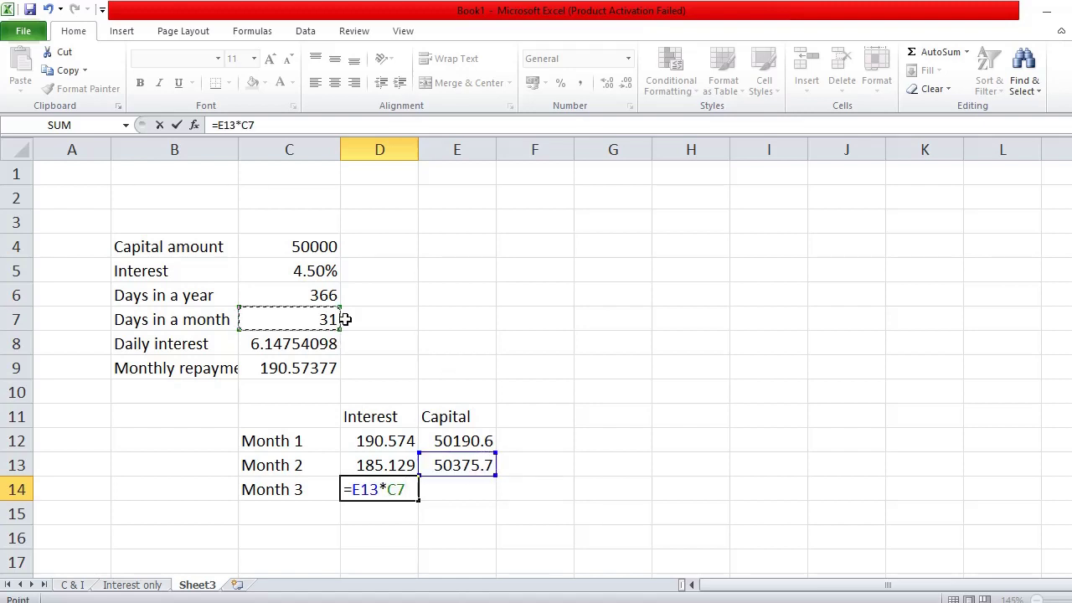
{"action": "key", "text": "BackSpace"}
{"action": "key", "text": "BackSpace"}
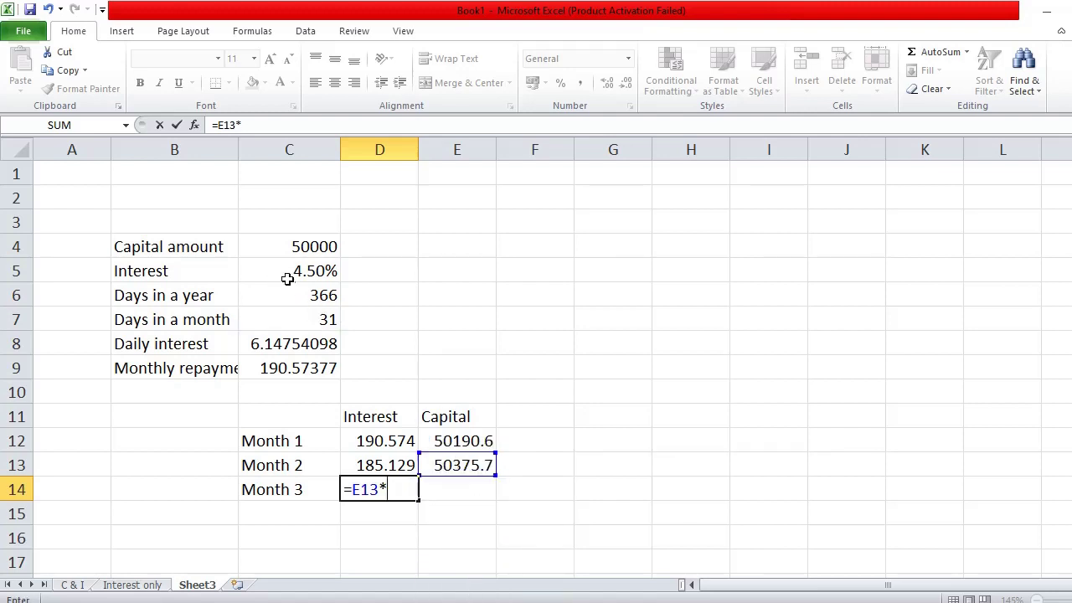
{"action": "left_click", "coordinate": [287, 275]}
{"action": "type", "text": "/"}
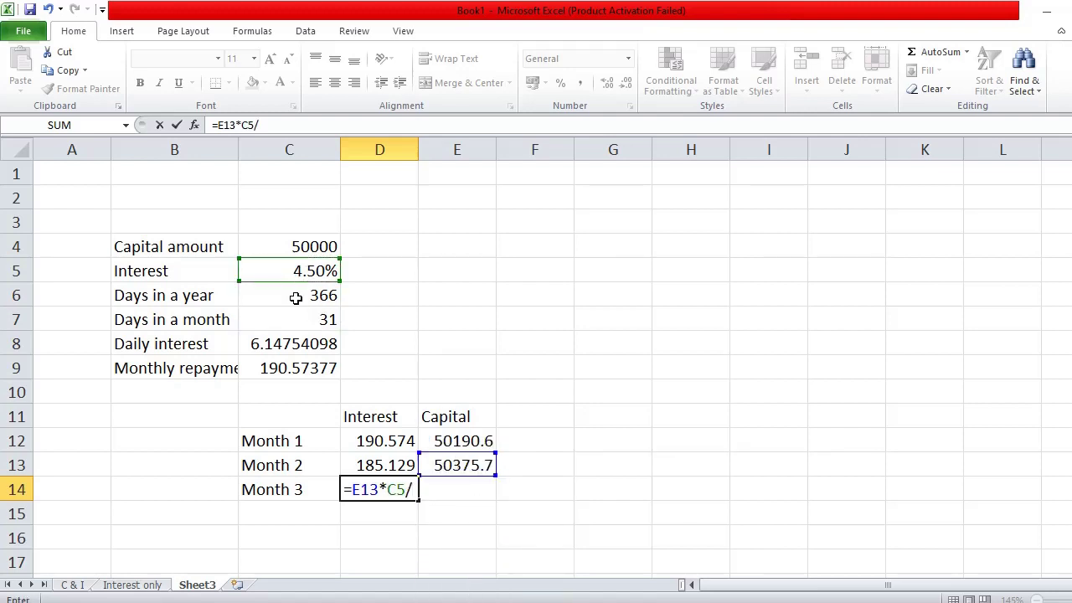
{"action": "left_click", "coordinate": [296, 299]}
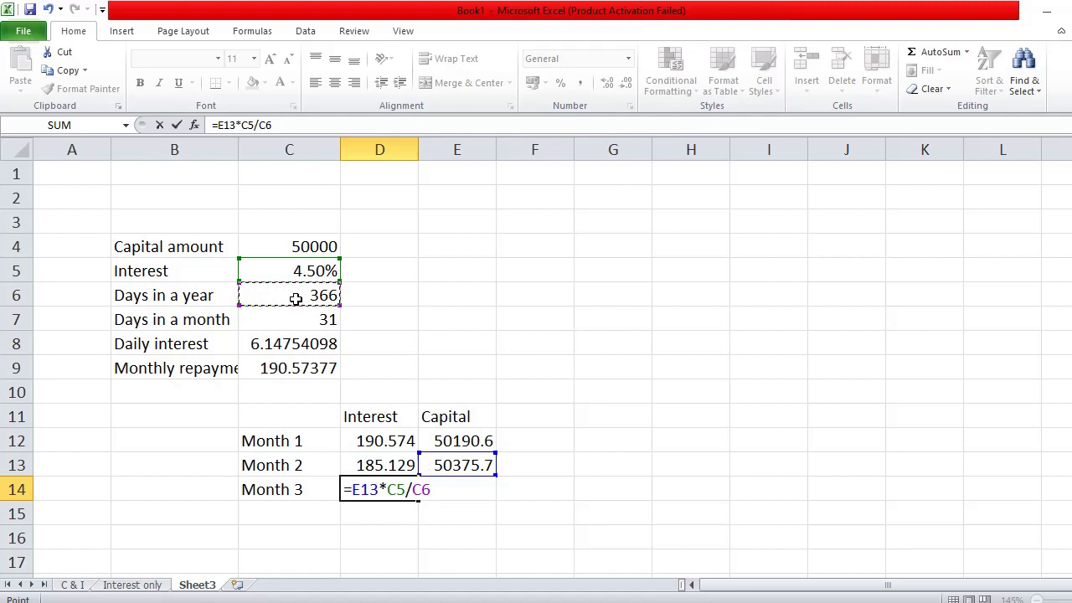
{"action": "type", "text": "*"}
{"action": "left_click", "coordinate": [319, 322]}
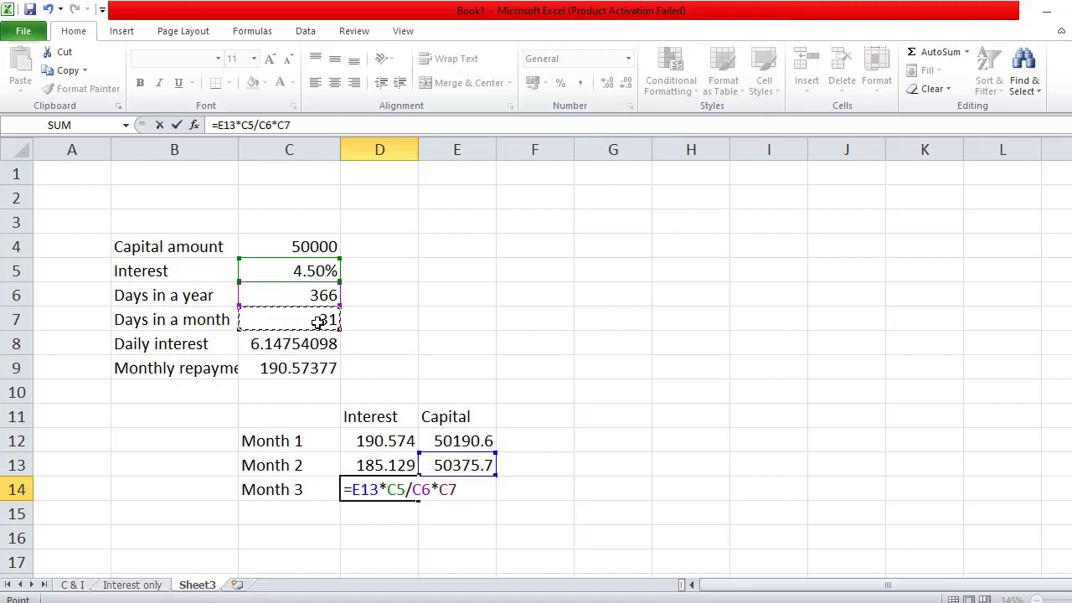
{"action": "key", "text": "Return"}
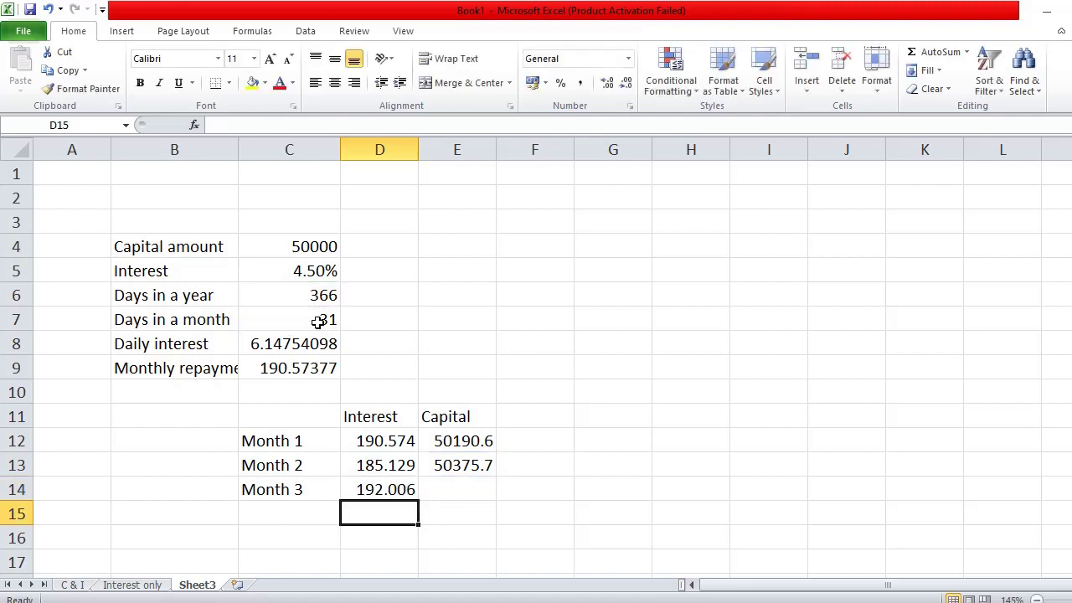
- Compare the interest amounts and formulas for Months 1 to 3 in D12 to D14
{"action": "key", "text": "Up"}
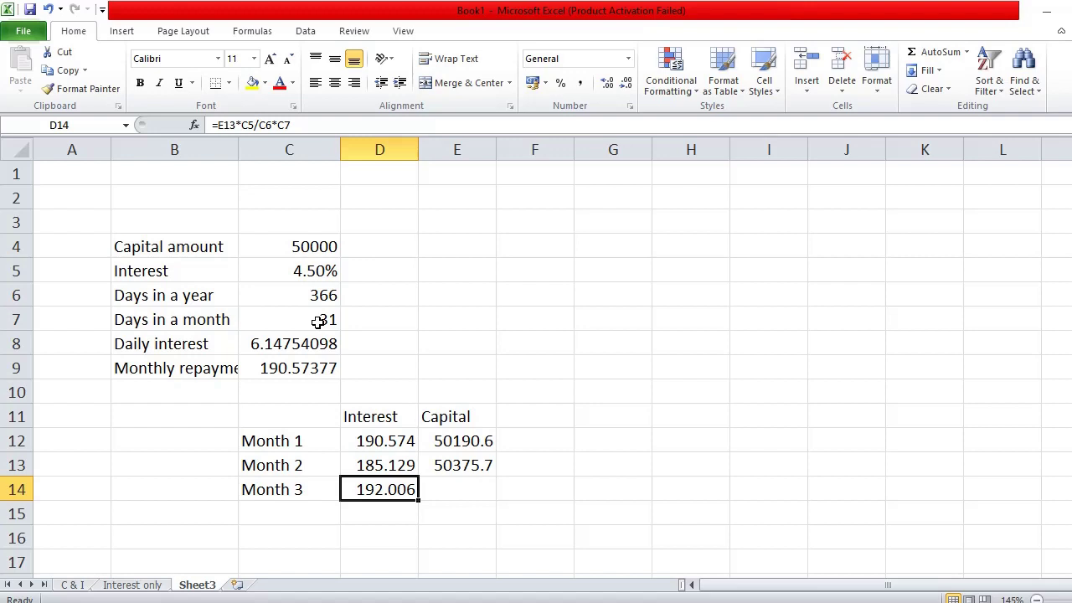
{"action": "key", "text": "Up"}
{"action": "key", "text": "Up"}
{"action": "key", "text": "Down"}
{"action": "key", "text": "Down"}
{"action": "key", "text": "Up"}
{"action": "key", "text": "Down"}
{"action": "key", "text": "Up"}
{"action": "key", "text": "Up"}
{"action": "key", "text": "Down"}
{"action": "key", "text": "Down"}
- Calculate the Month 3 capital in E14 with the formula =E13+D14 and check the row's interest and capital formulas
{"action": "key", "text": "Right"}
{"action": "type", "text": "="}
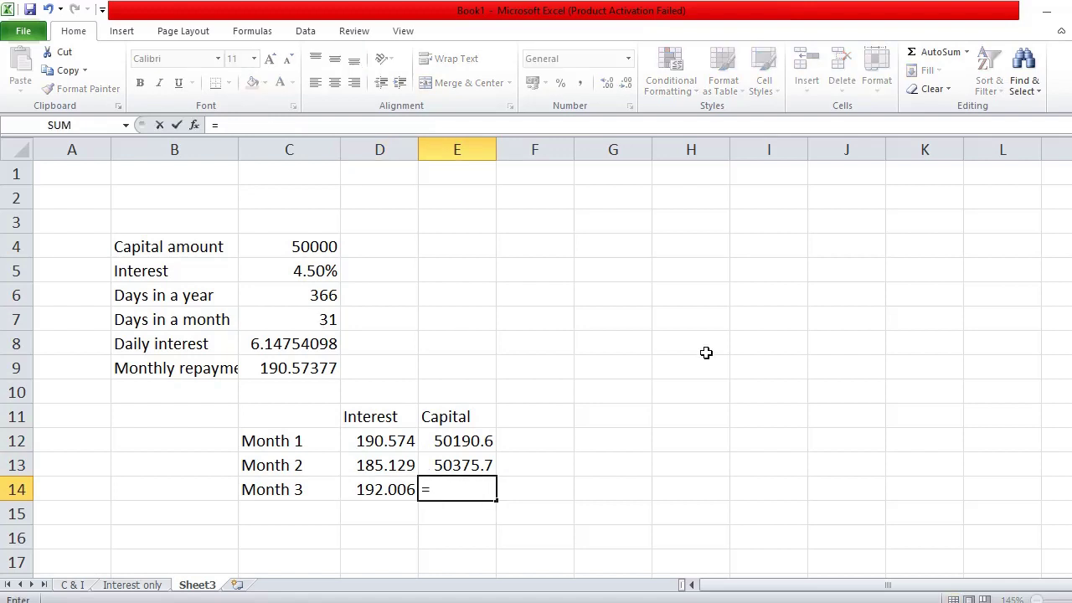
{"action": "left_click", "coordinate": [479, 464]}
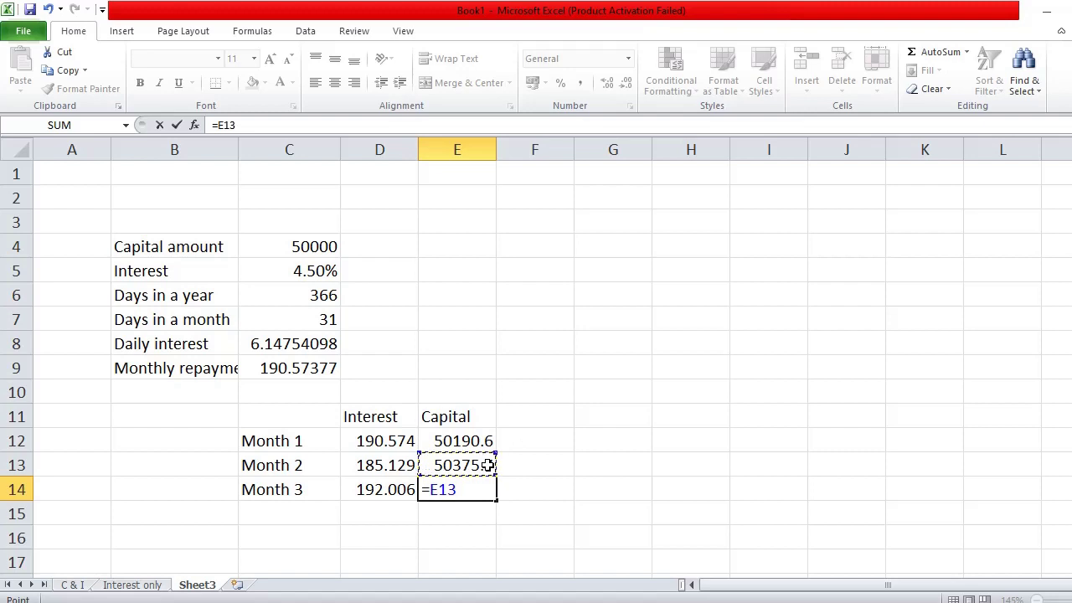
{"action": "type", "text": "+"}
{"action": "left_click", "coordinate": [384, 494]}
{"action": "key", "text": "Return"}
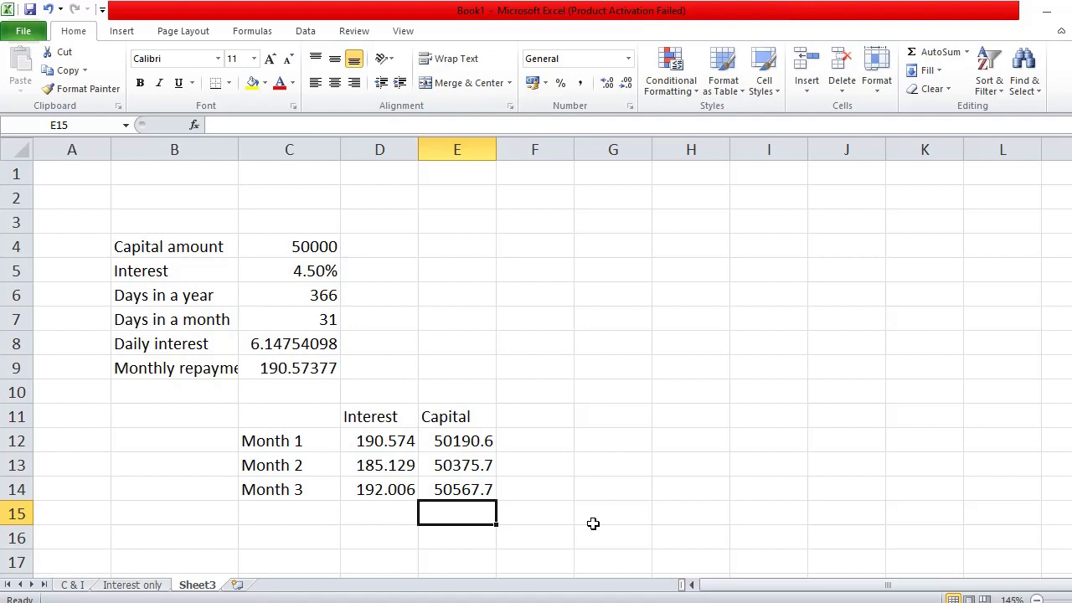
{"action": "left_click", "coordinate": [406, 490]}
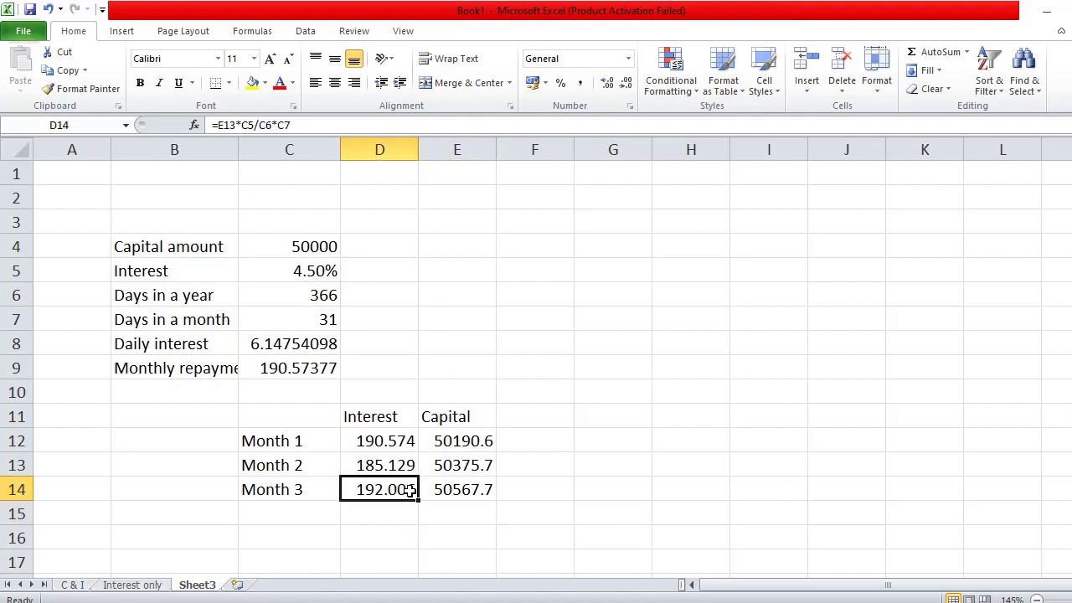
{"action": "left_click", "coordinate": [463, 492]}
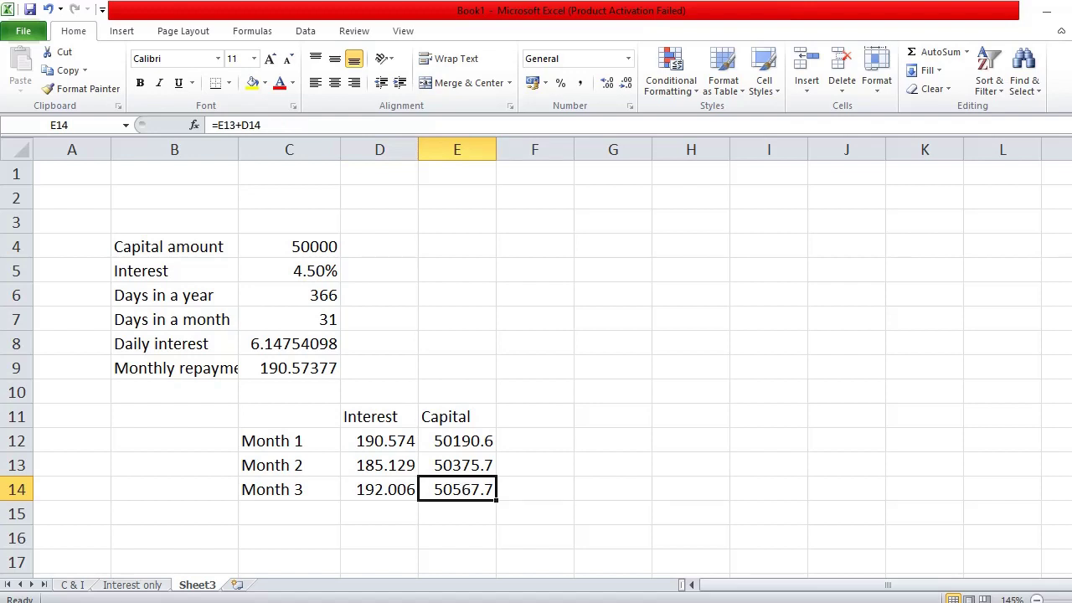
- Rename Sheet3 as "Interest roll up"
{"action": "double_click", "coordinate": [188, 584]}
{"action": "type", "text": "Interest "}
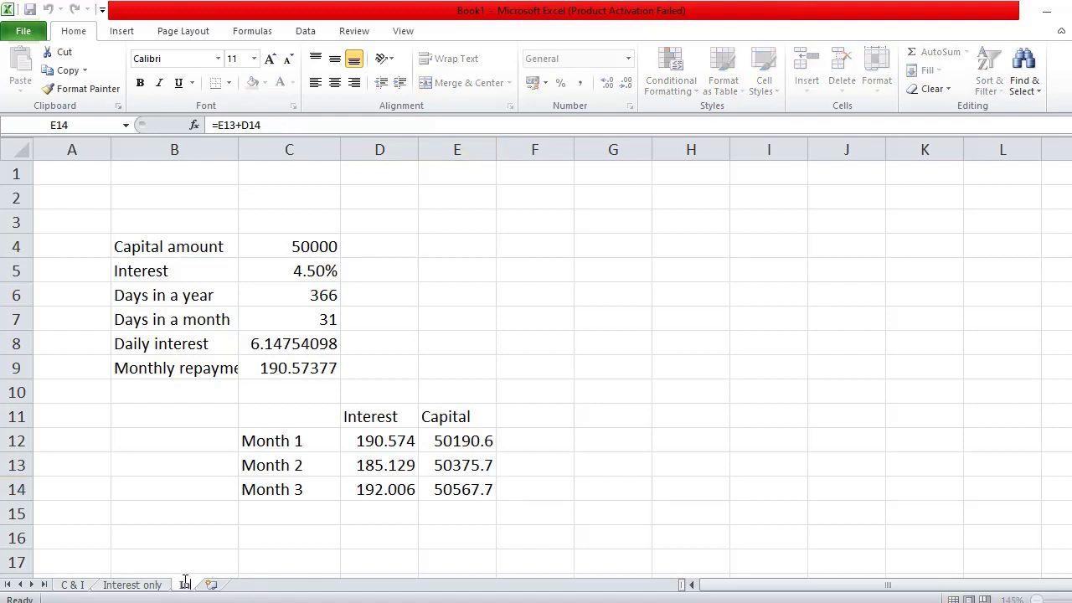
{"action": "type", "text": "roll up"}
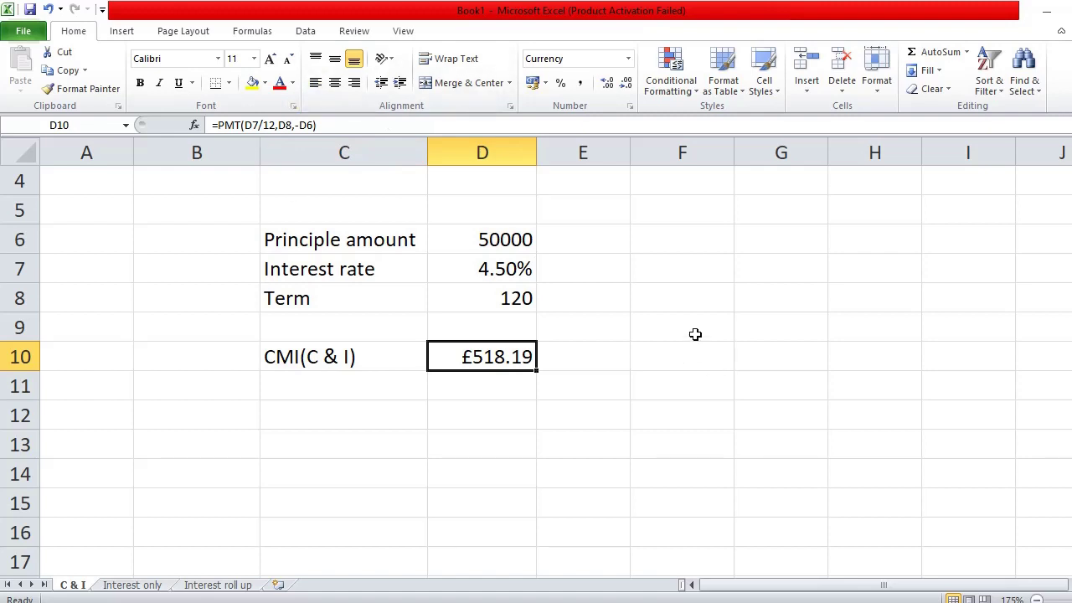
- Review the rate, nper and pv arguments of the PMT formula in D10 on the C & I sheet, and return to the Interest roll up sheet
{"action": "left_click", "coordinate": [266, 125]}
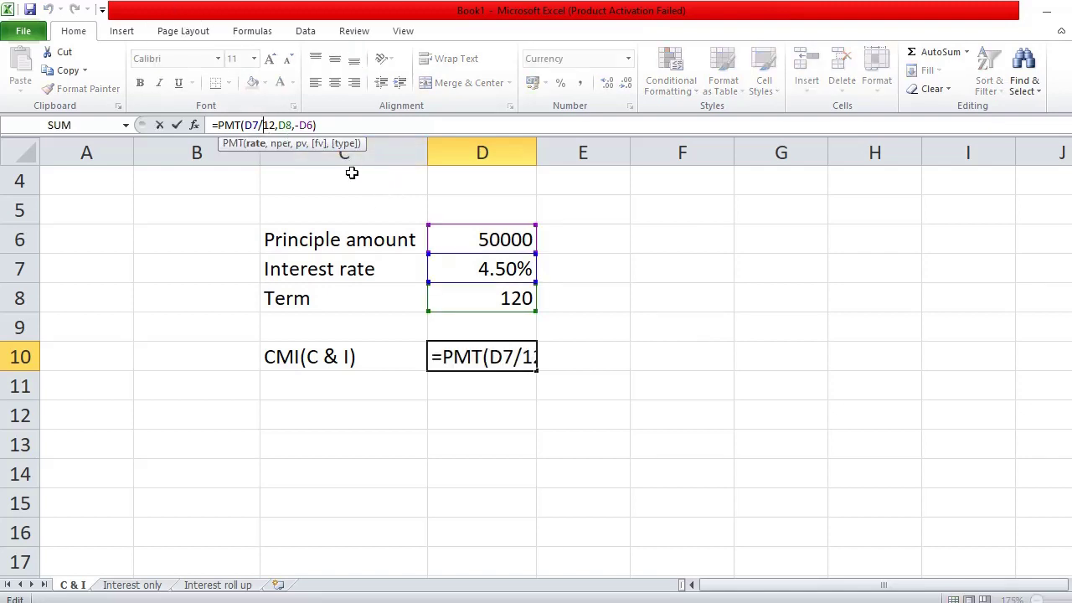
{"action": "left_click", "coordinate": [291, 123]}
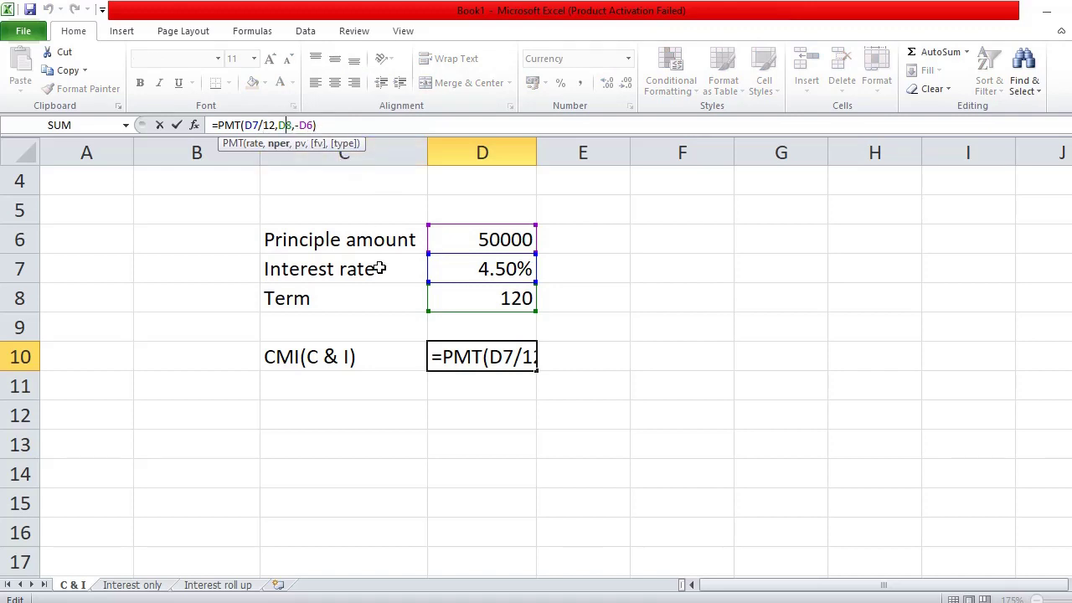
{"action": "left_click", "coordinate": [313, 125]}
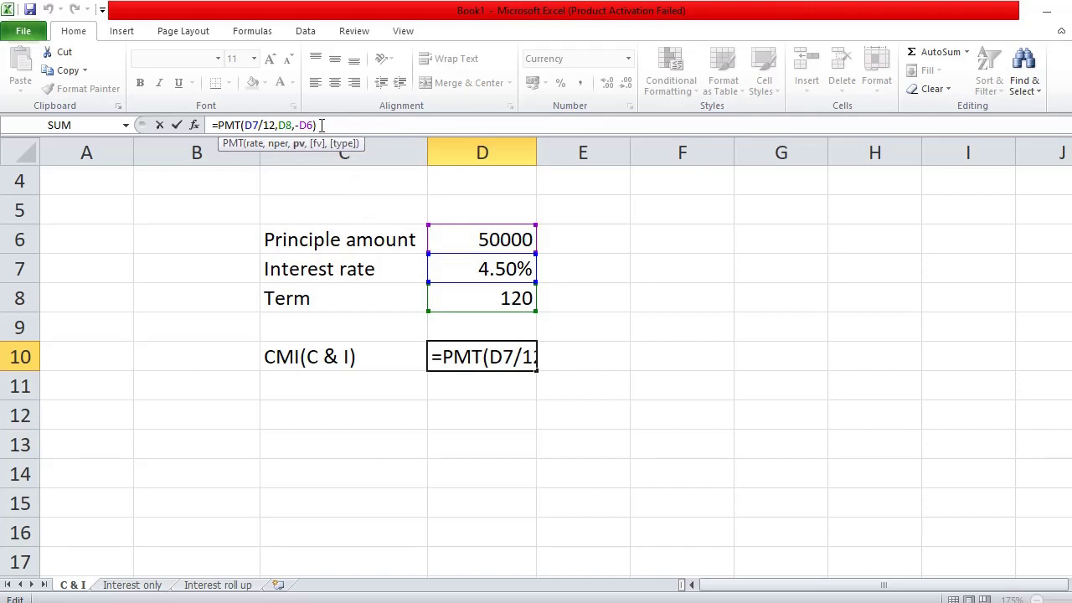
{"action": "left_click", "coordinate": [262, 125]}
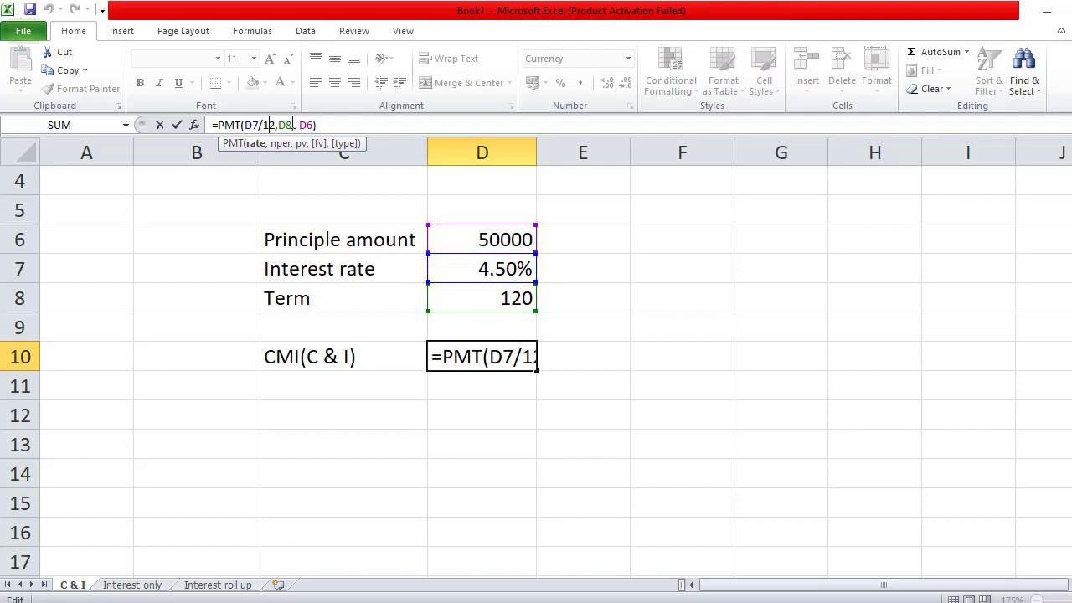
{"action": "left_click", "coordinate": [184, 584]}
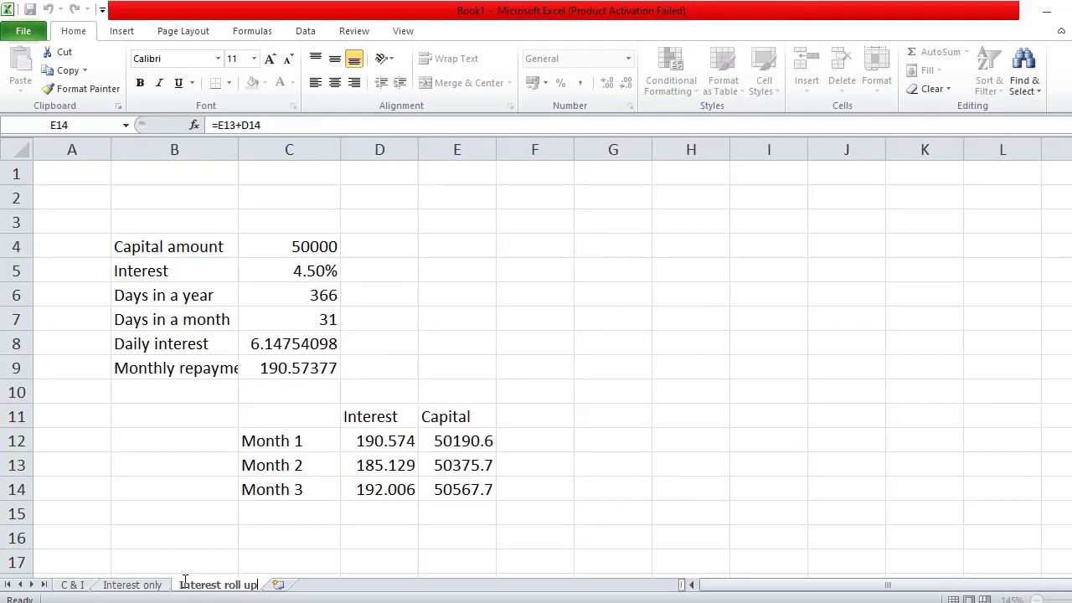